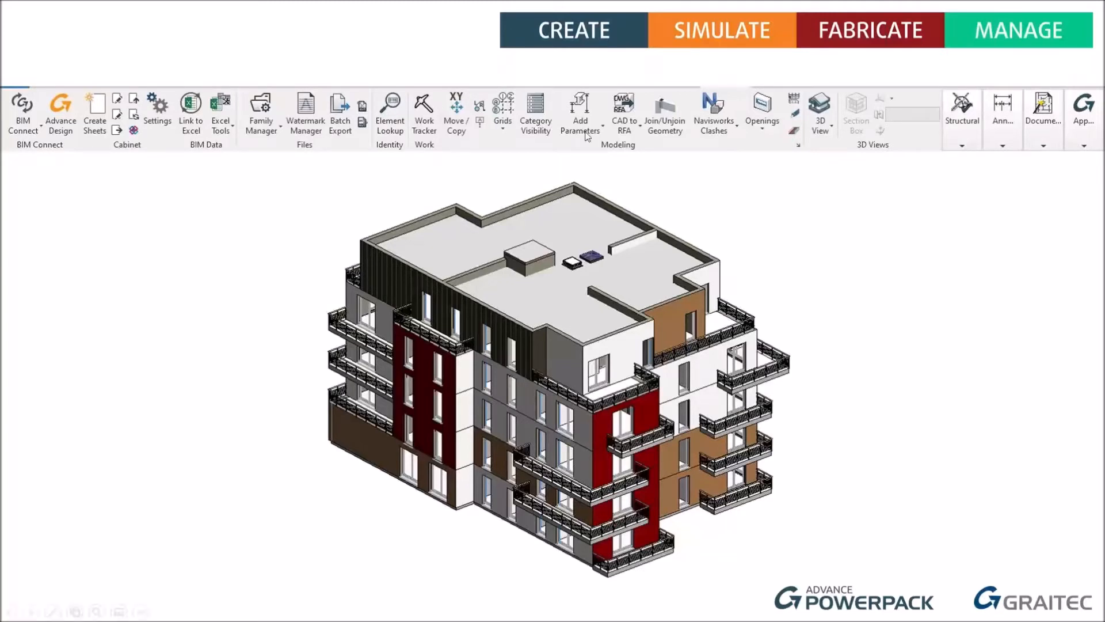
Switch to Revit and show only the Annotate & Tools set of PowerPack commands.
key(super)
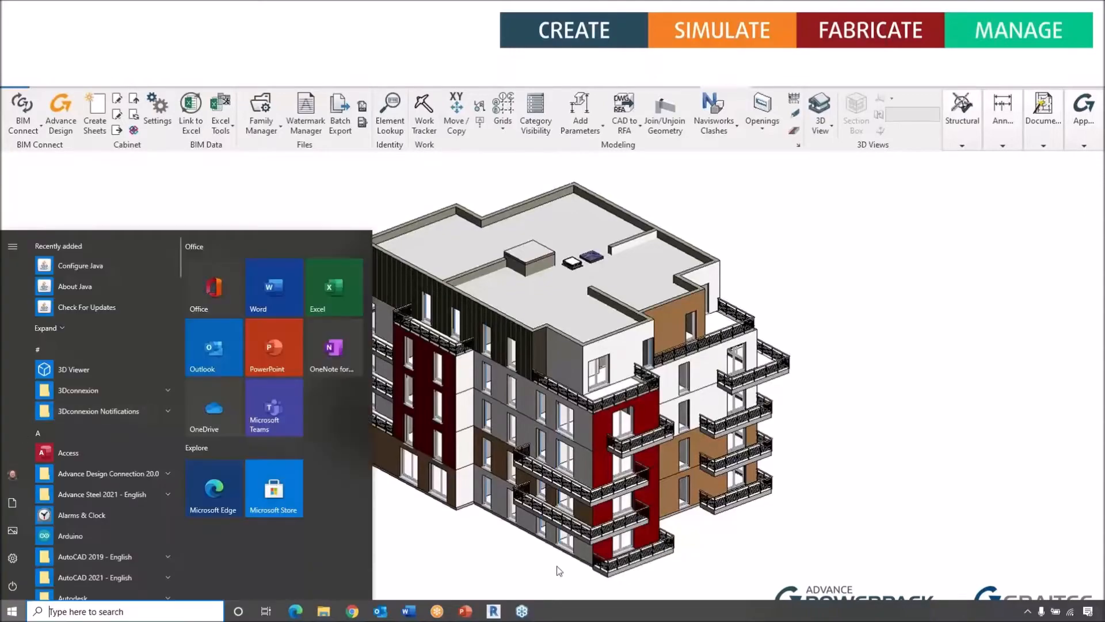
click(493, 611)
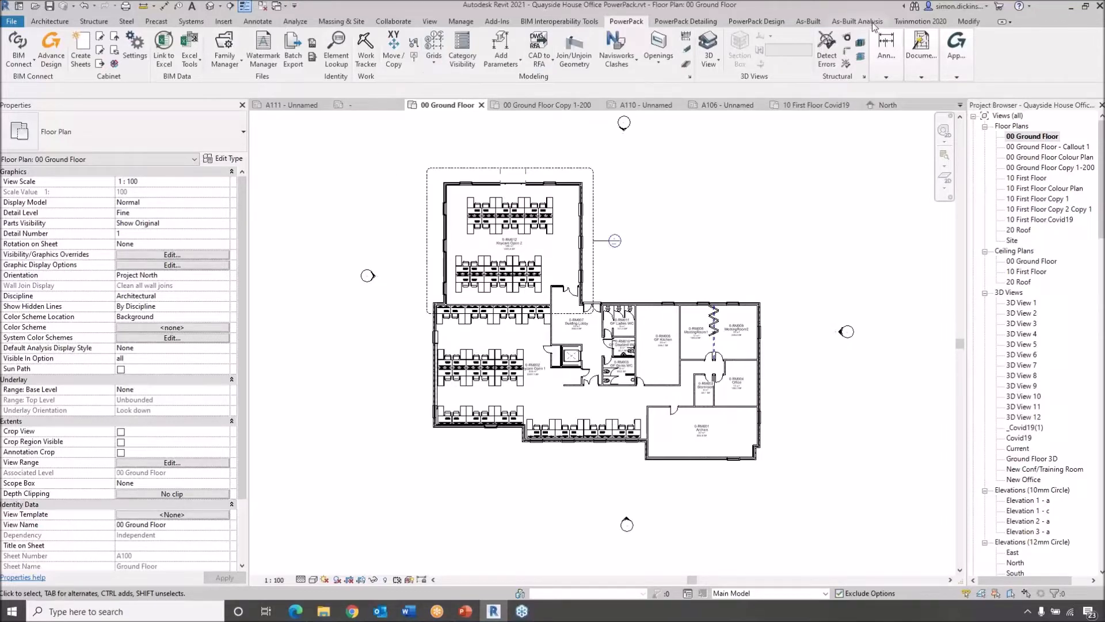
mouse_move(931, 67)
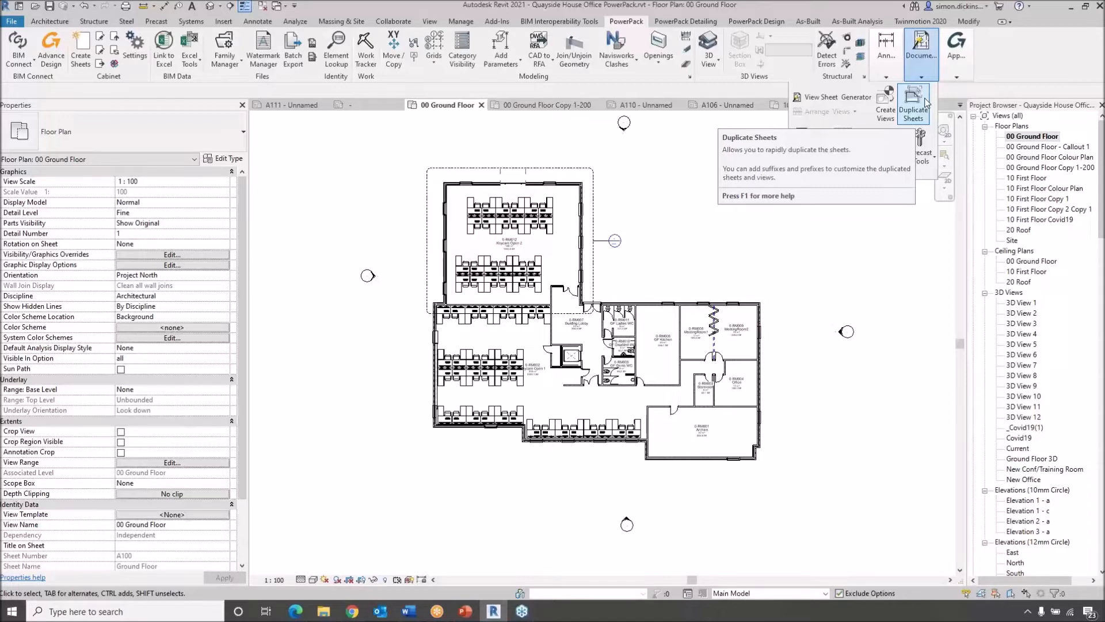
mouse_move(963, 61)
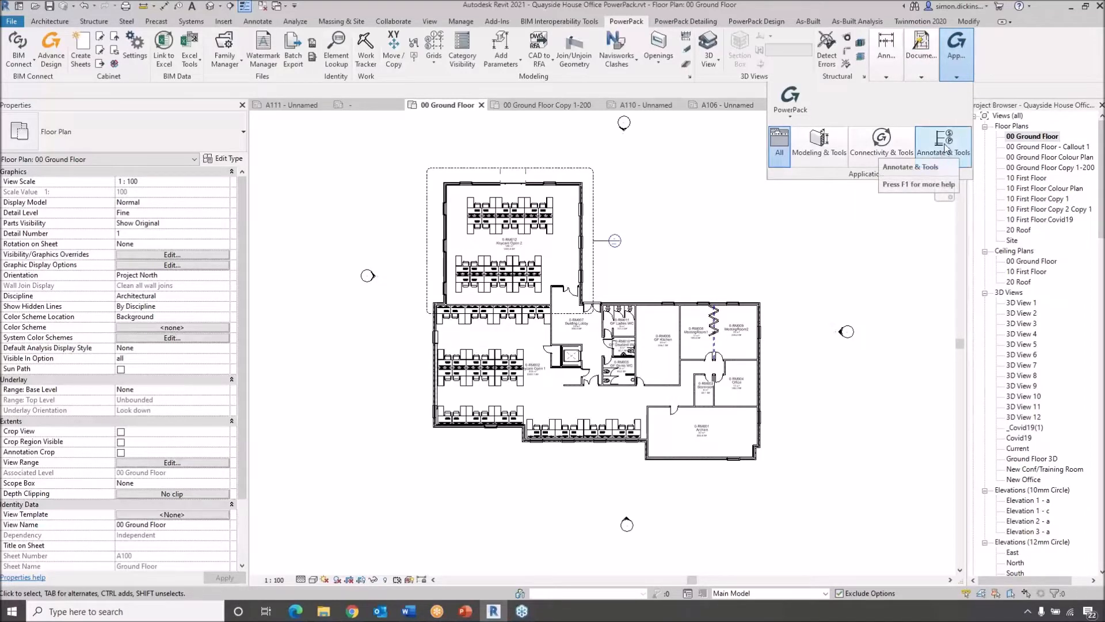
click(944, 151)
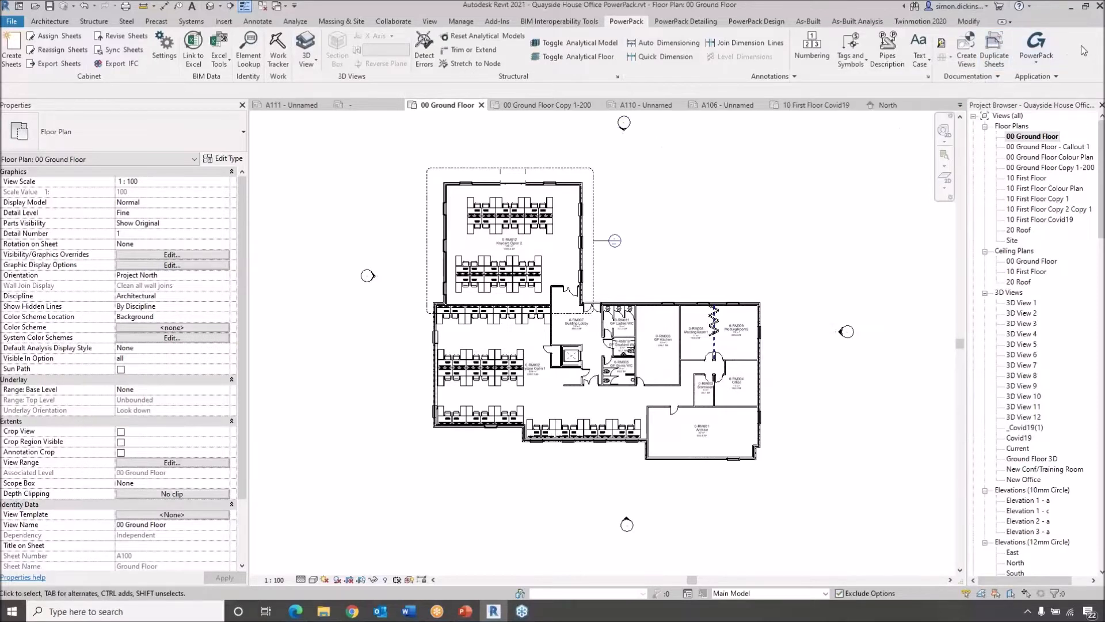
click(1047, 48)
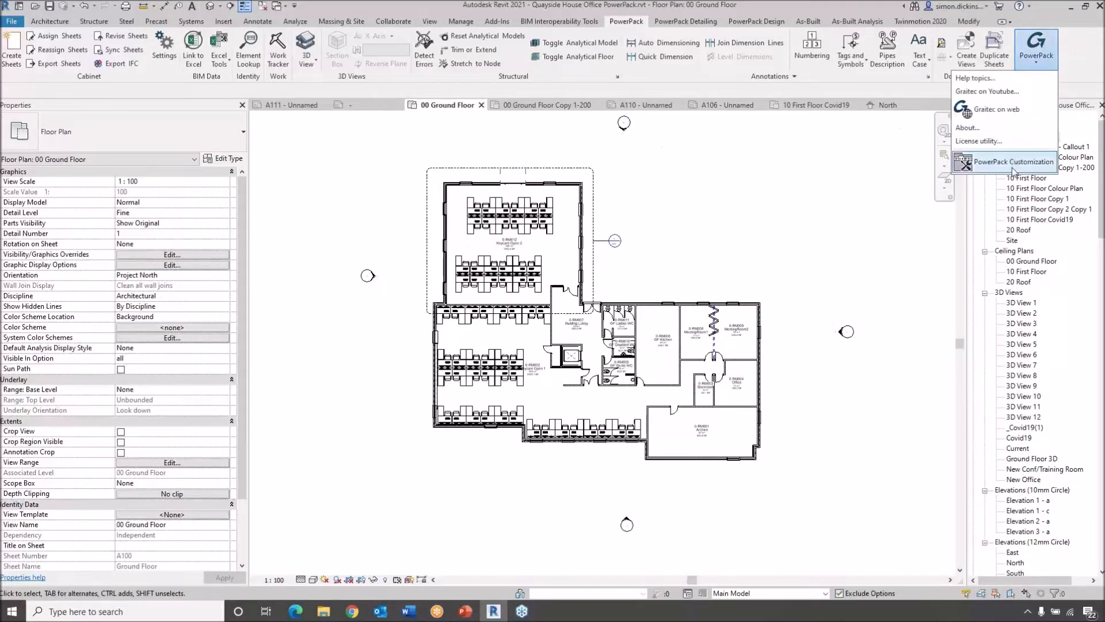
click(881, 158)
click(1047, 71)
click(1045, 71)
click(1056, 77)
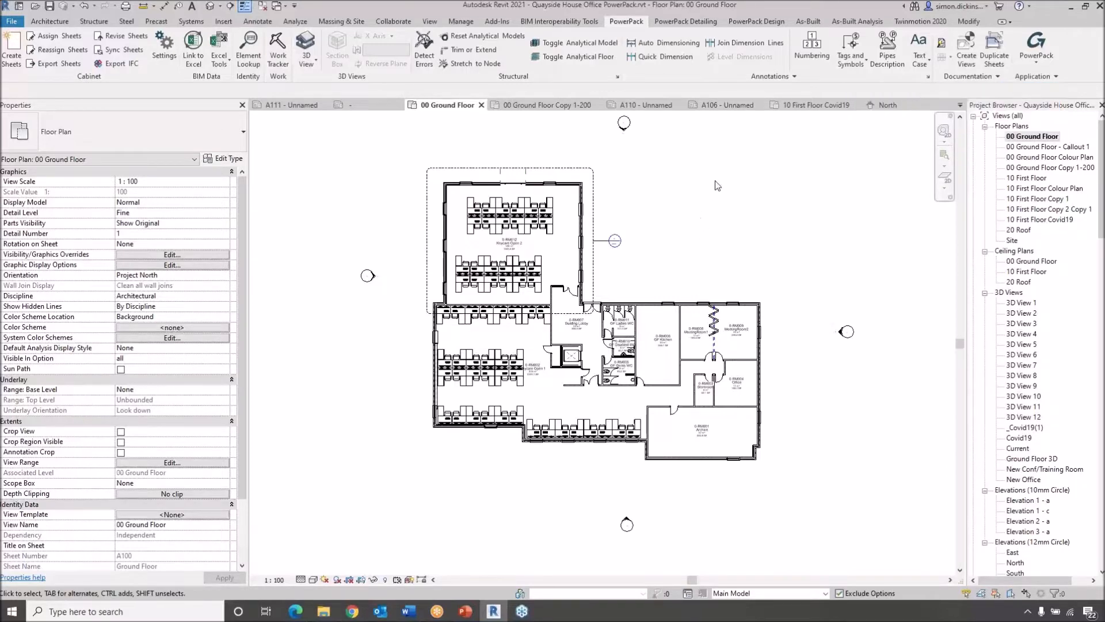
Open the sheet A103 - Covid19 Proposal from the project's sheet list to view its layout.
scroll(1053, 246, down, 8)
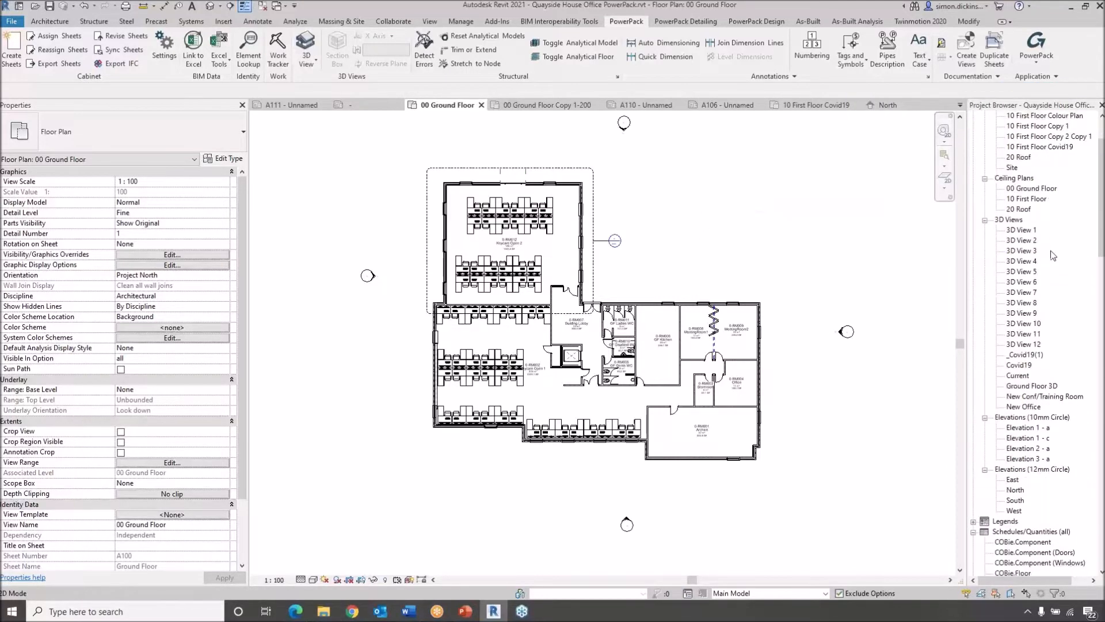
scroll(1047, 265, down, 9)
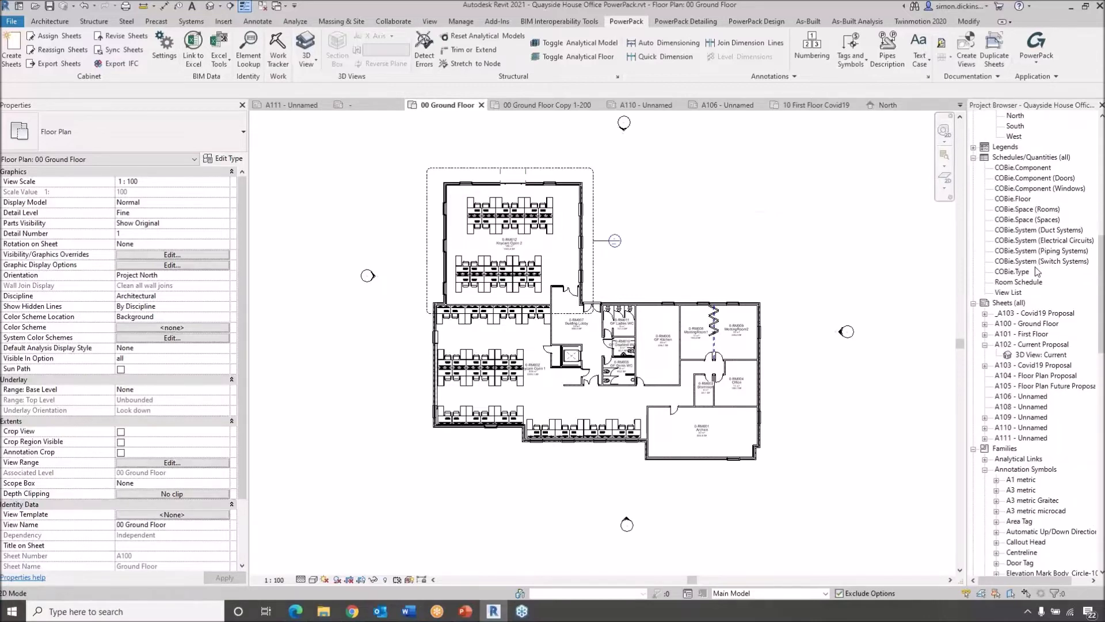
click(1016, 232)
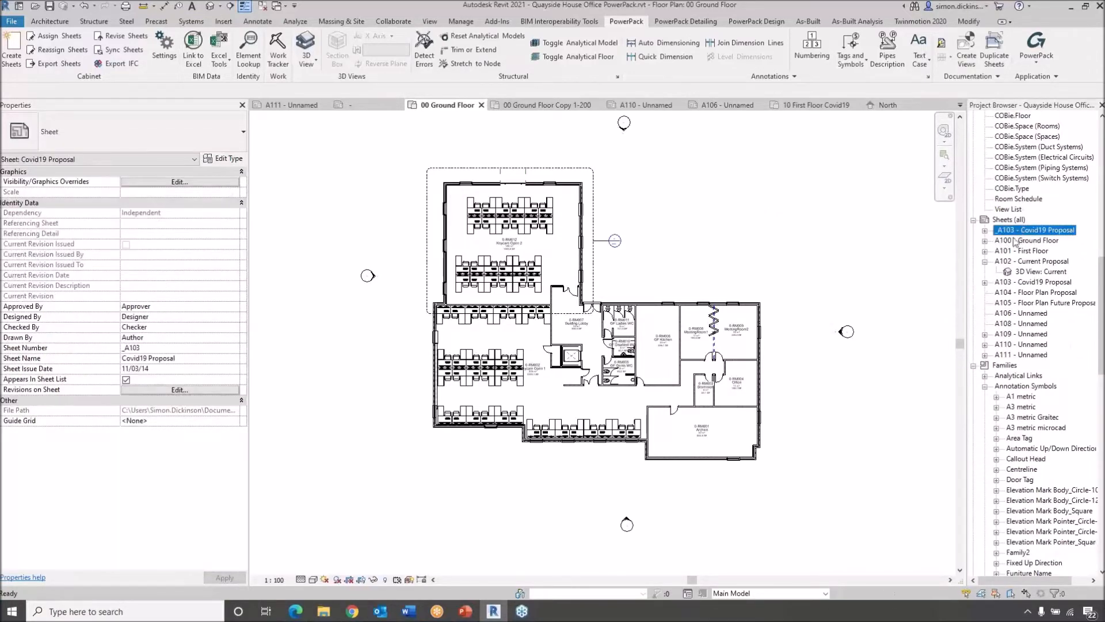
double_click(1028, 282)
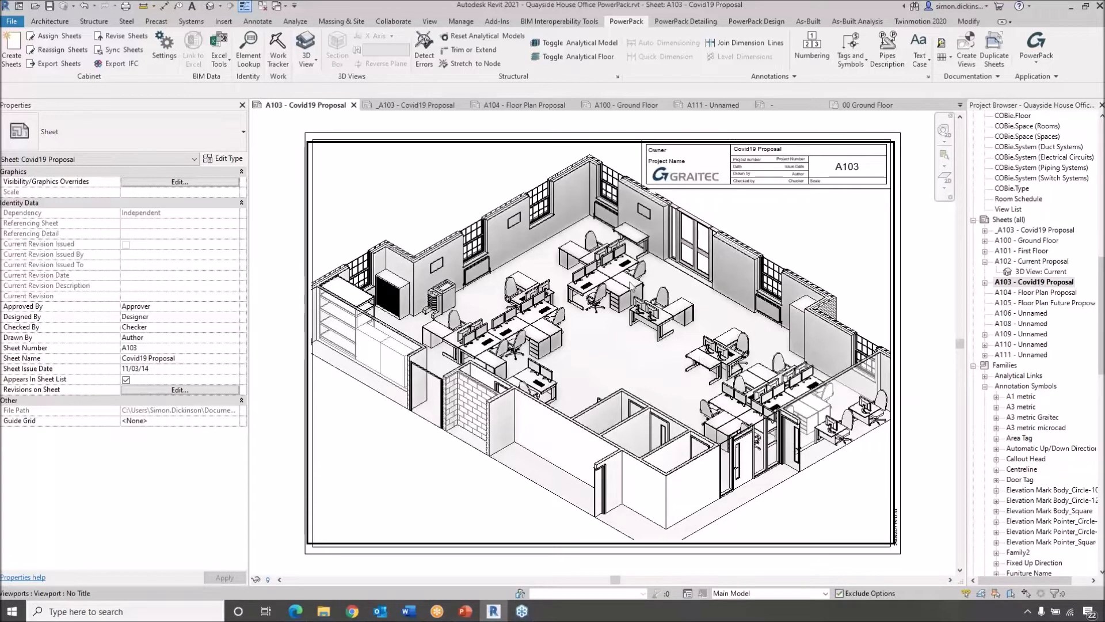
click(693, 335)
Open the 10 First Floor Covid19 floor plan to view it.
scroll(1011, 156, up, 10)
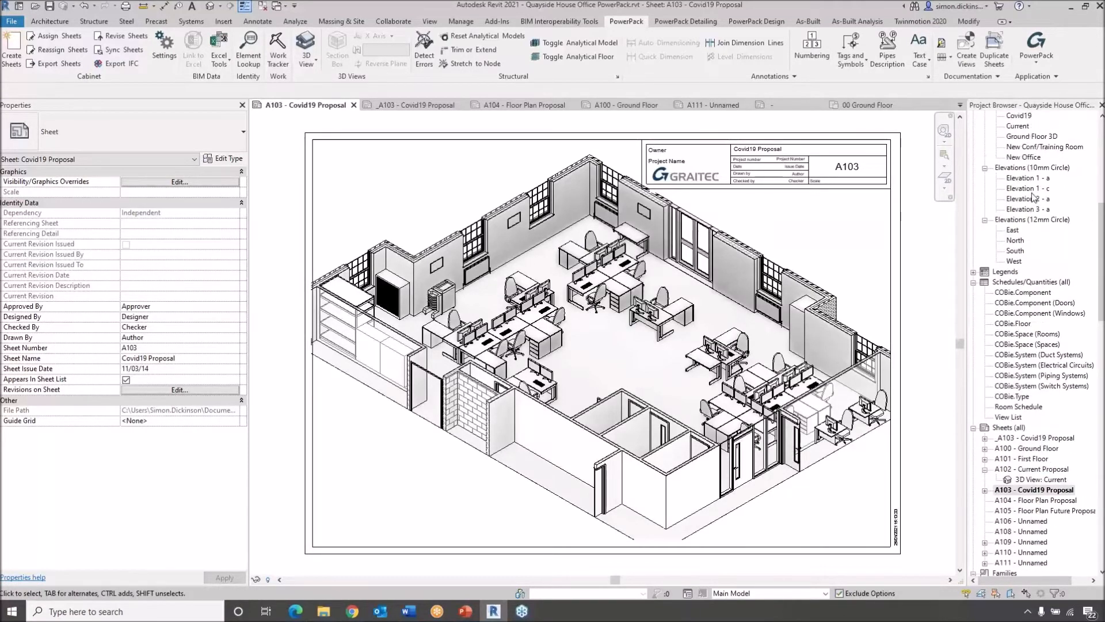
scroll(1033, 164, up, 2)
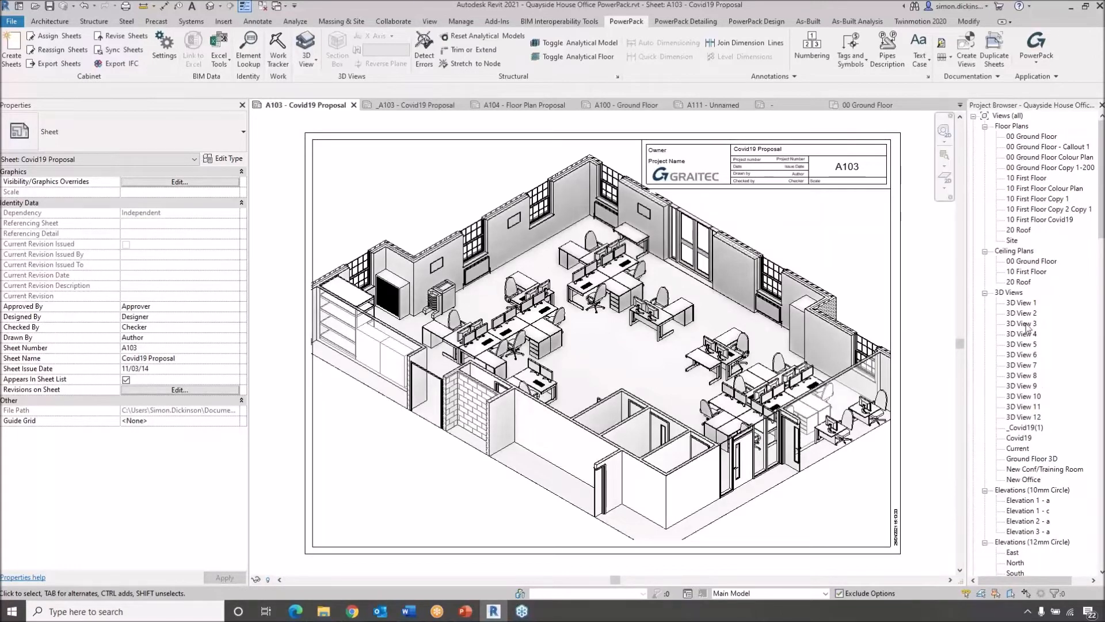
click(1053, 220)
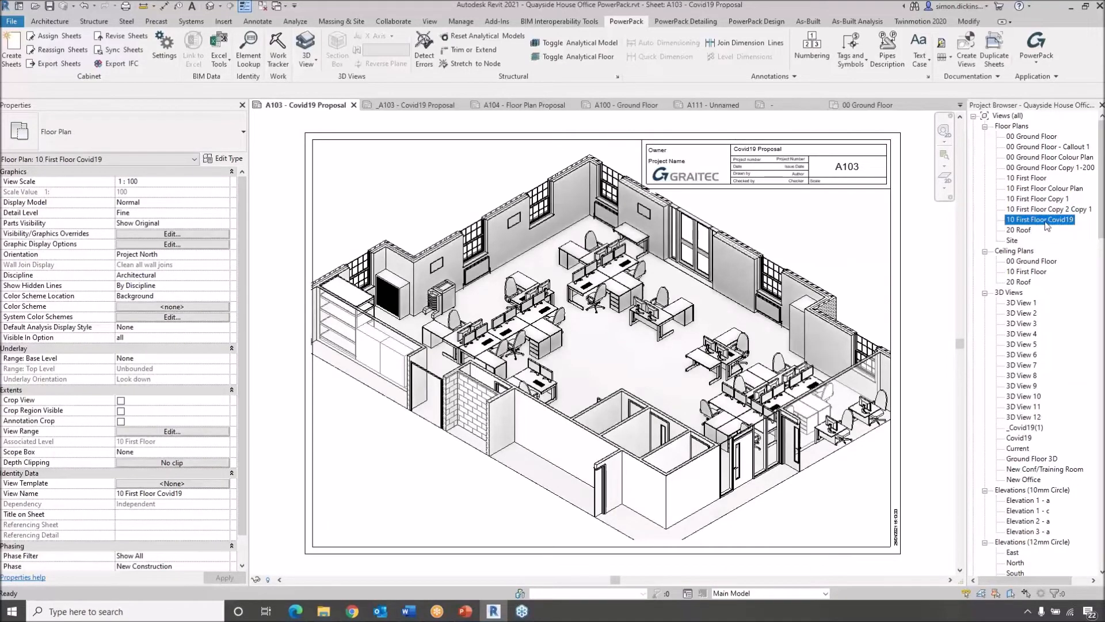
double_click(1048, 221)
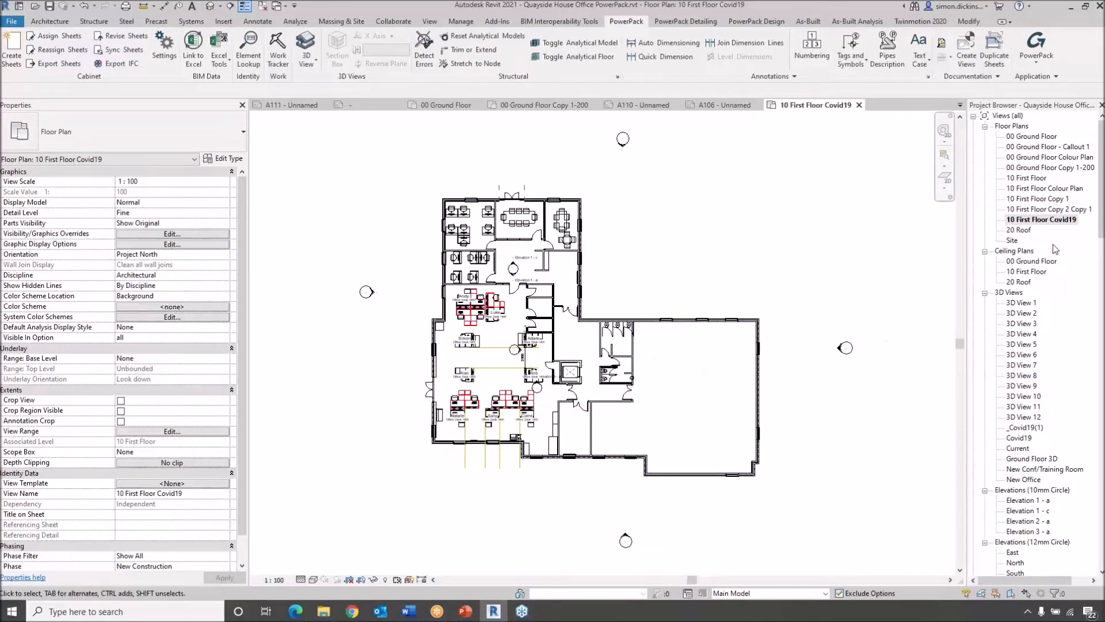
scroll(1053, 264, down, 3)
scroll(1052, 265, up, 3)
Start Duplicate Sheets and select the sheets A100 - Ground Floor, the first-listed A103 - Covid19 Proposal and A111 - Unnamed.
click(996, 53)
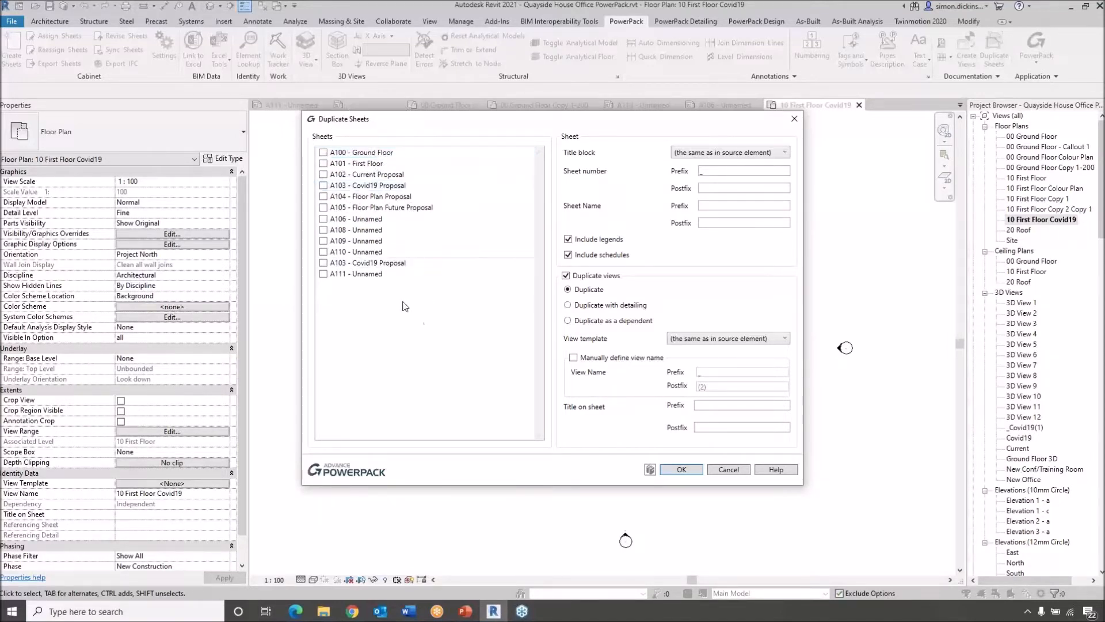
click(323, 153)
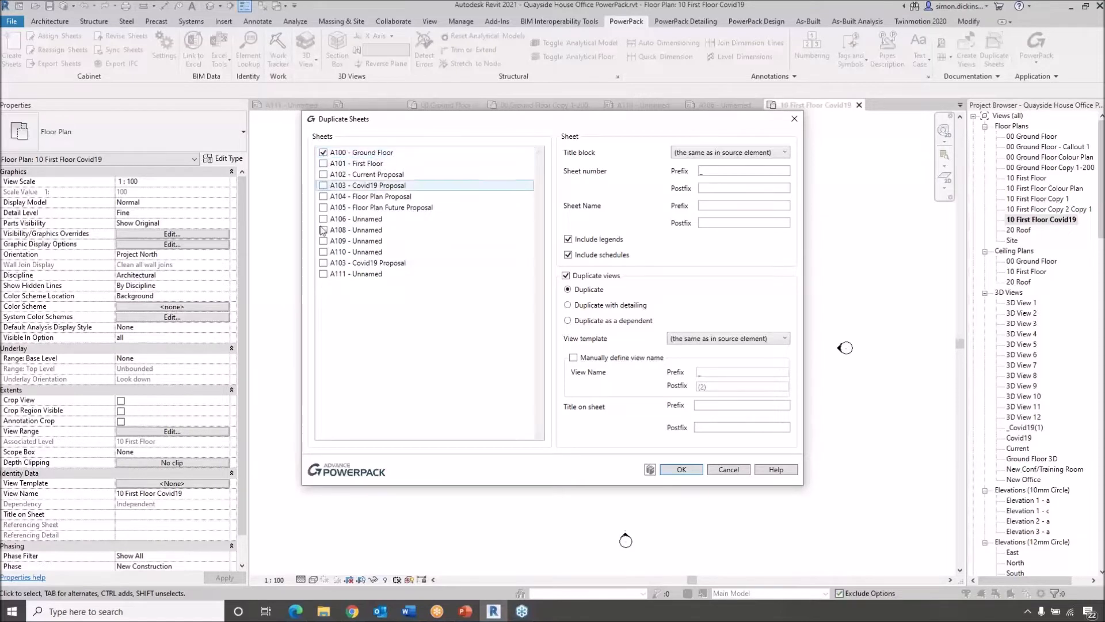
click(321, 274)
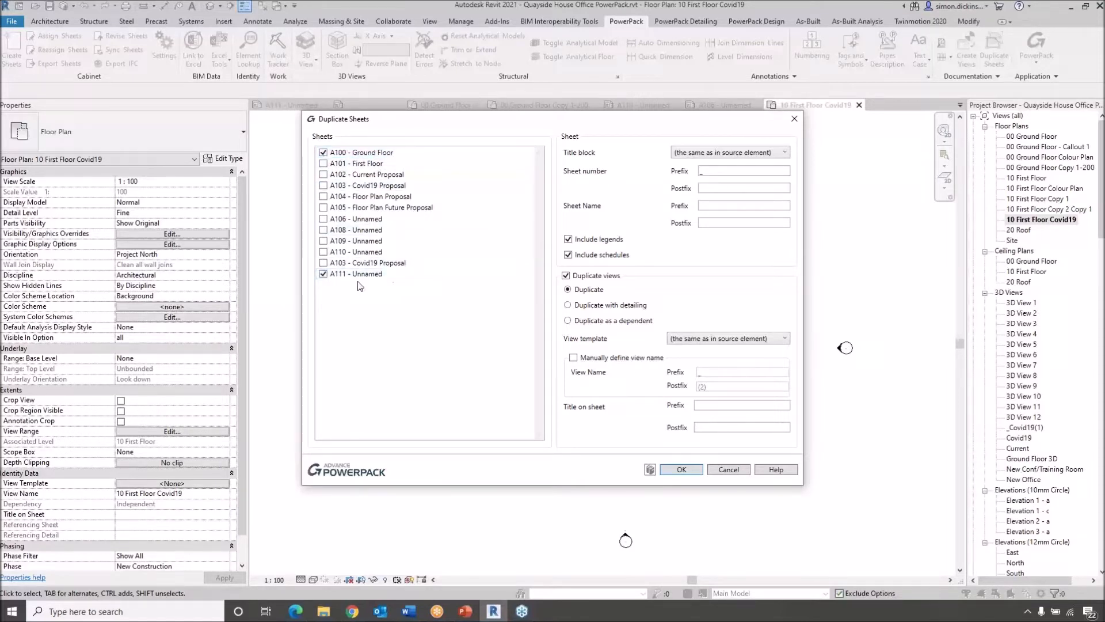
click(324, 185)
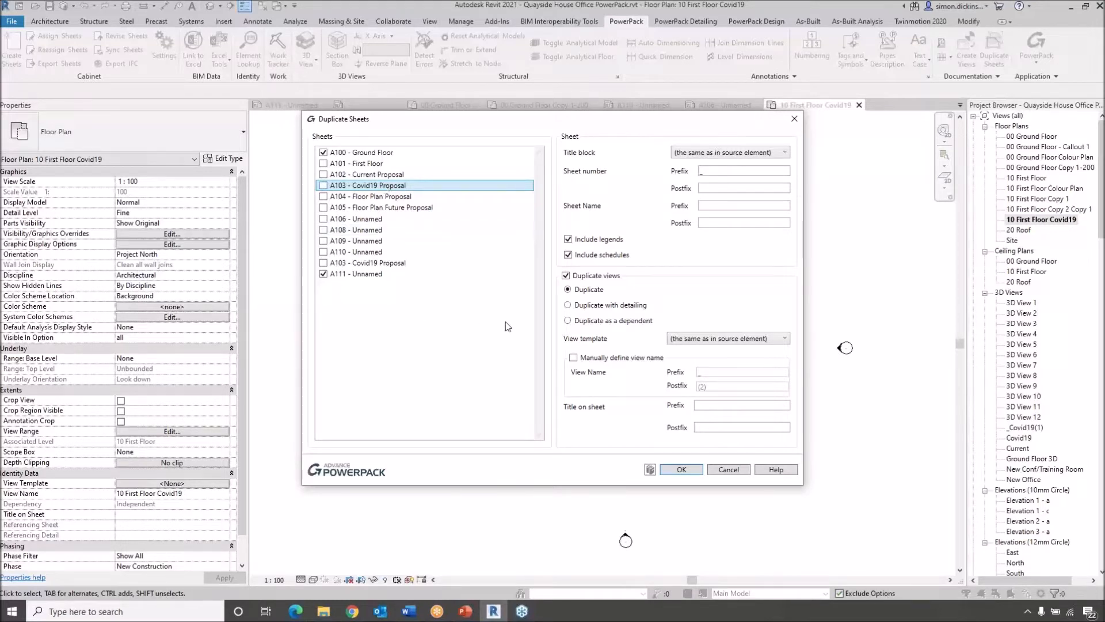
click(322, 187)
Duplicate the selected sheets and their views with the source title block, using sheet number postfix -D and no number prefix.
click(783, 155)
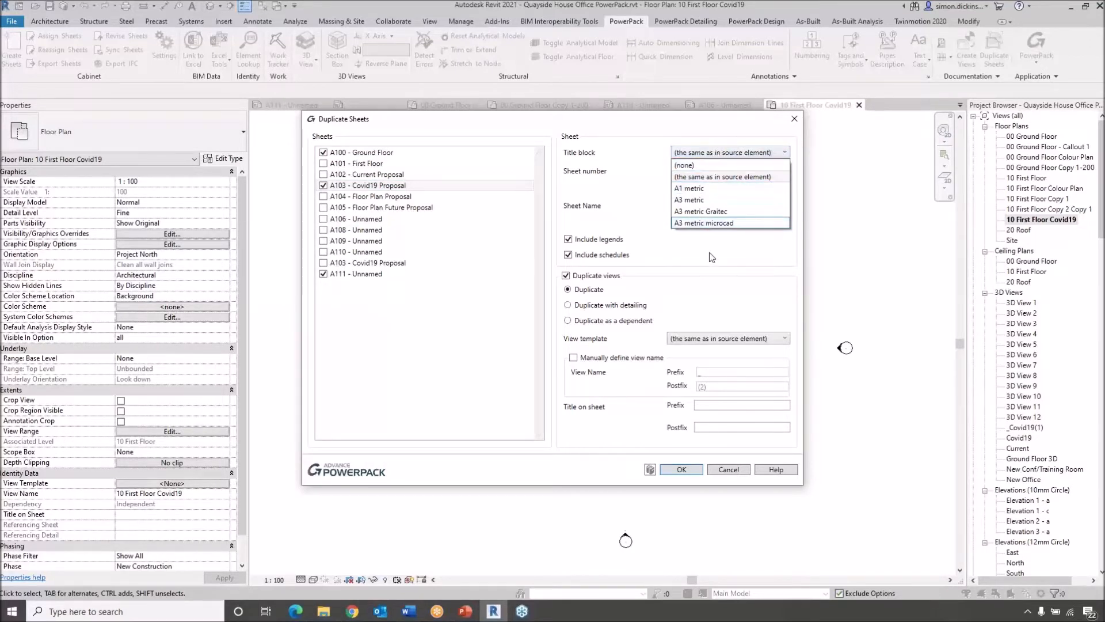
click(690, 130)
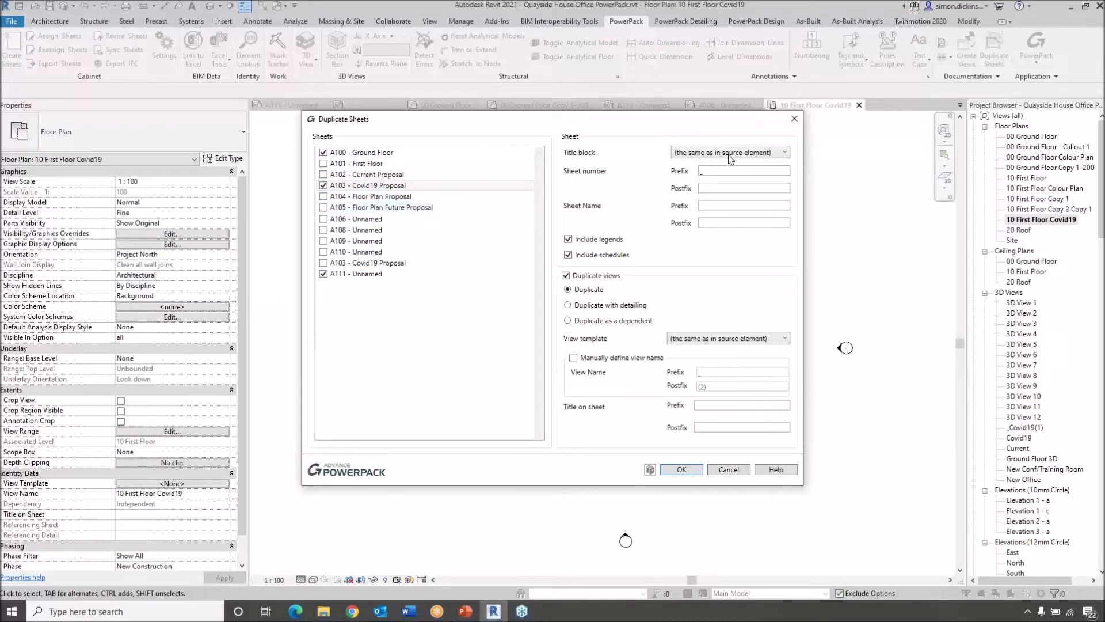
click(725, 188)
click(587, 286)
click(587, 290)
click(682, 469)
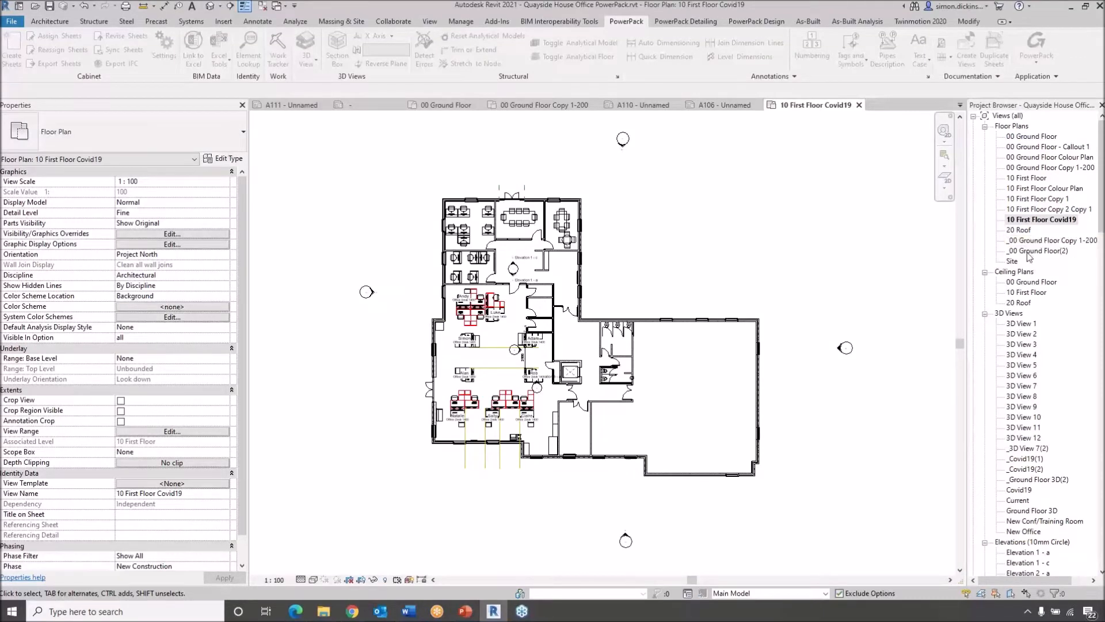
Locate the duplicated views and sheets in the project, and compare sheet A100 - Ground Floor with A100-D - Ground Floor.
key(ctrl)
key(ctrl)
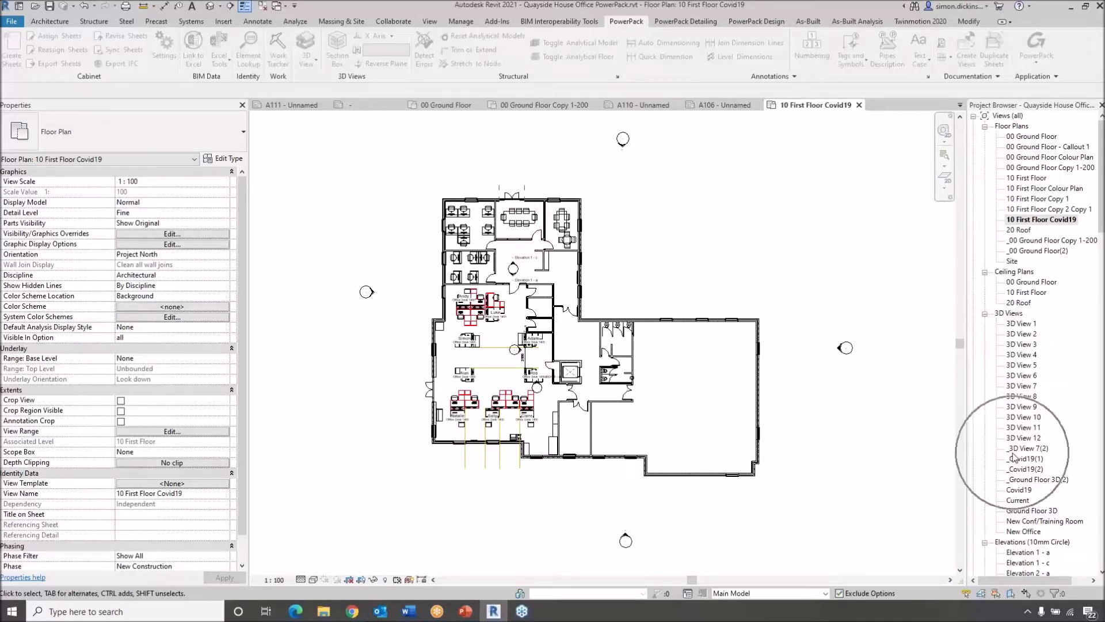
key(ctrl)
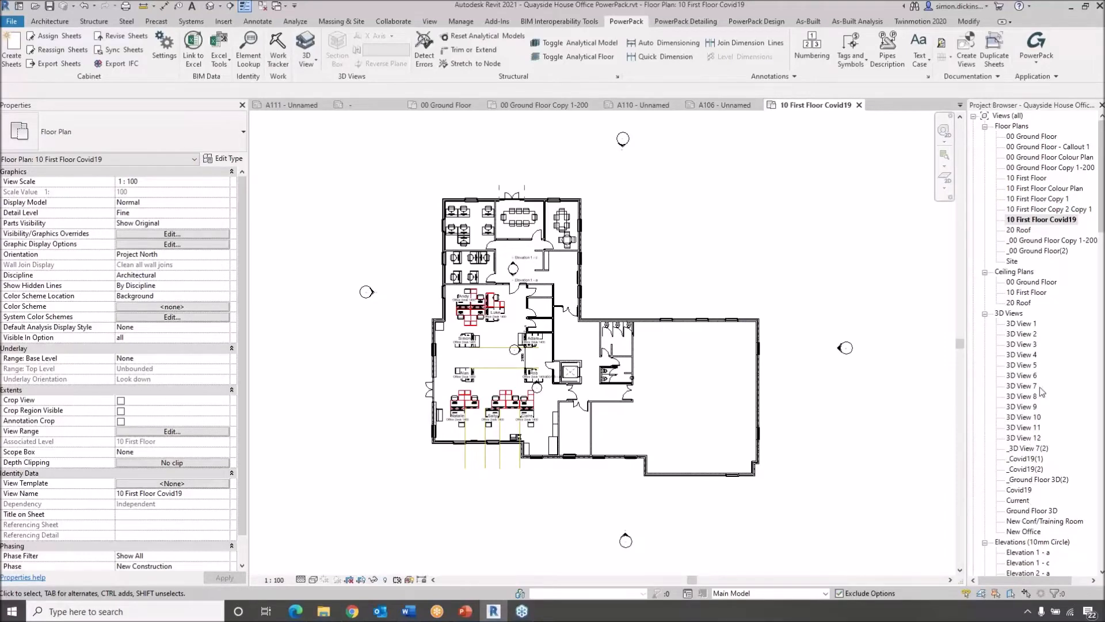
scroll(1035, 380, down, 5)
scroll(1034, 408, down, 11)
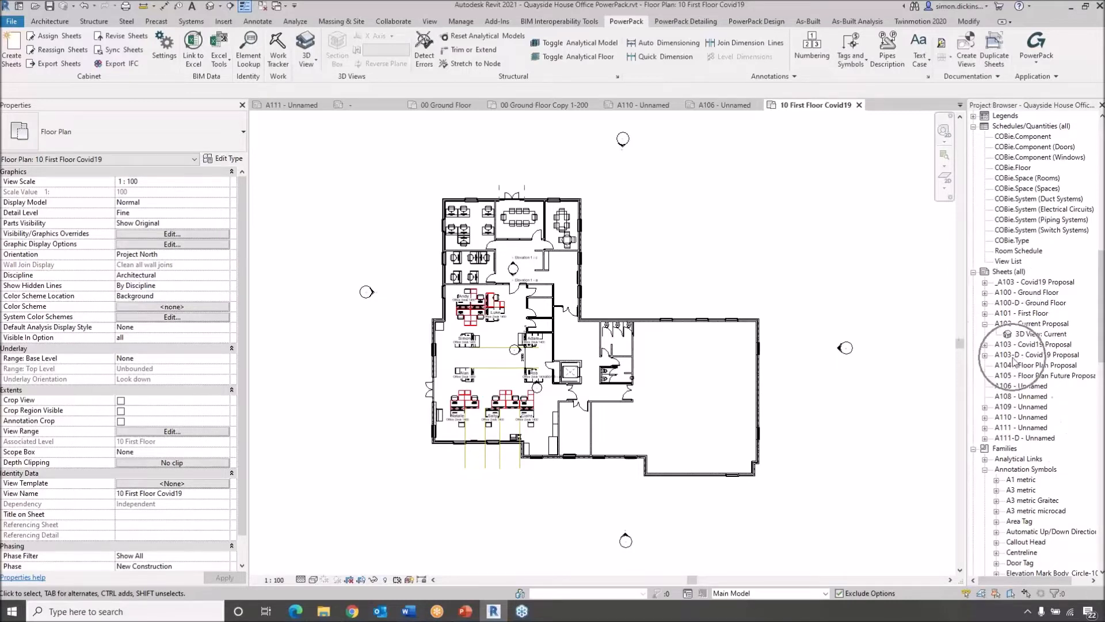
double_click(1007, 293)
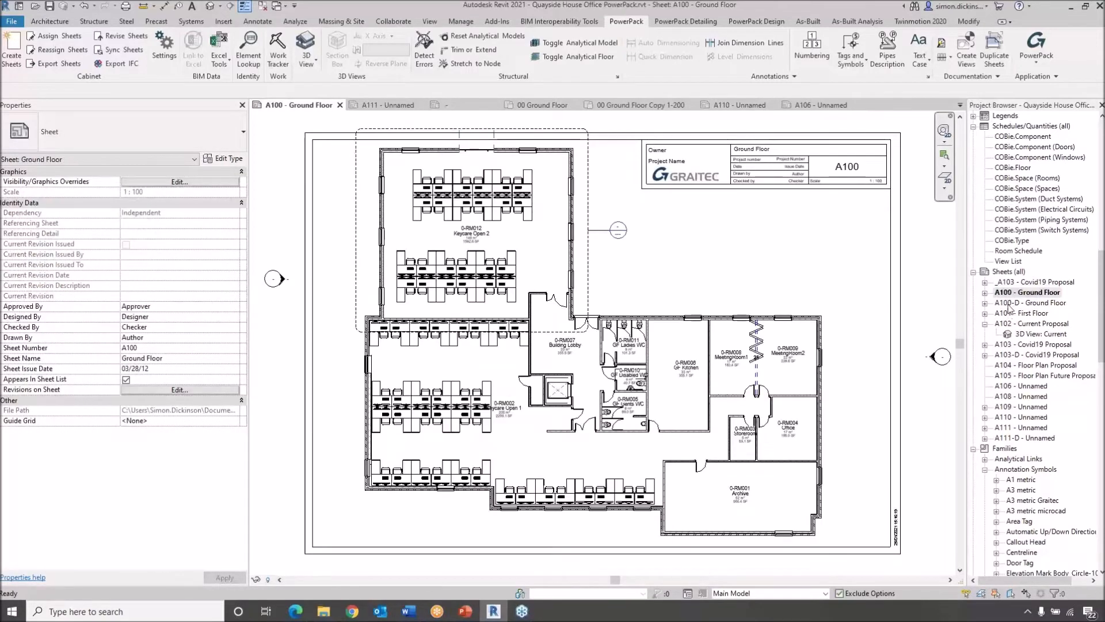
double_click(1008, 305)
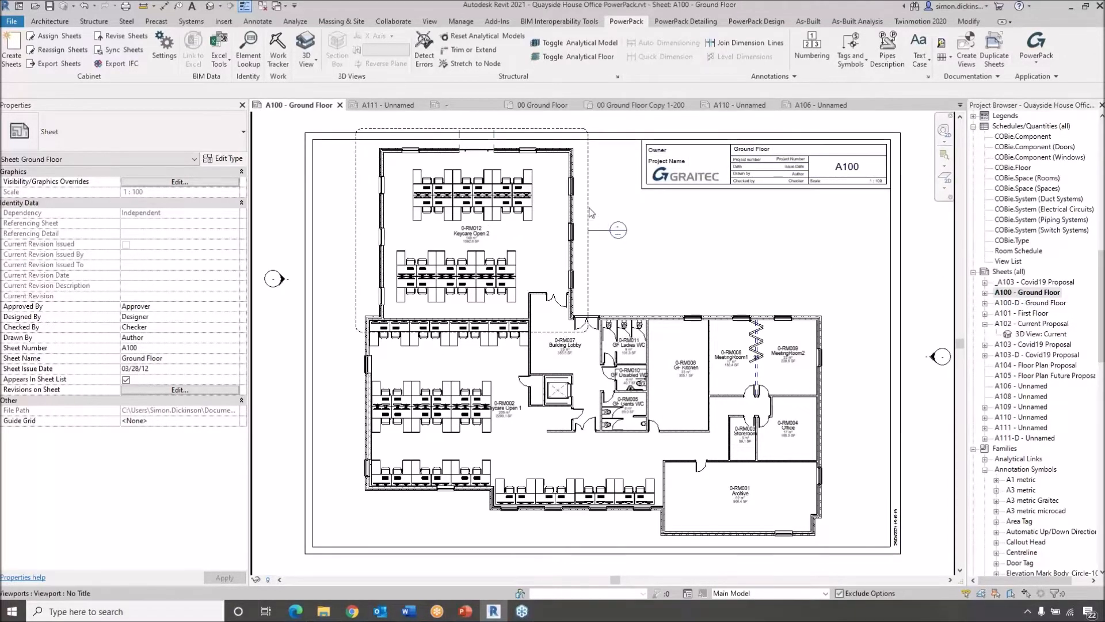
click(1017, 305)
double_click(1017, 305)
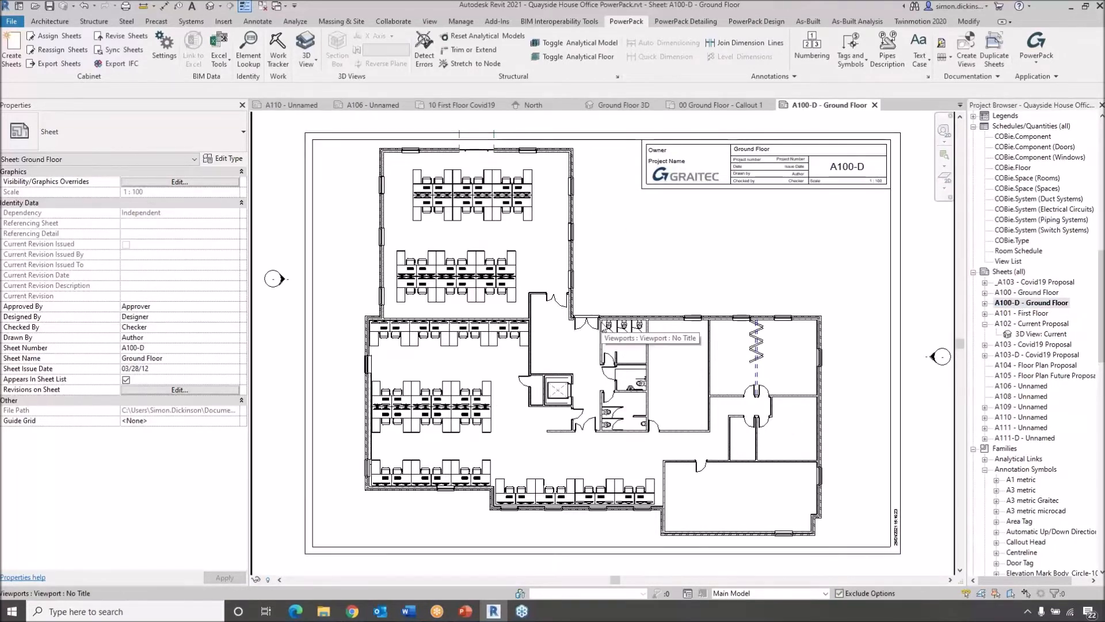
Activate the floor plan view on sheet A100-D and place a color fill legend below the title block using the By Room Name scheme.
double_click(521, 251)
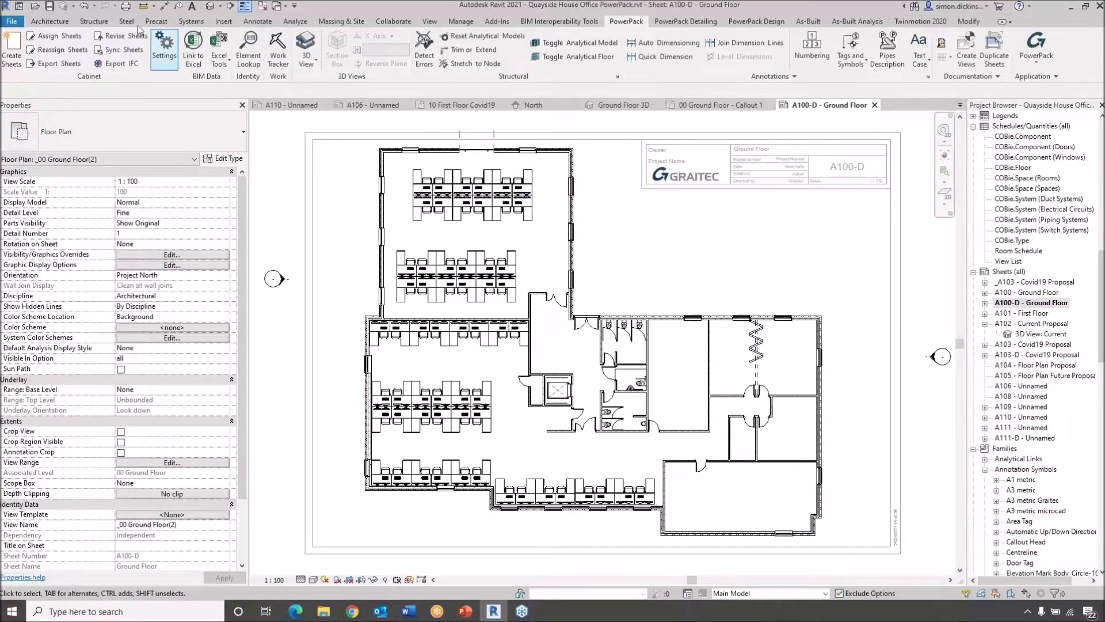
click(294, 23)
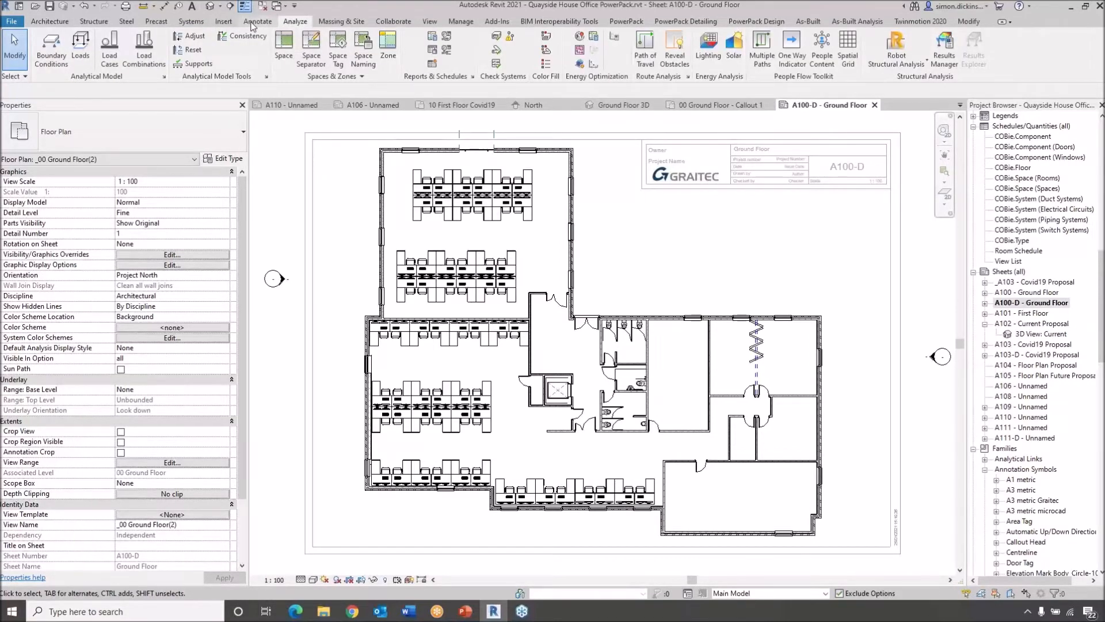
click(545, 63)
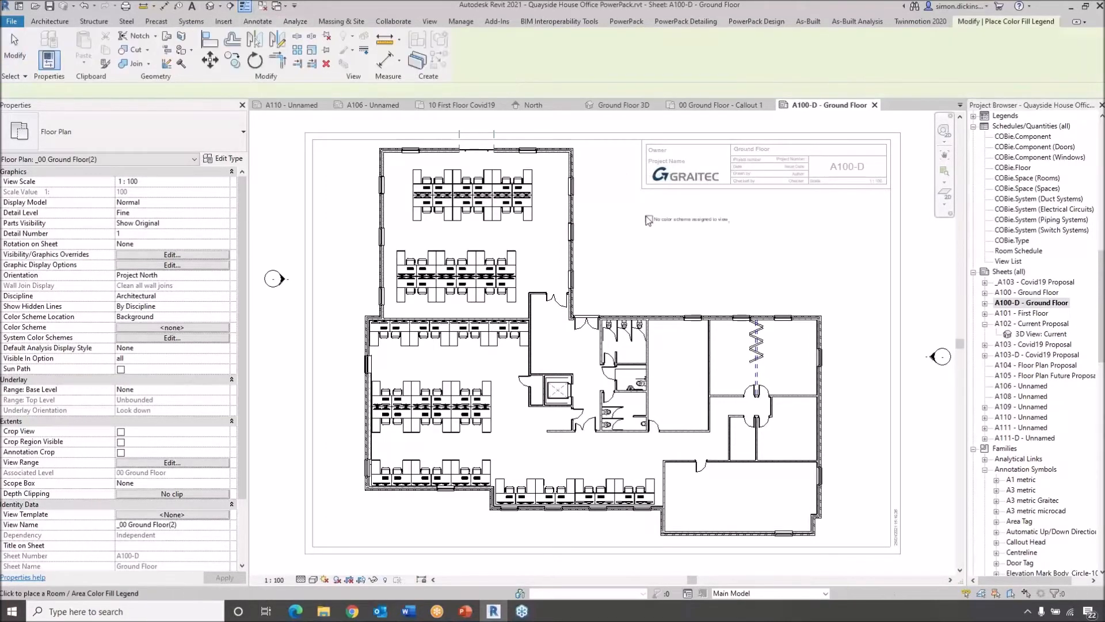
click(650, 223)
click(562, 302)
click(557, 316)
click(561, 320)
click(541, 345)
click(571, 340)
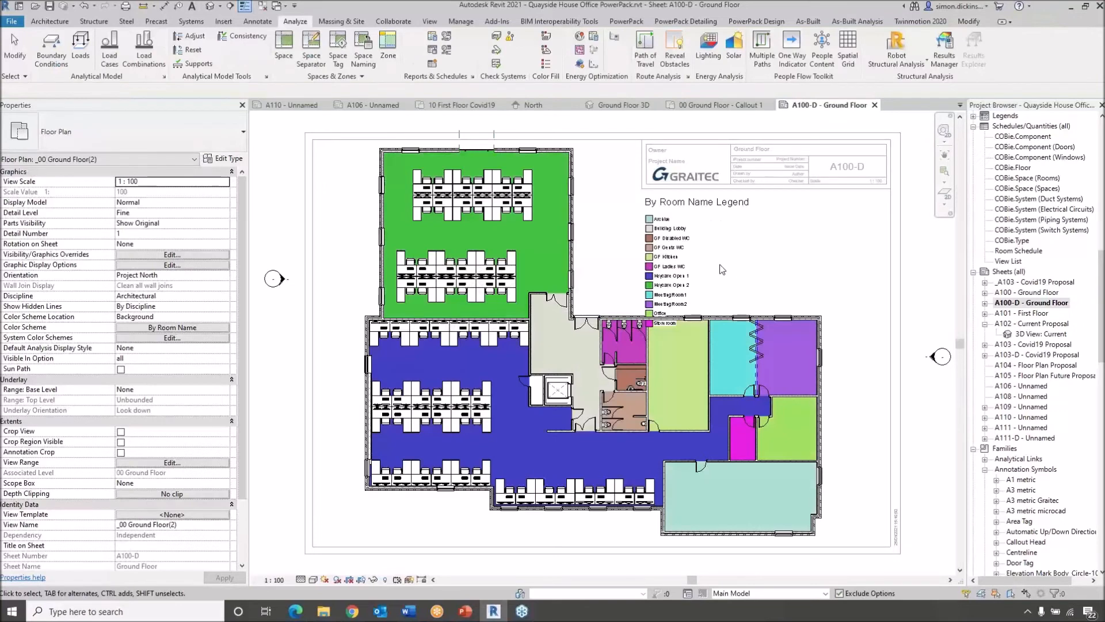
Rearrange the room name legend into two columns and position it in the blank area between the title block and the plan.
click(720, 271)
drag(690, 199, 744, 196)
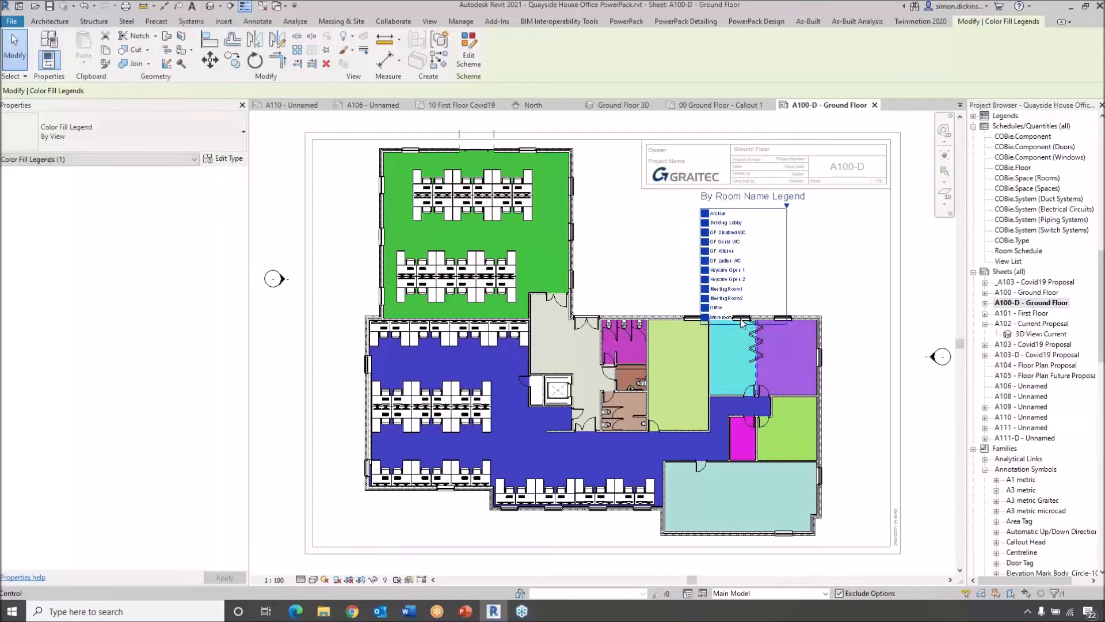
drag(744, 326, 744, 281)
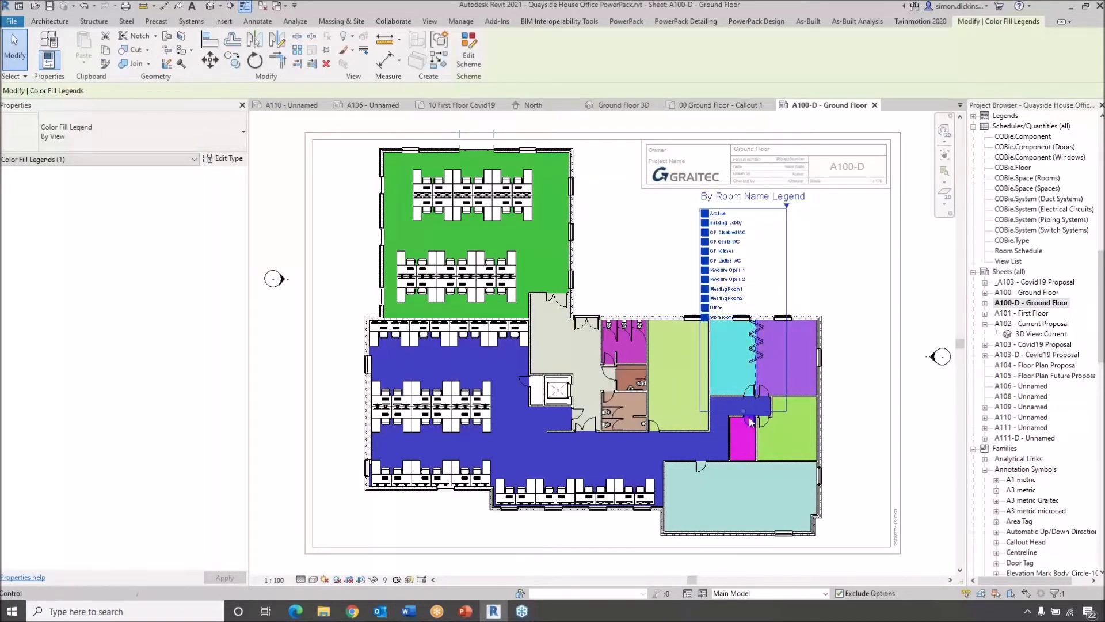
drag(743, 411, 735, 283)
drag(772, 208, 677, 213)
click(875, 289)
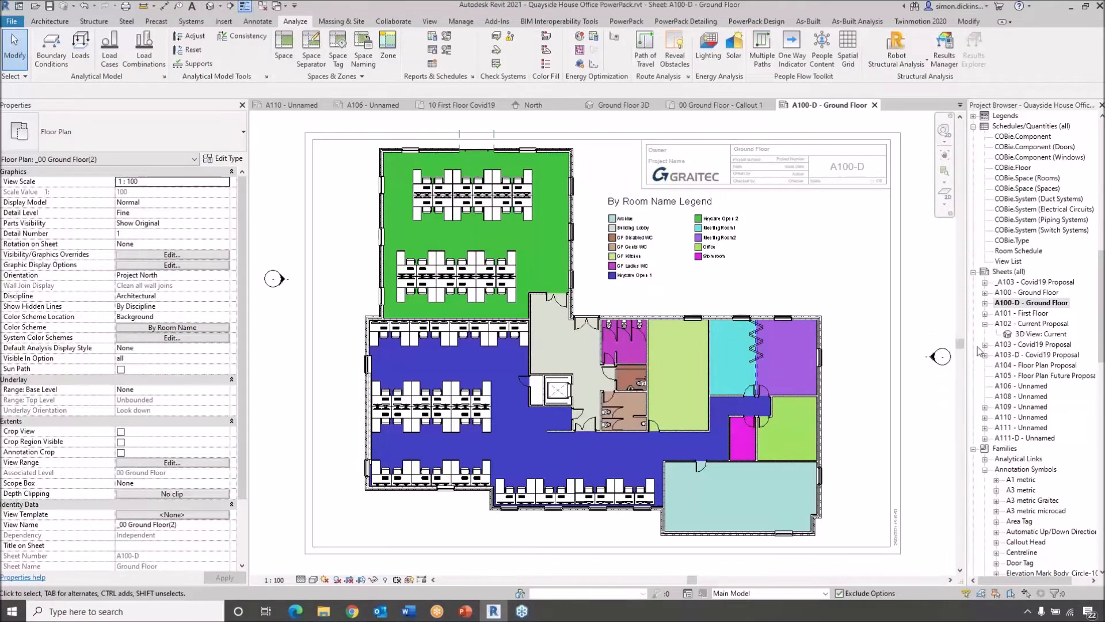
Open sheet A111-D and examine its duplicated views, locating the duplicated floor plans in the project's view list.
click(1021, 438)
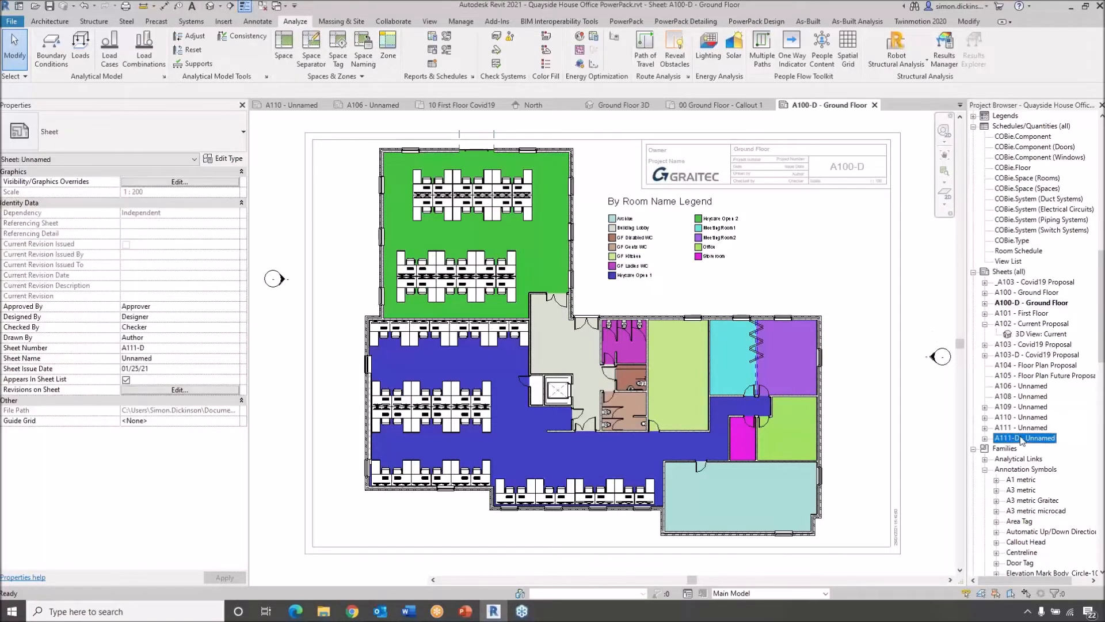
double_click(1022, 439)
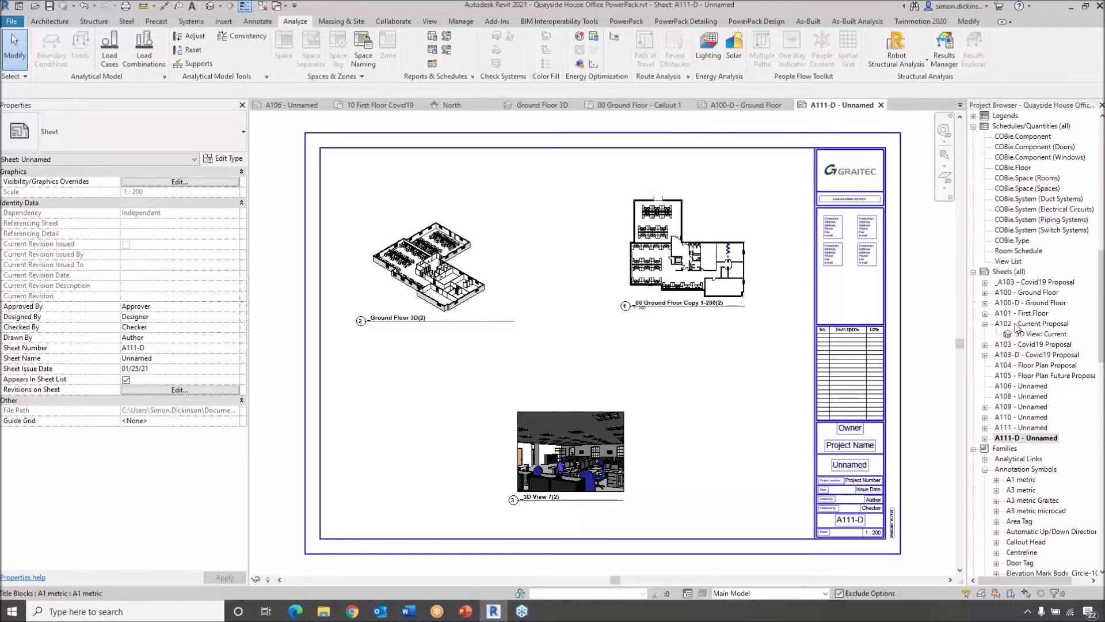
scroll(1034, 165, up, 15)
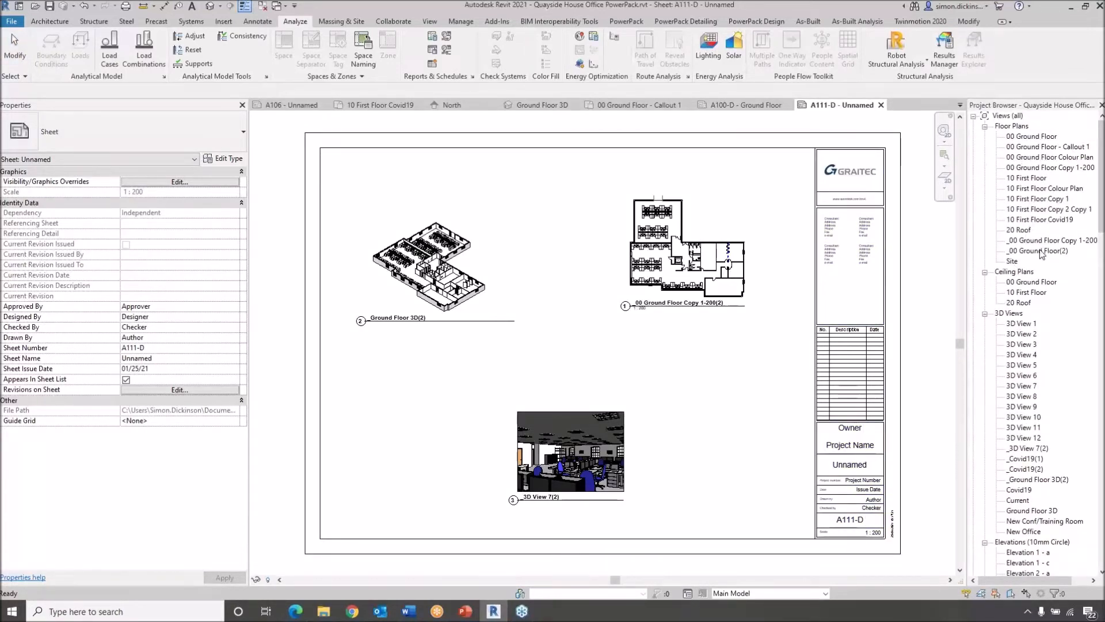
click(1016, 253)
click(1010, 244)
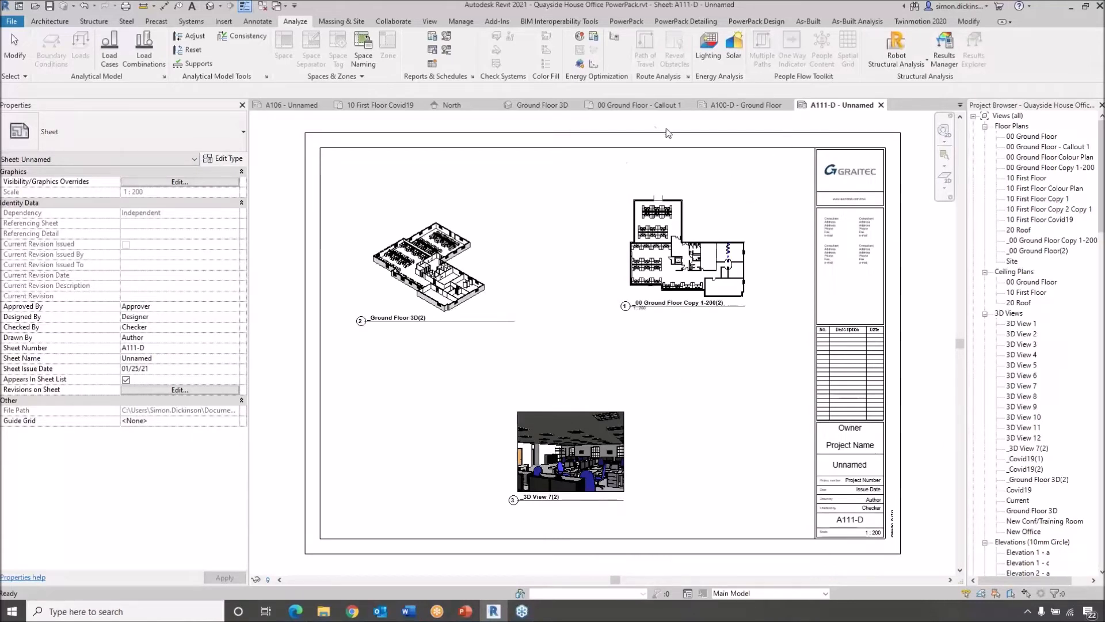
Align the _3D View 7(2) viewport vertically by left edge, using the _Ground Floor 3D(2) viewport as reference.
click(626, 22)
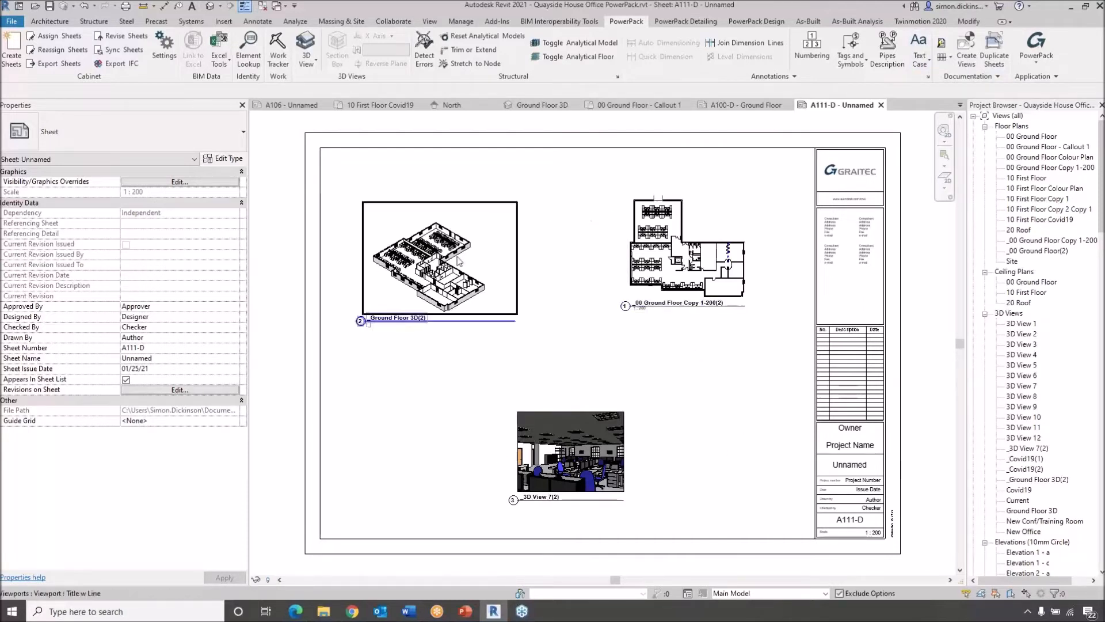
click(949, 57)
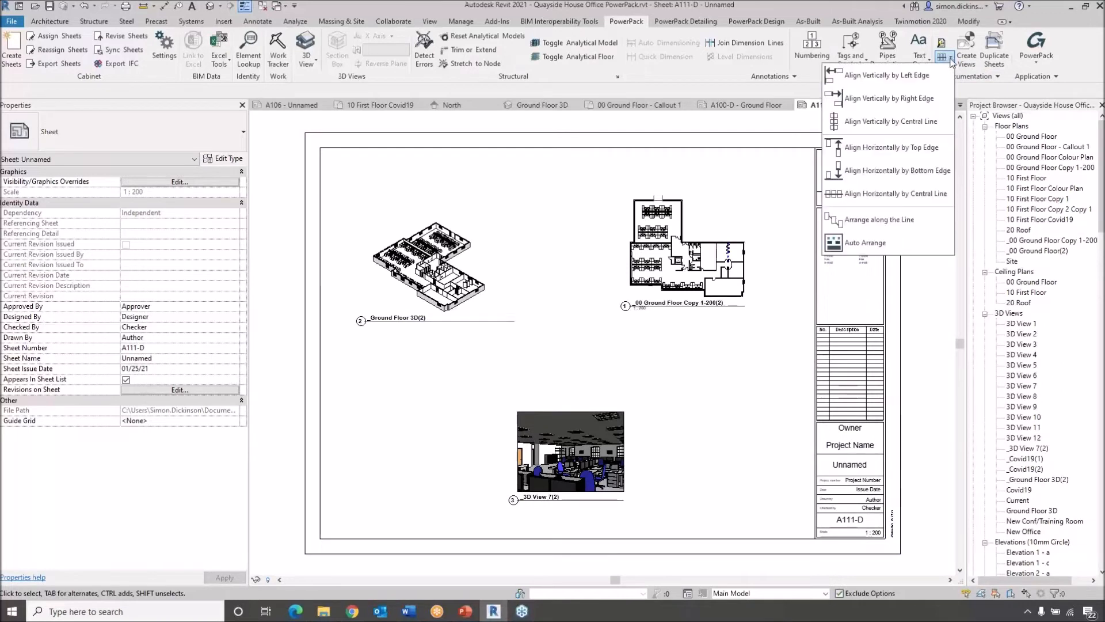
click(865, 79)
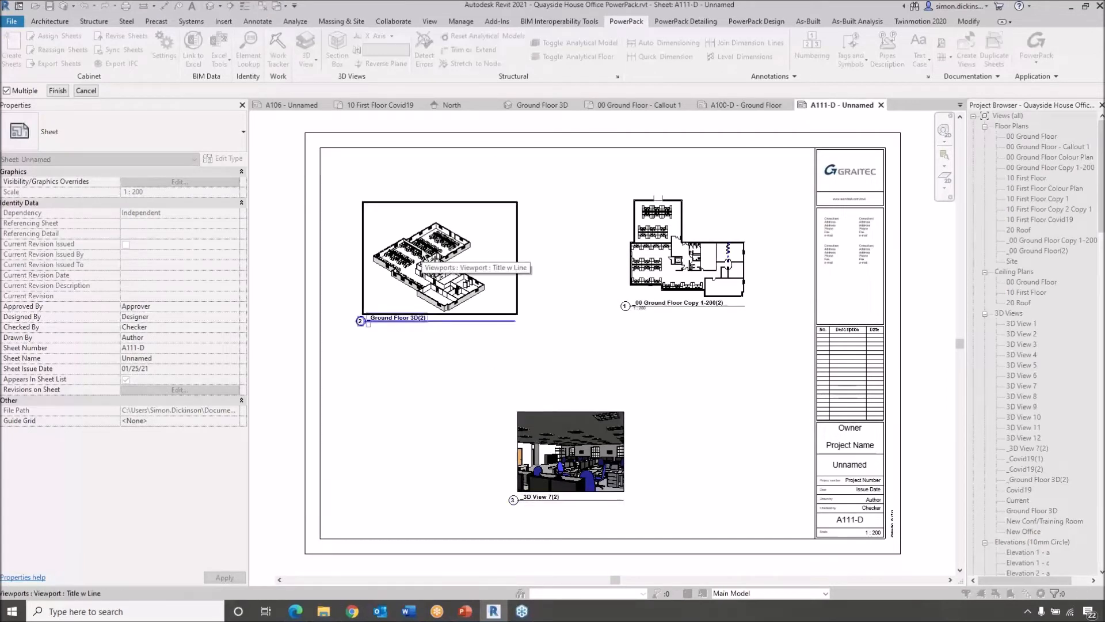
click(459, 260)
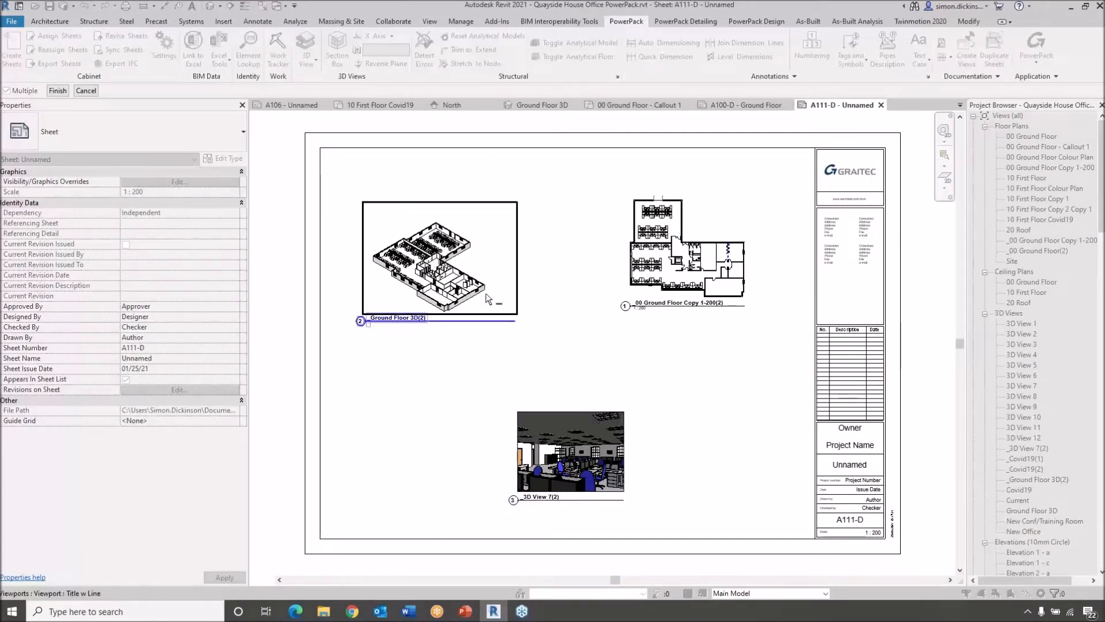
click(565, 415)
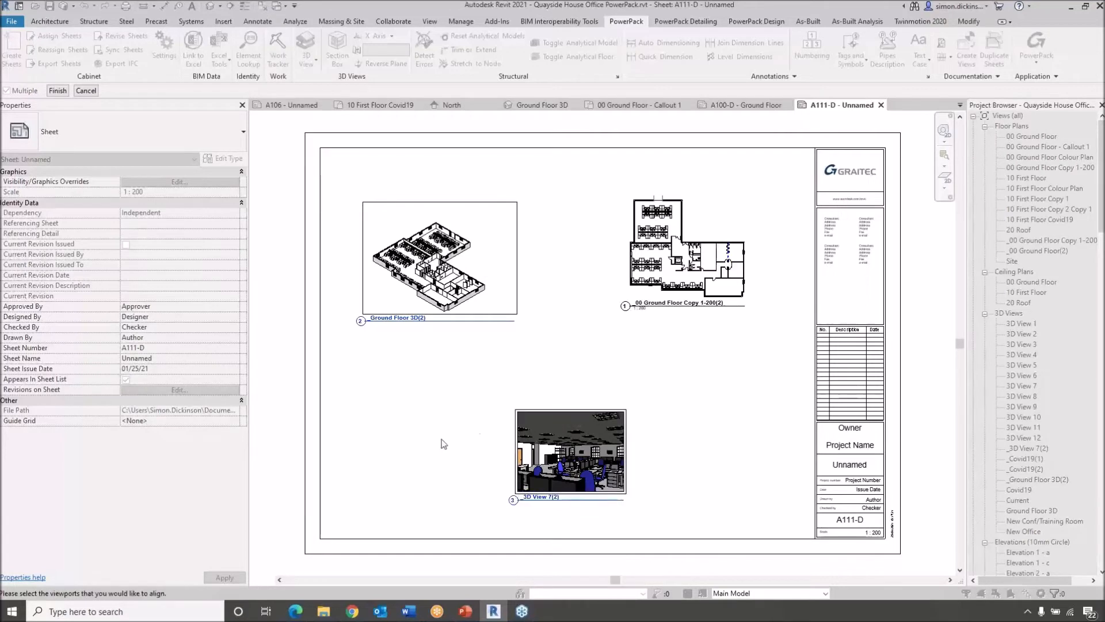
click(57, 91)
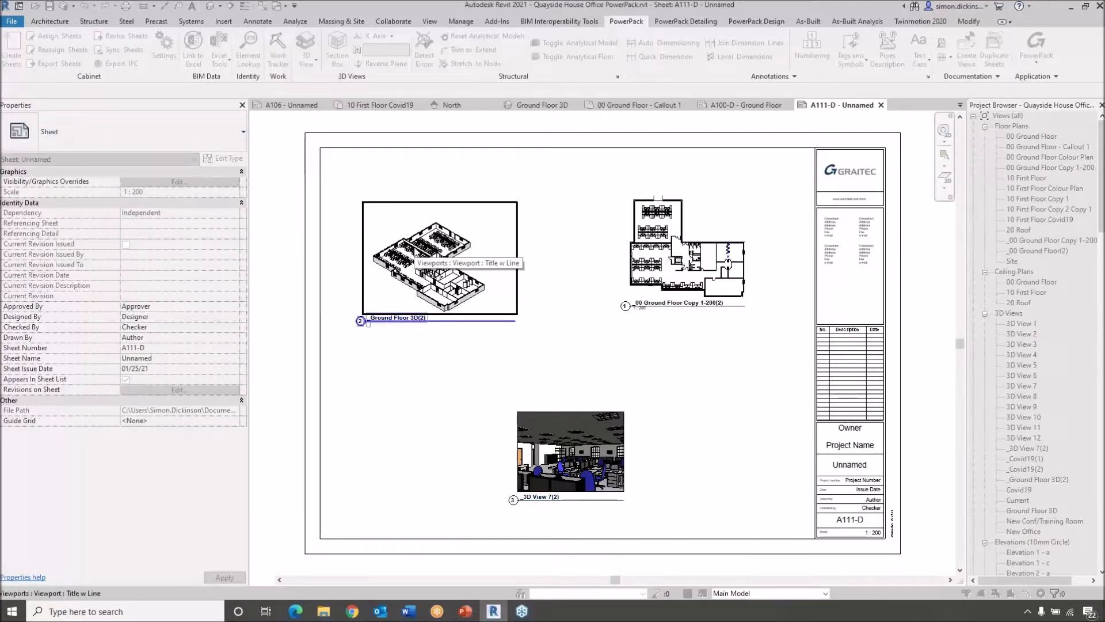
click(413, 246)
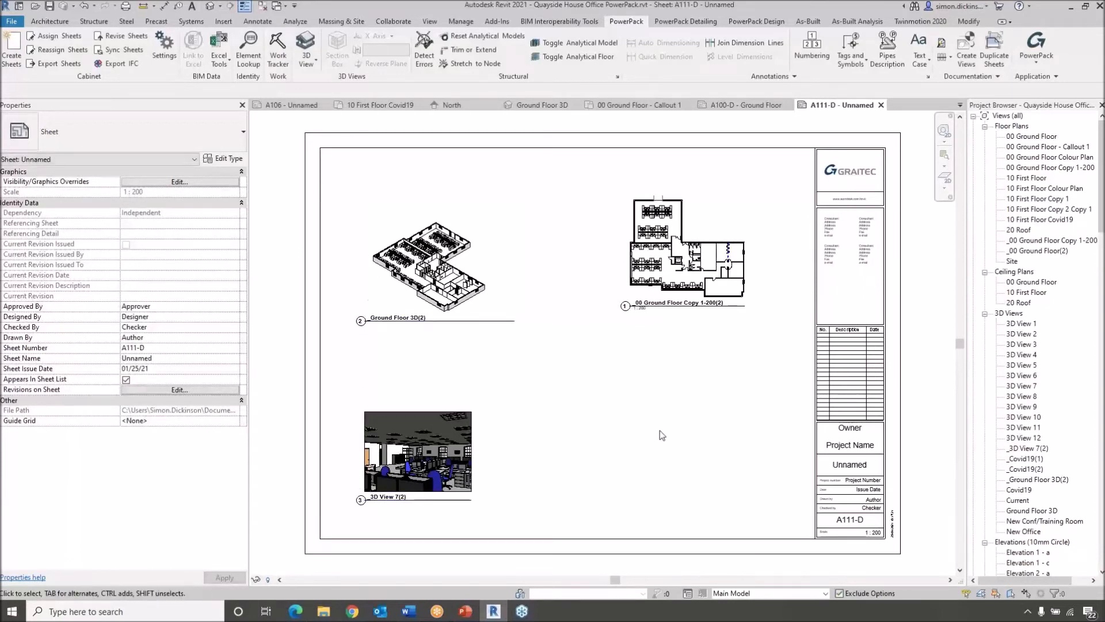
Move the _Ground Floor 3D(2) viewport up, _3D View 7(2) down and right, and the floor plan viewport down to mid-sheet.
click(460, 279)
drag(449, 282, 443, 229)
click(423, 430)
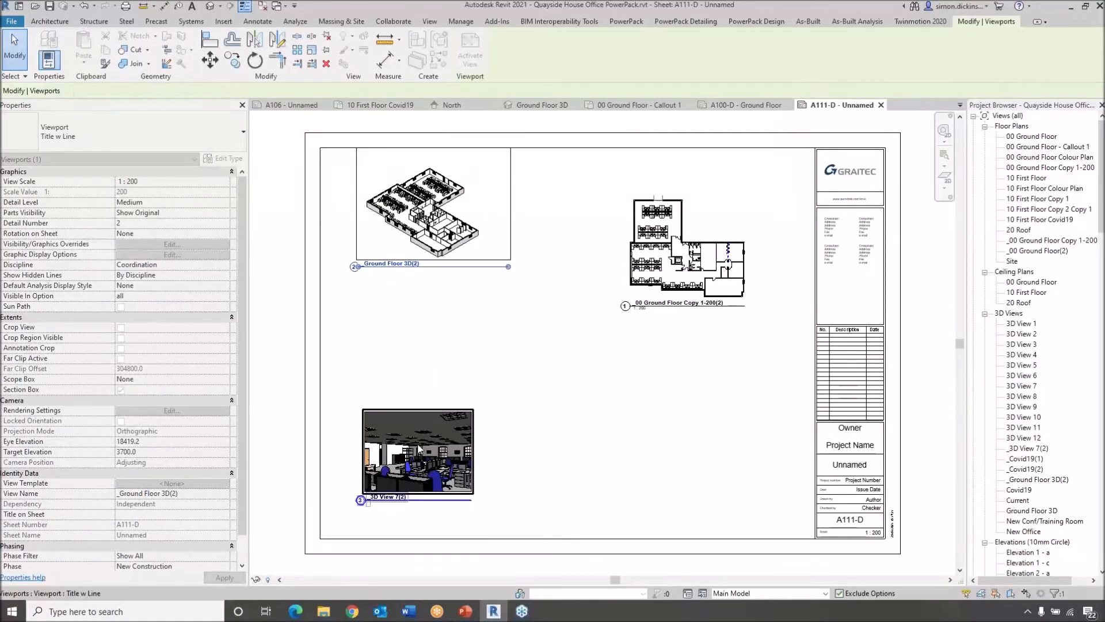
drag(432, 416, 456, 448)
click(694, 243)
drag(693, 244, 694, 339)
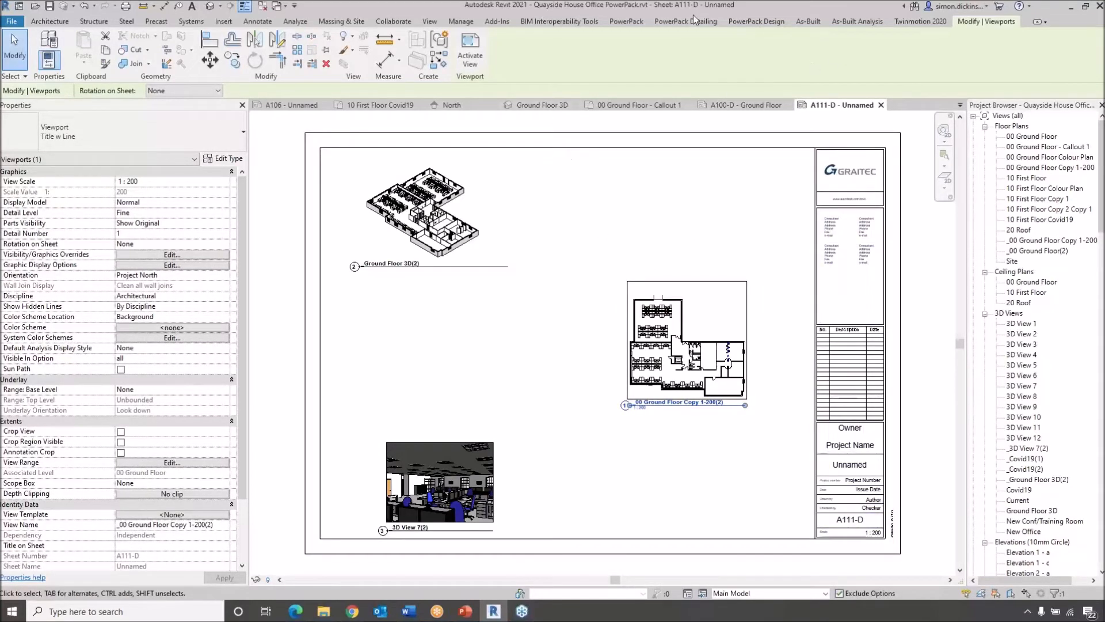
click(626, 21)
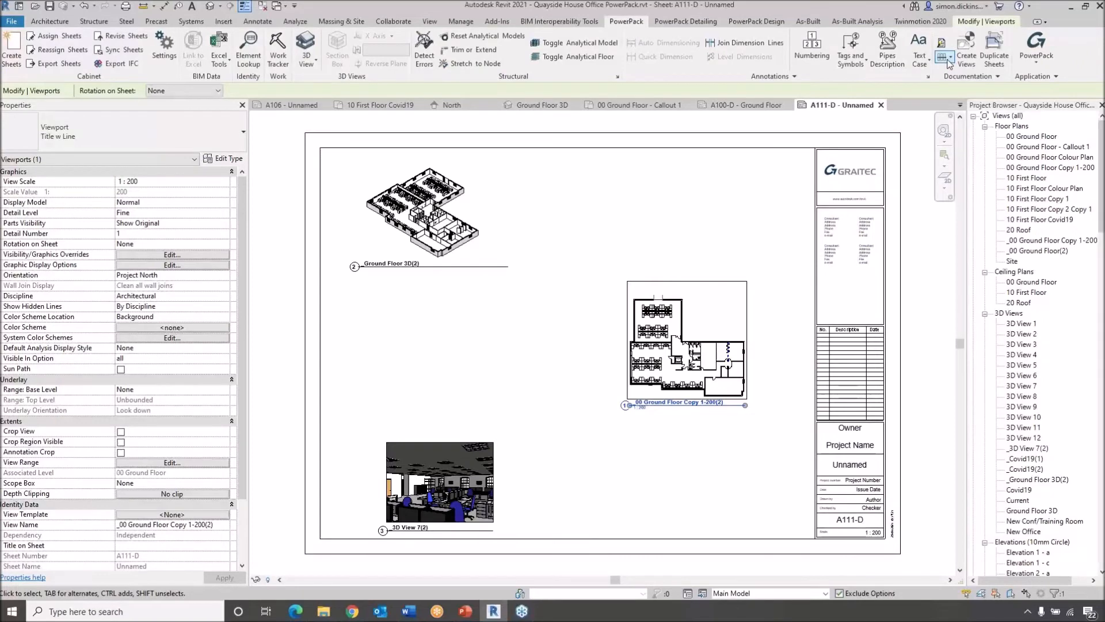
click(949, 59)
click(885, 77)
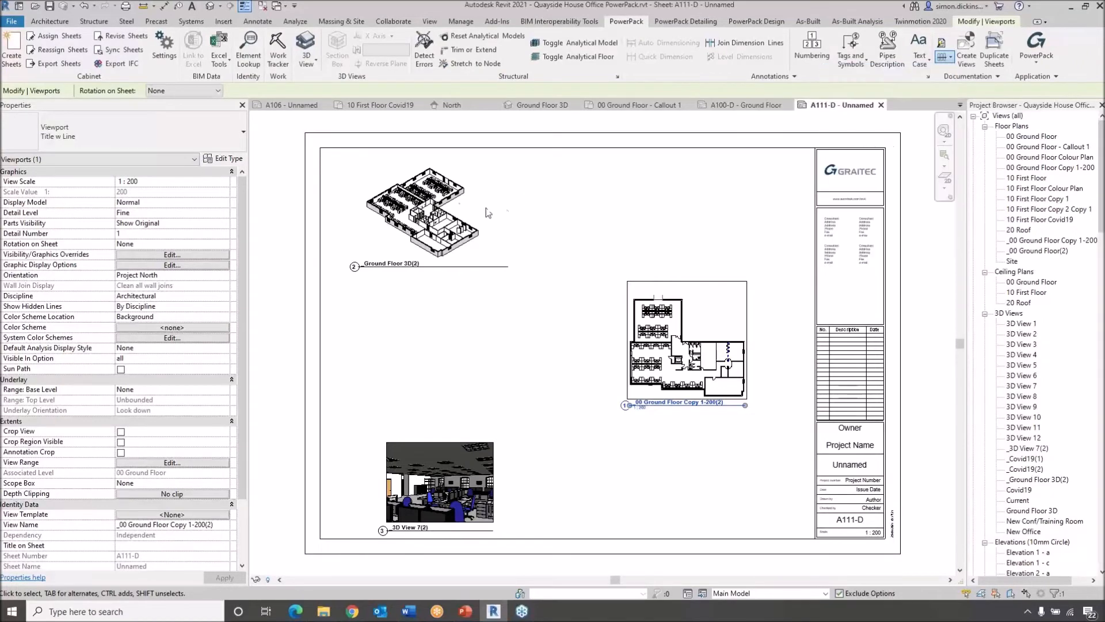
click(435, 214)
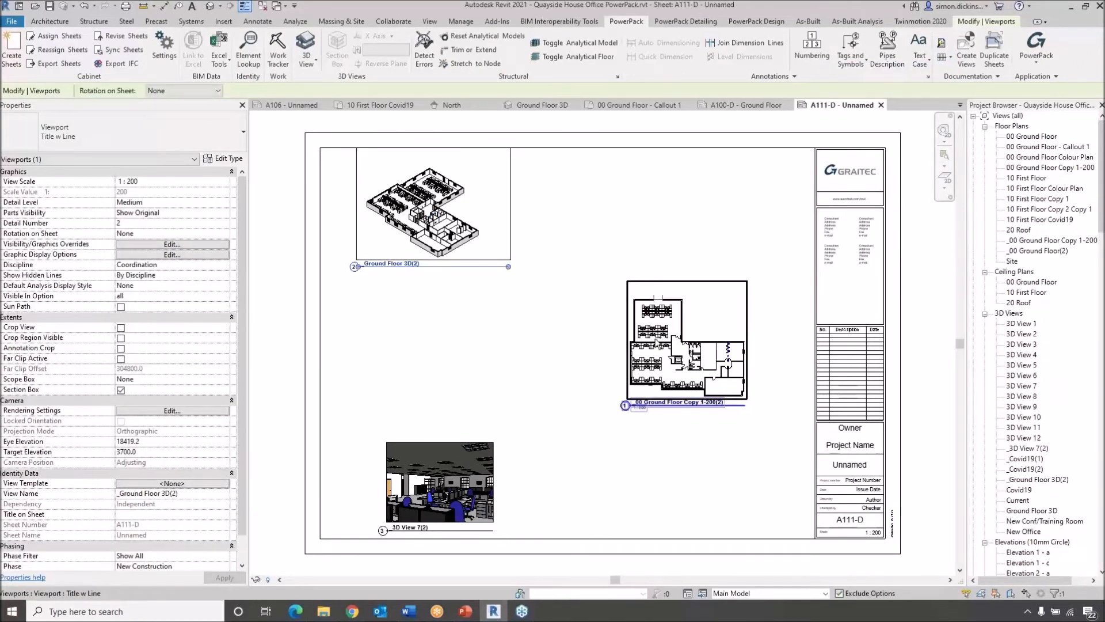
ctrl+click(492, 452)
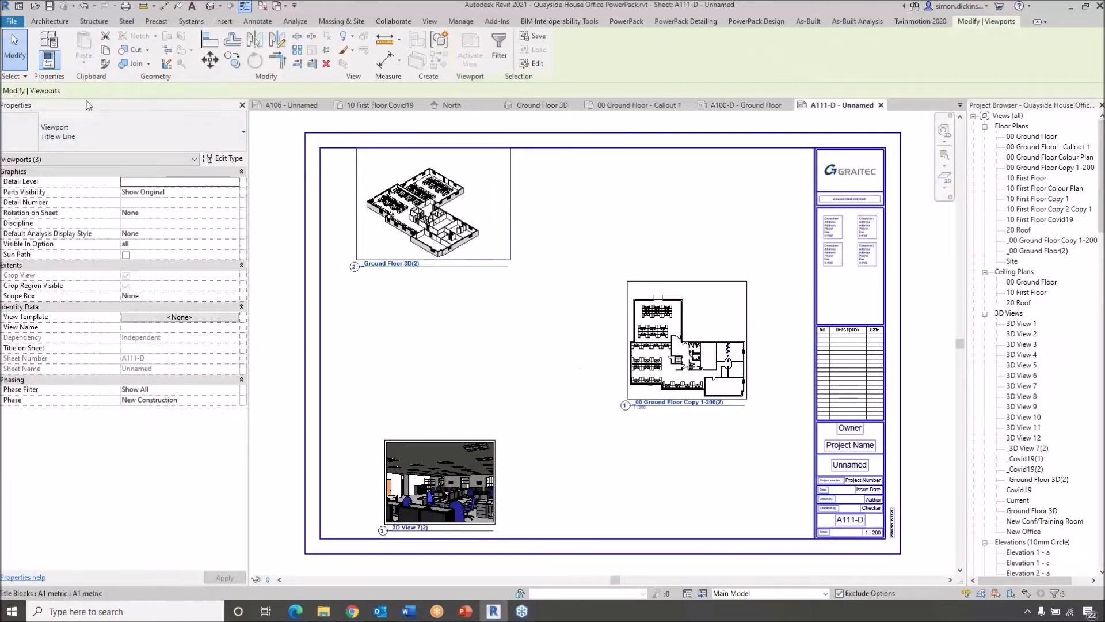
click(527, 296)
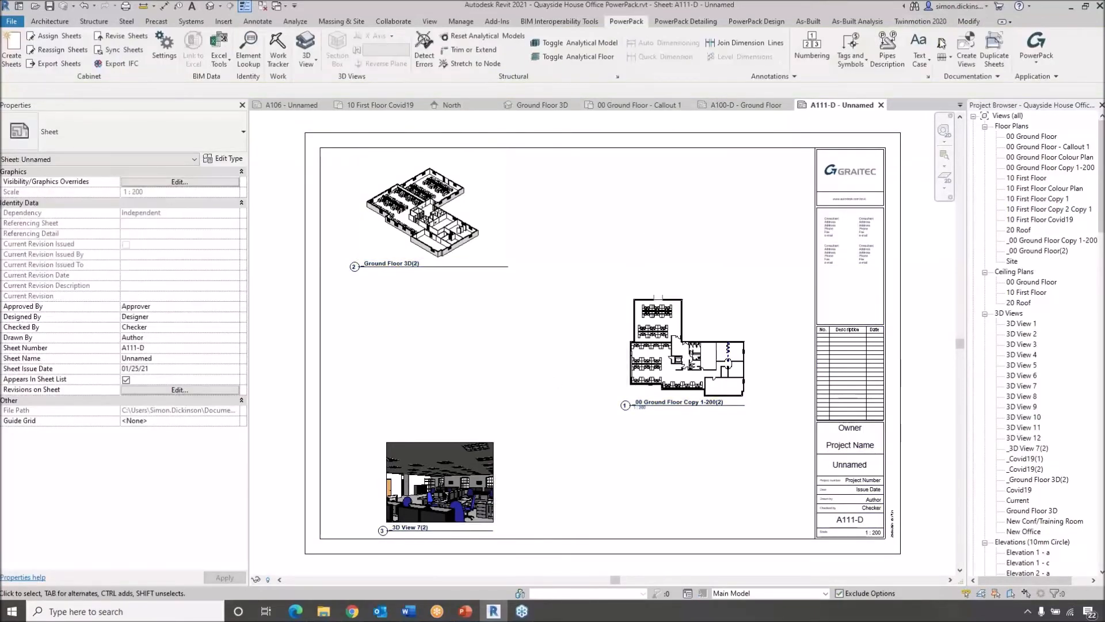
Align all three viewports vertically by left edge, using the _00 Ground Floor Copy 1-200(2) viewport as reference.
click(949, 59)
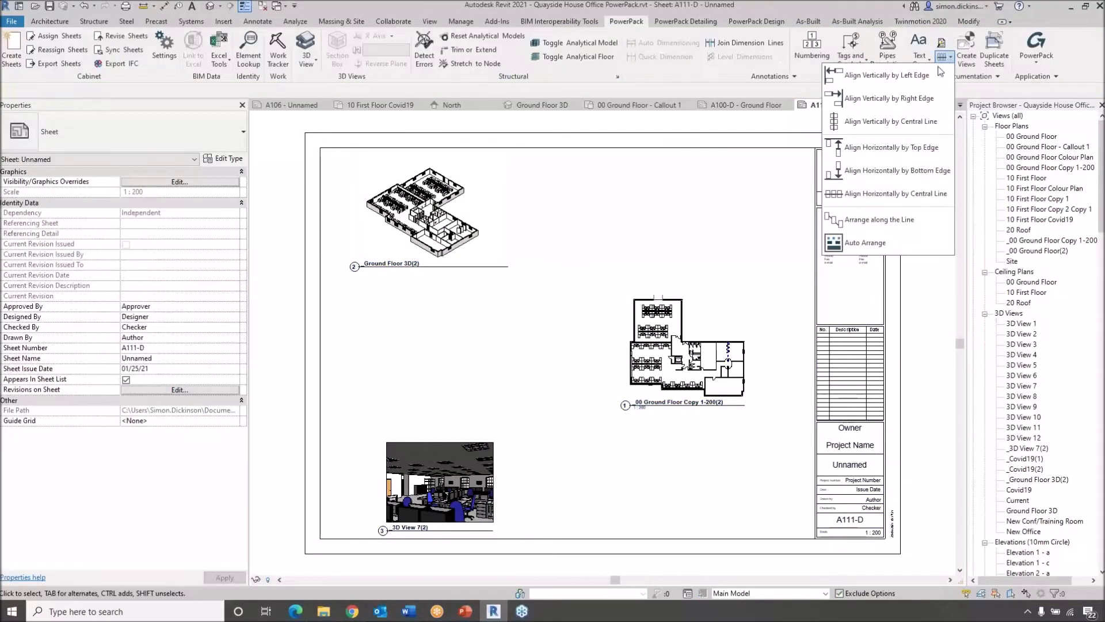
click(911, 77)
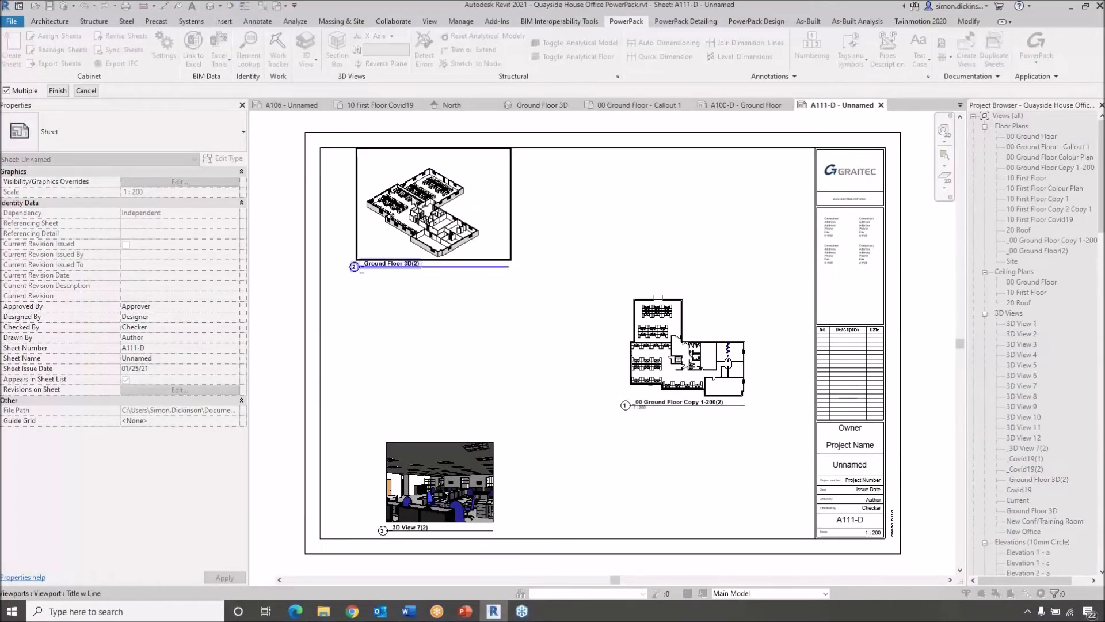
click(688, 344)
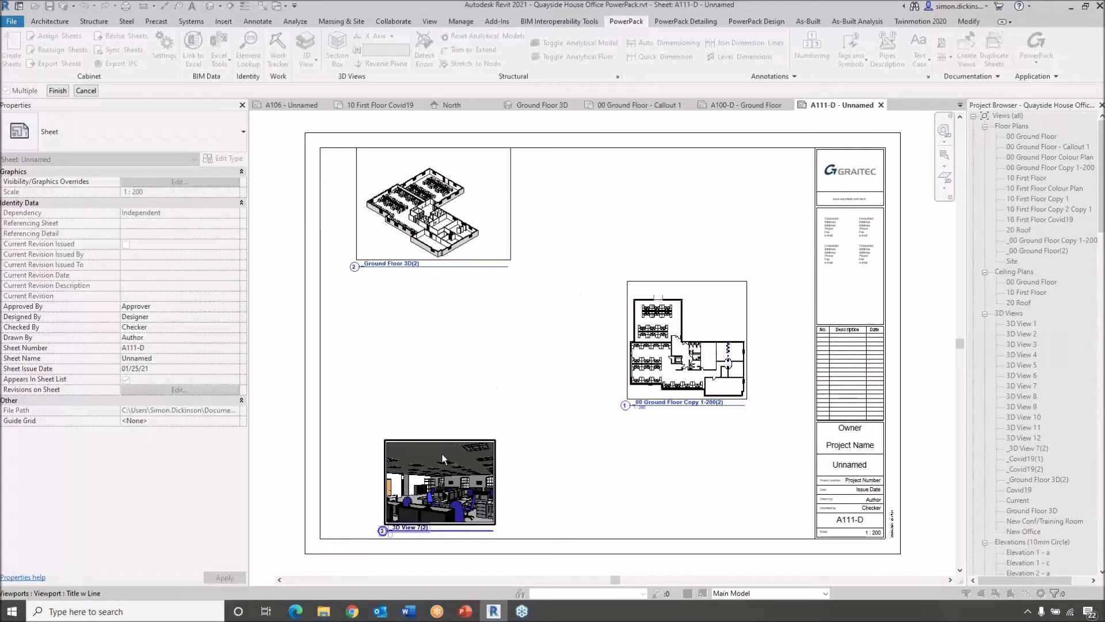
click(58, 92)
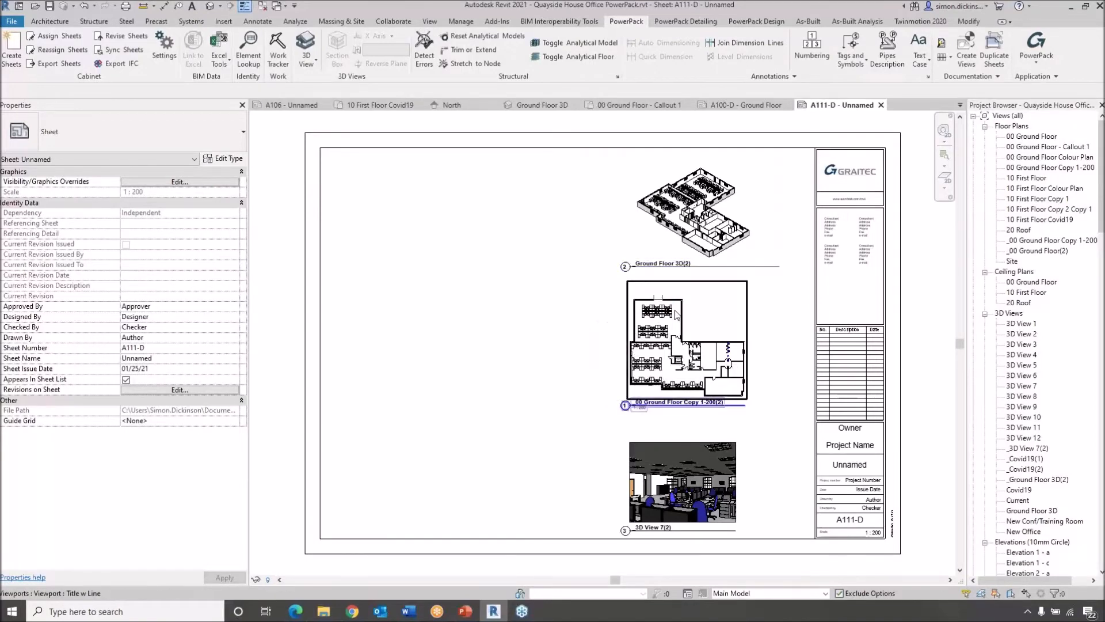
Move the _00 Ground Floor Copy 1-200(2) viewport left, away from the two 3D view viewports, and deselect it.
drag(709, 340, 534, 339)
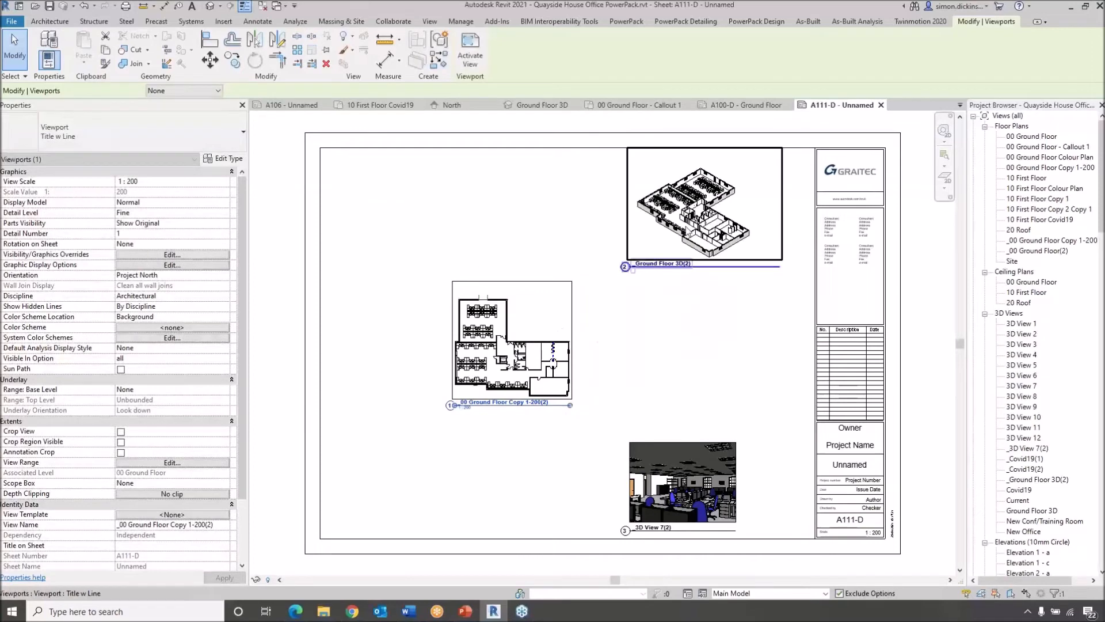
click(632, 146)
click(590, 222)
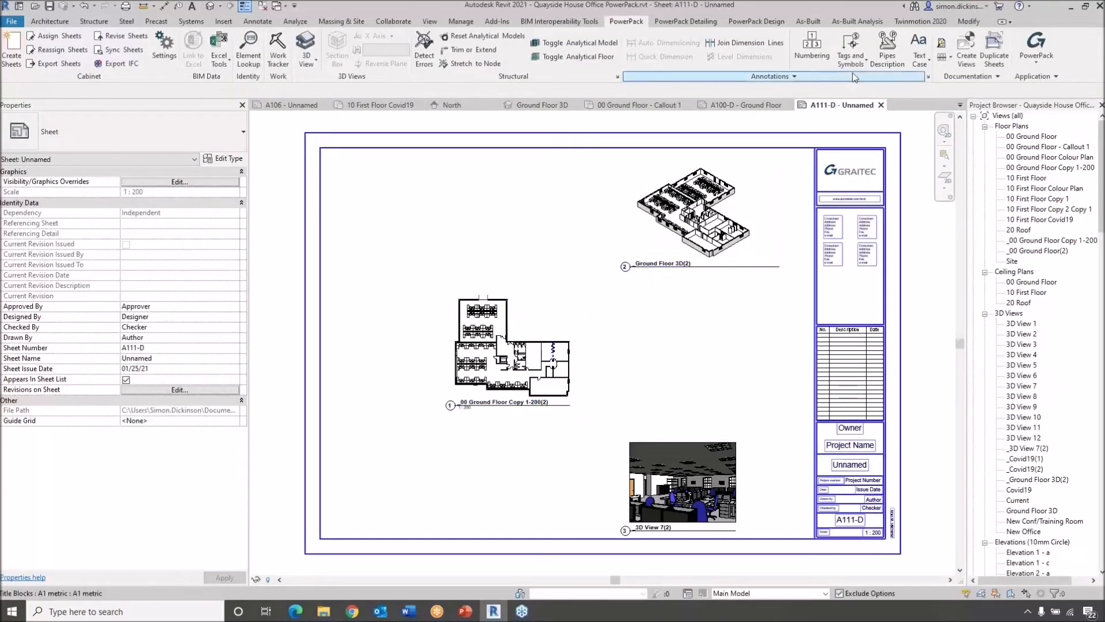
Align all three viewports vertically by right edge, using the _00 Ground Floor Copy 1-200(2) viewport as reference.
click(949, 58)
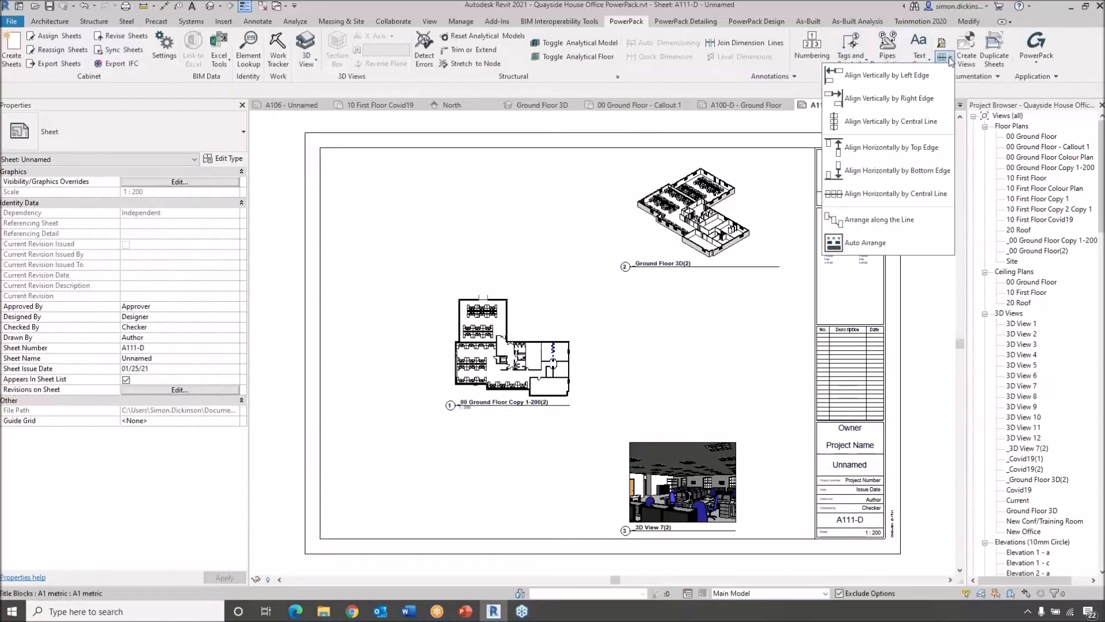
click(911, 99)
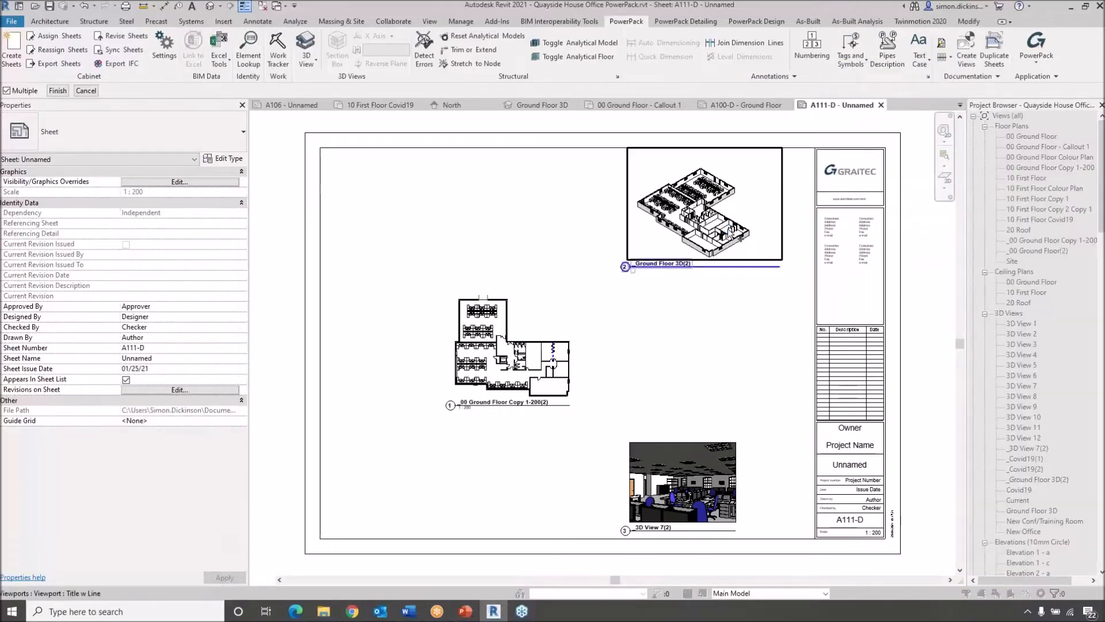
click(741, 216)
click(541, 324)
click(642, 448)
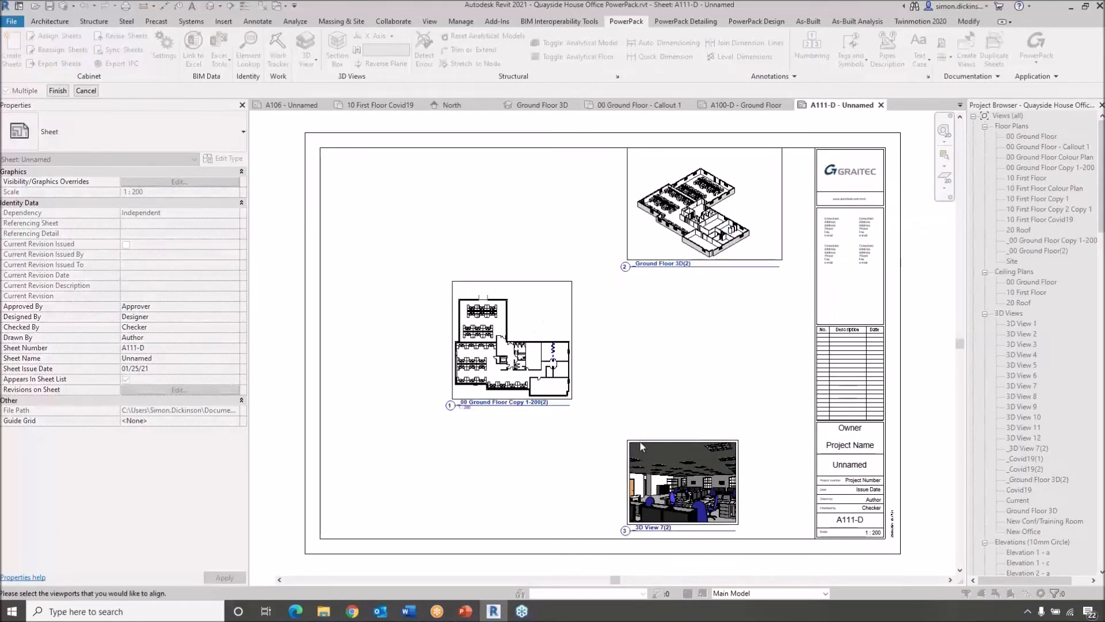
click(58, 91)
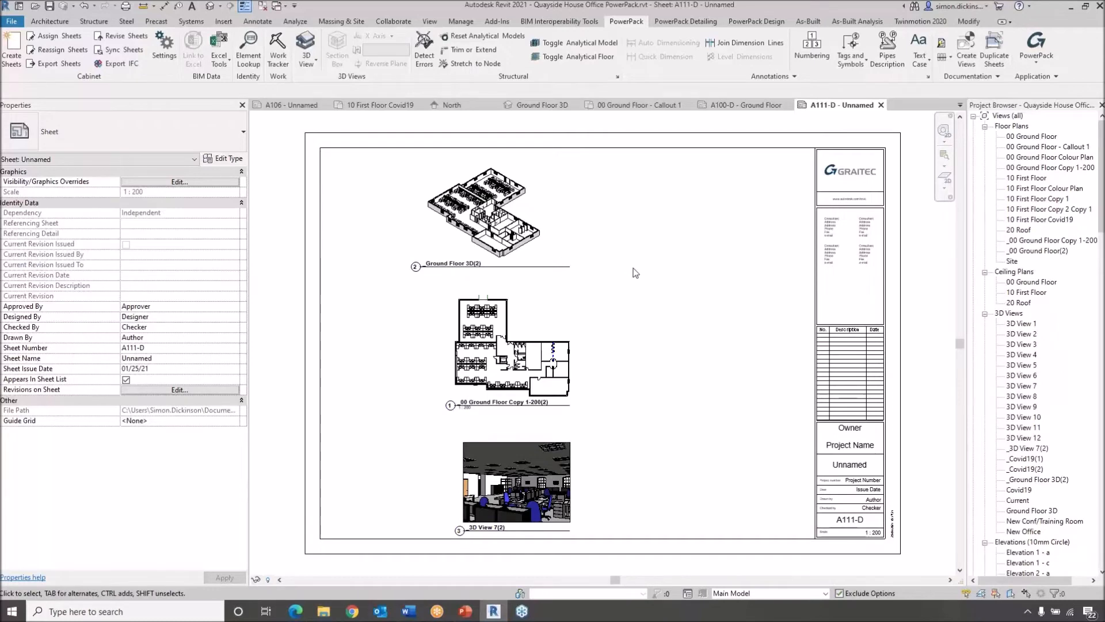
Shift the _00 Ground Floor Copy 1-200(2) viewport to the right, out of line with the viewports above and below it.
click(567, 350)
drag(512, 339, 567, 339)
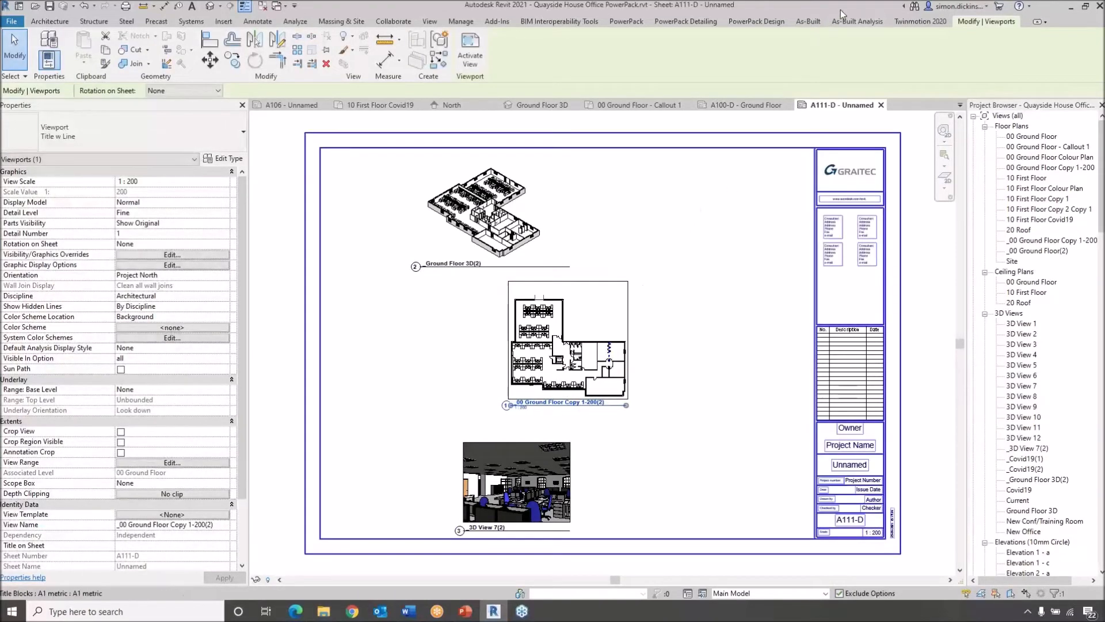
click(630, 23)
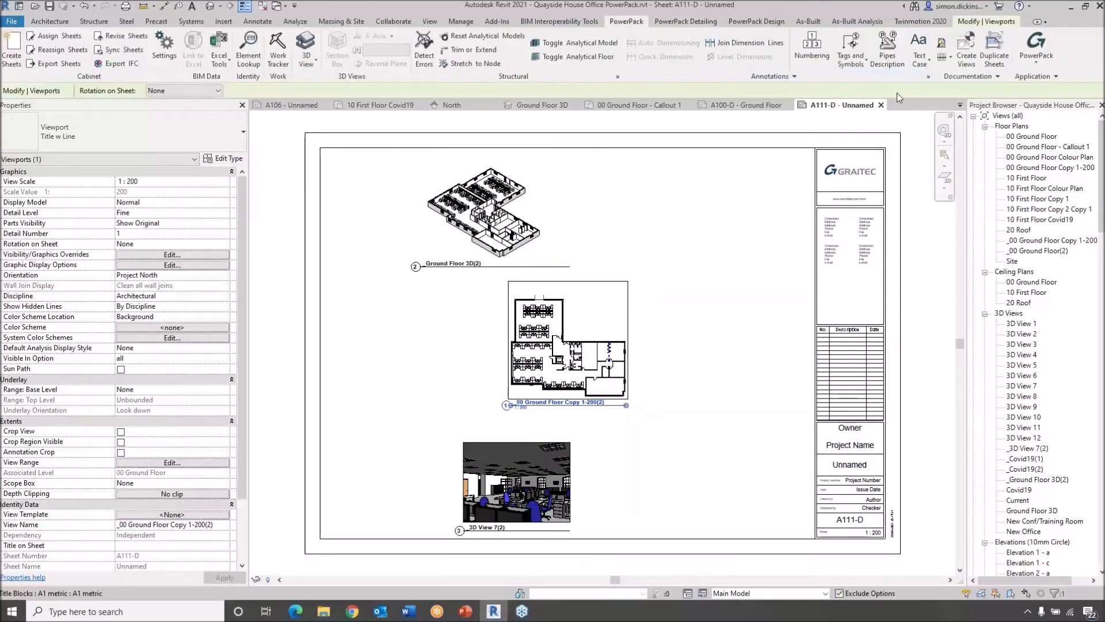
click(951, 58)
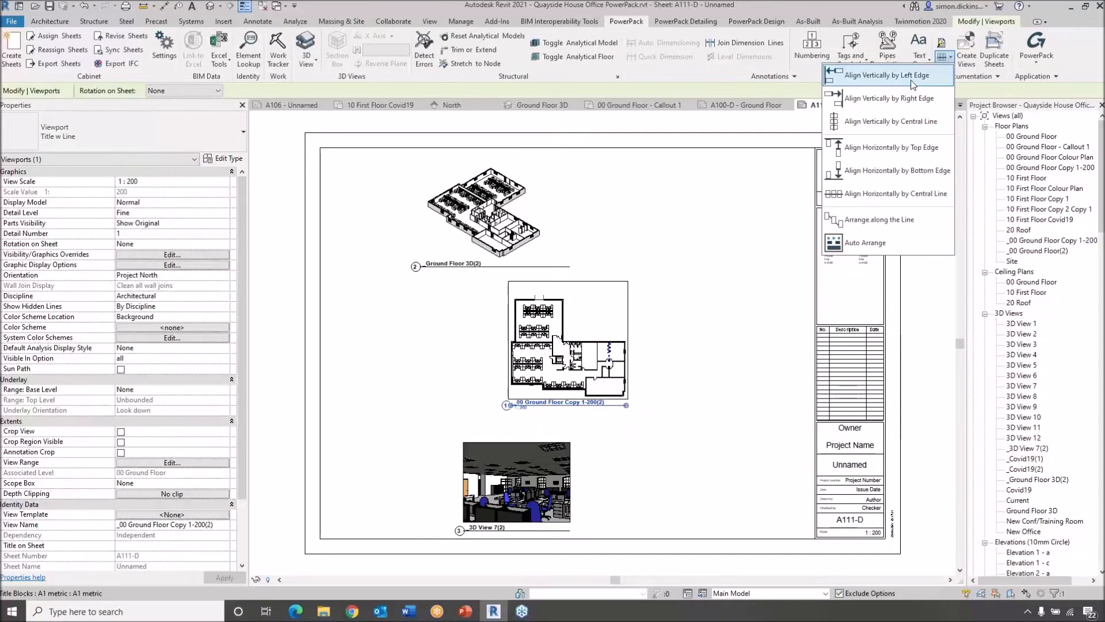
click(889, 122)
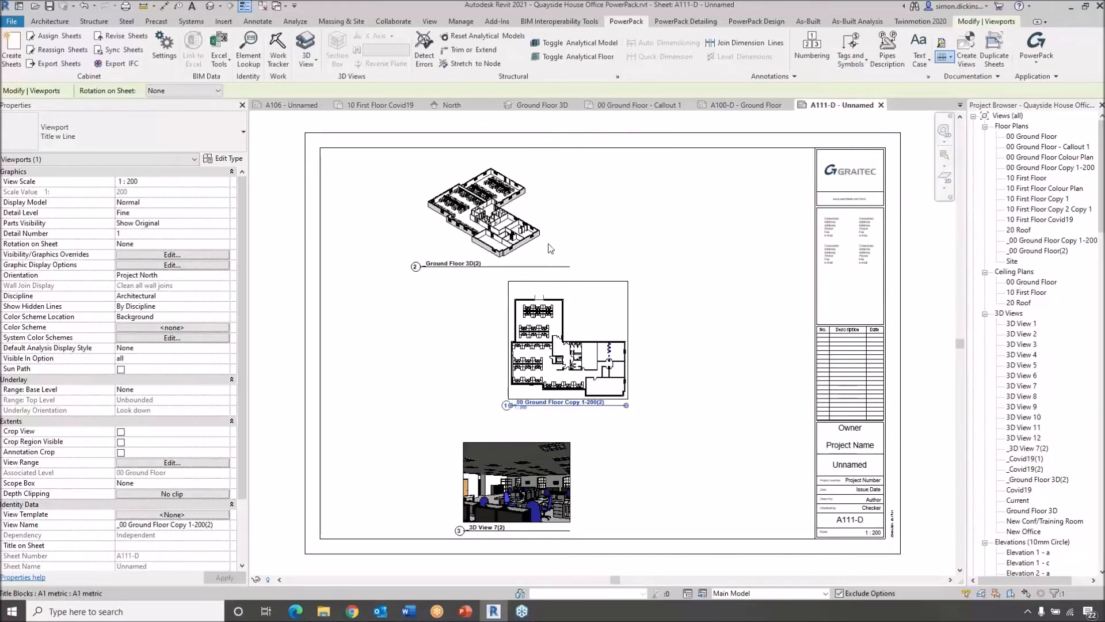
click(527, 242)
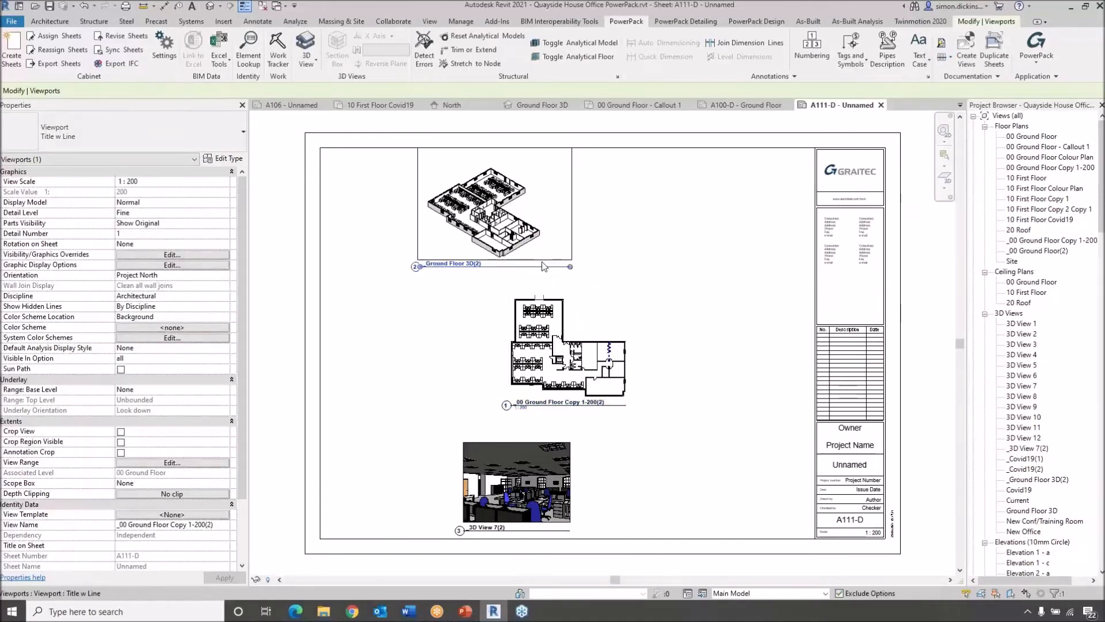
click(643, 302)
Align all three viewports vertically by central line, using the _00 Ground Floor Copy 1-200(2) viewport as reference.
drag(678, 526, 378, 182)
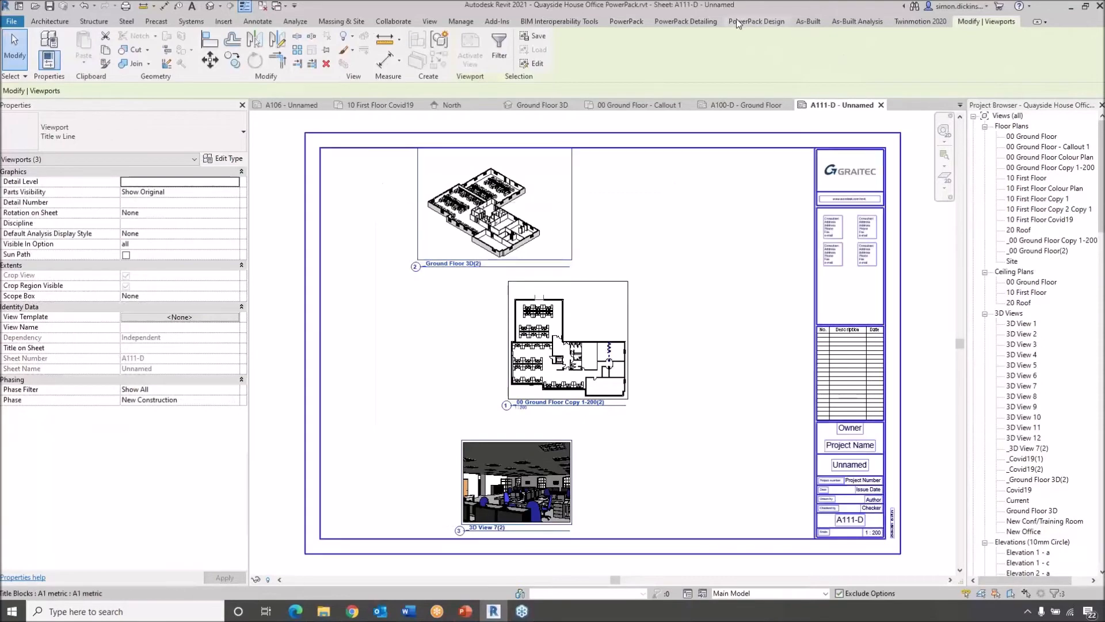
click(643, 22)
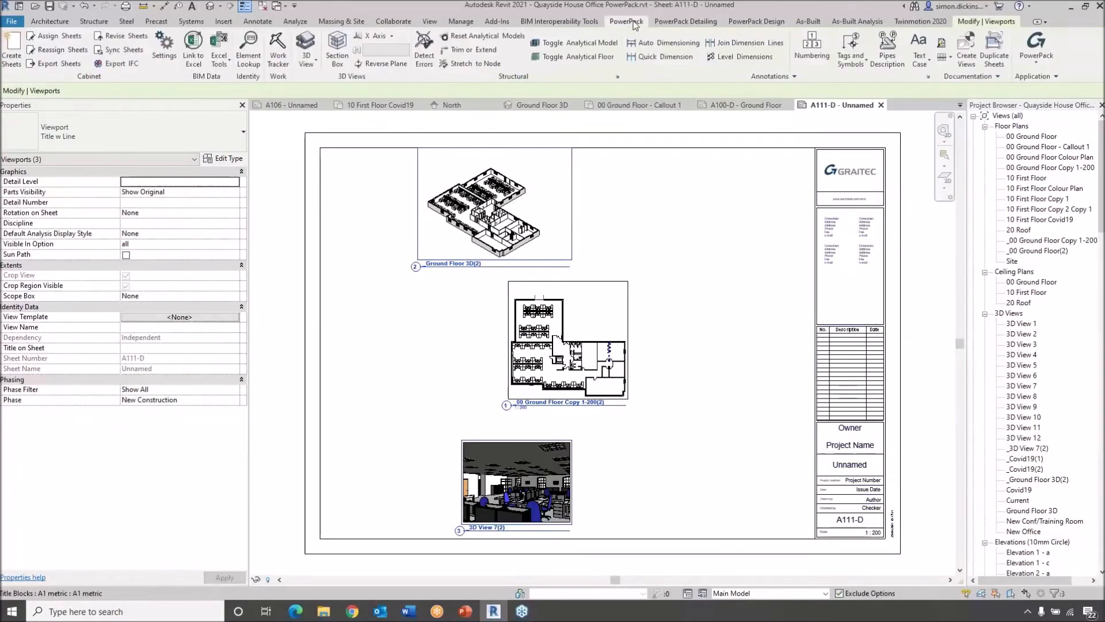
click(947, 56)
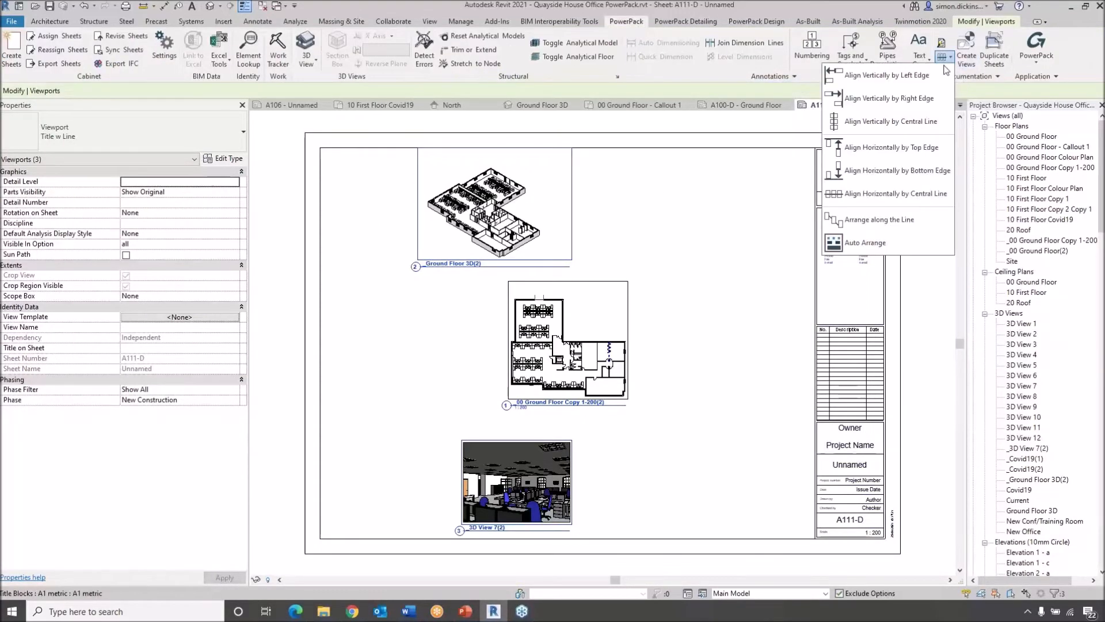
click(895, 124)
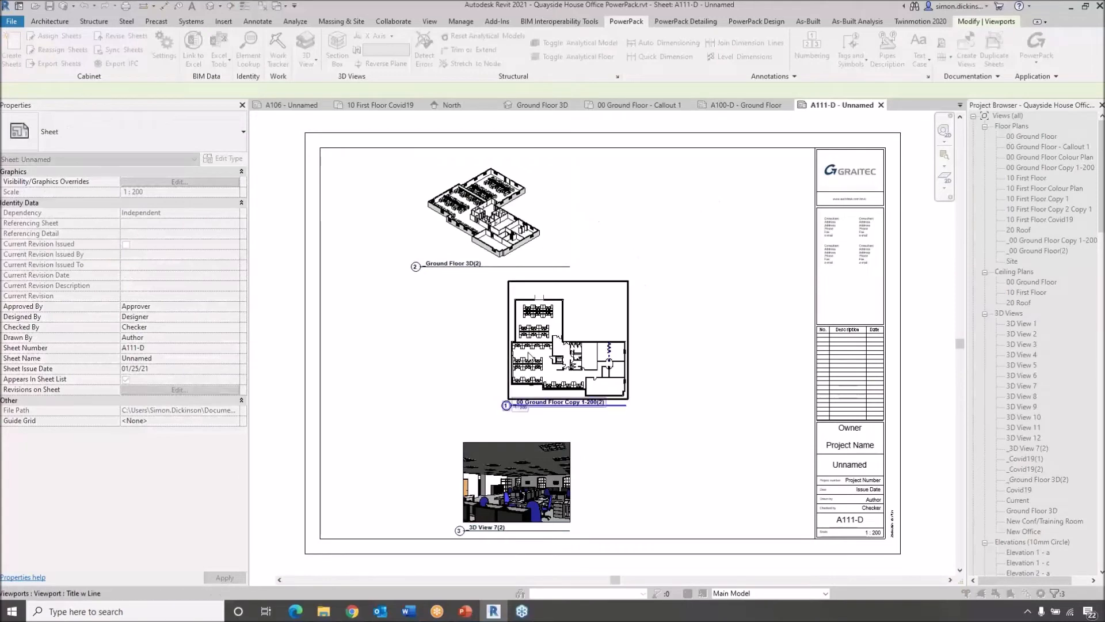
click(564, 329)
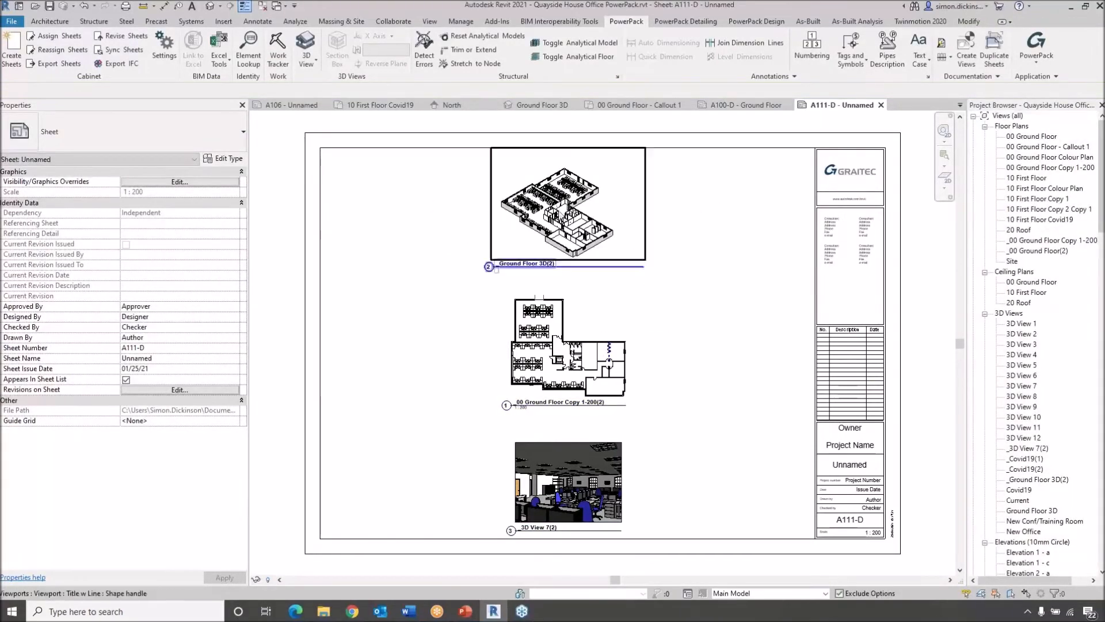
right_click(573, 534)
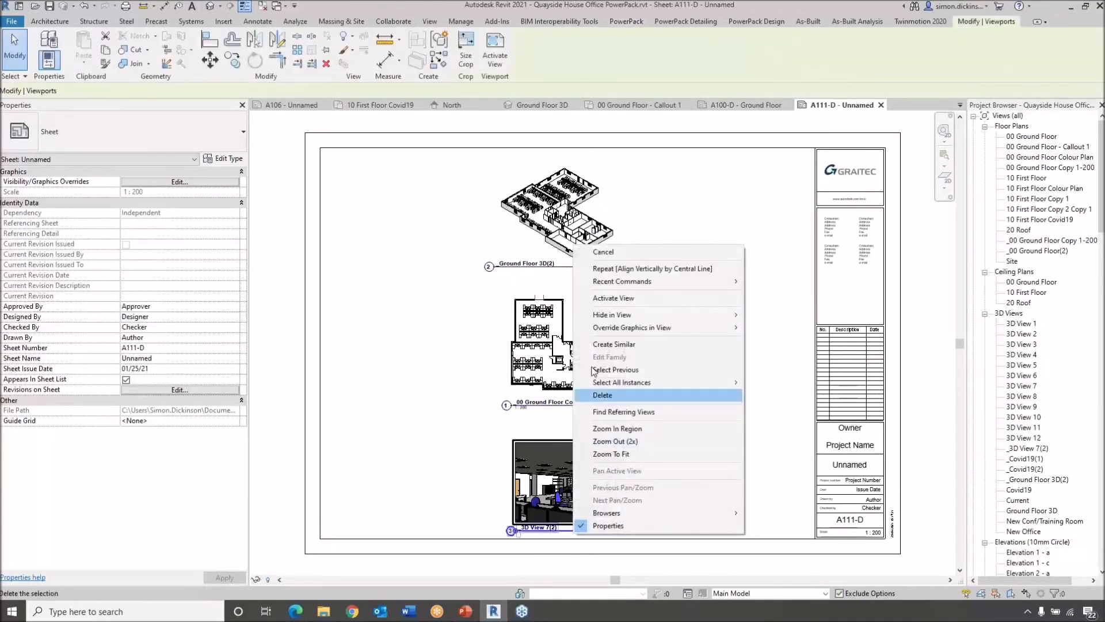
click(661, 208)
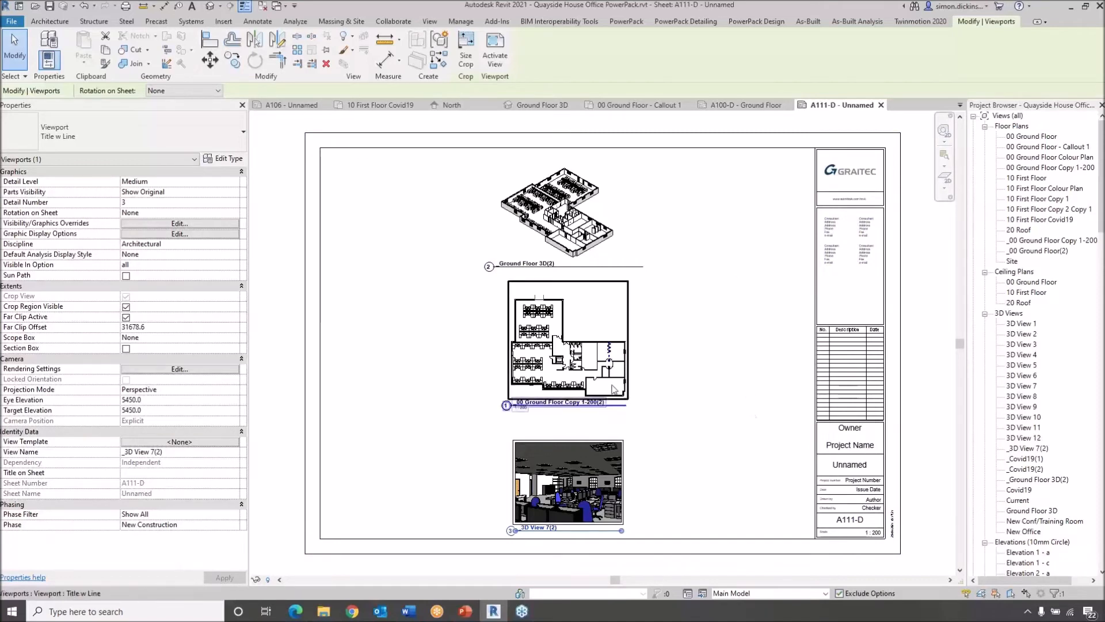
Spread the viewports out: move the _00 Ground Floor Copy 1-200(2) plan left, _Ground Floor 3D(2) right, and _3D View 7(2) slightly up and left.
drag(555, 337, 387, 334)
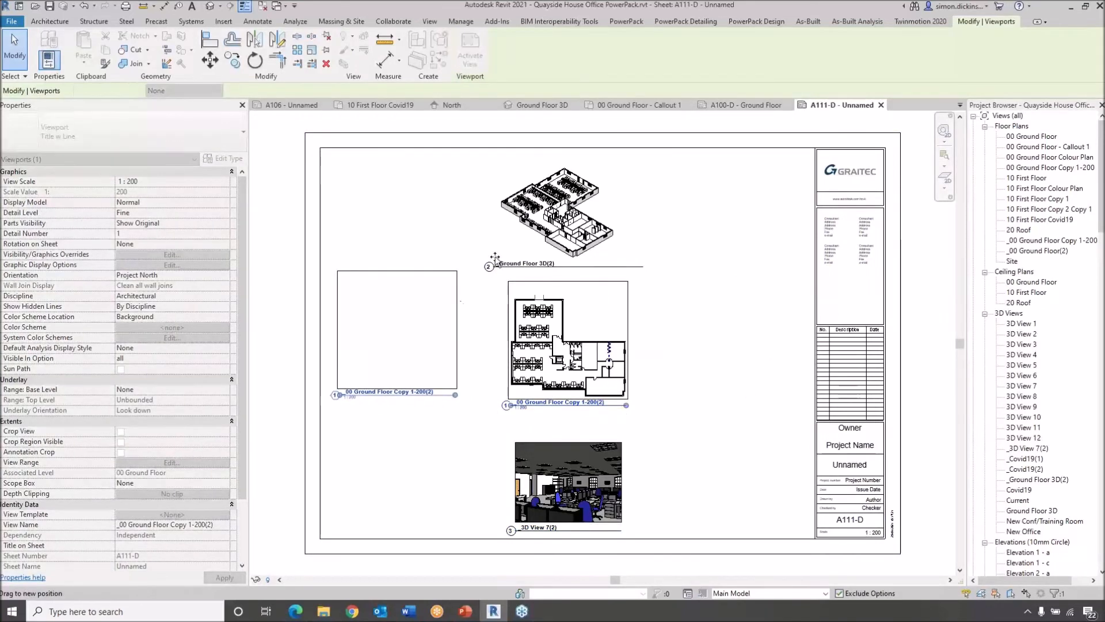
click(531, 231)
drag(531, 231, 697, 257)
click(575, 446)
drag(576, 446, 552, 422)
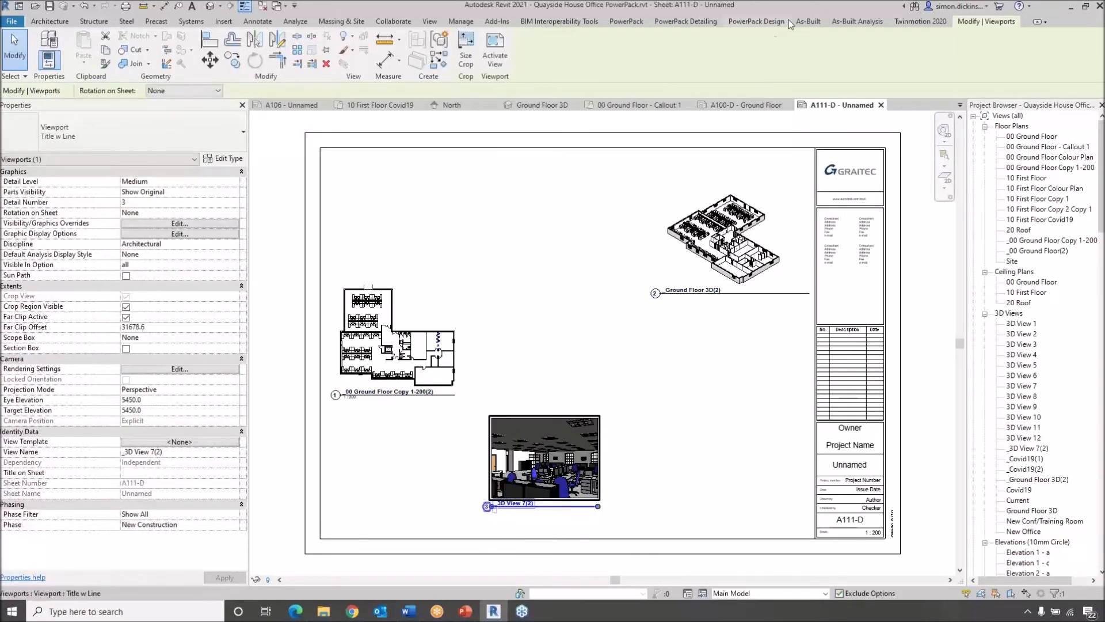
click(625, 24)
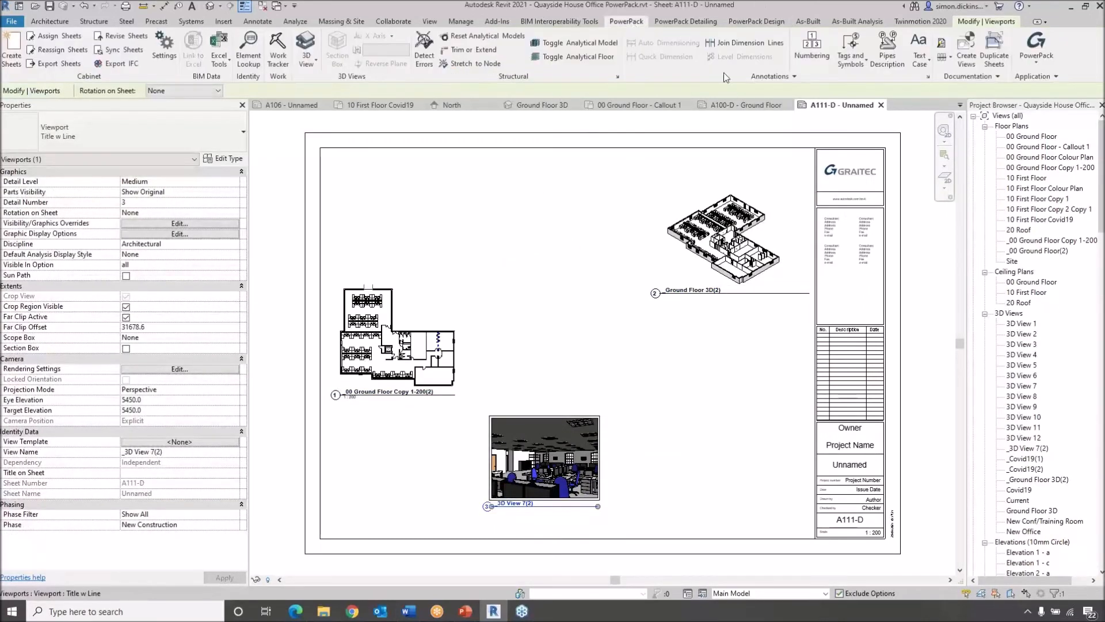
click(949, 59)
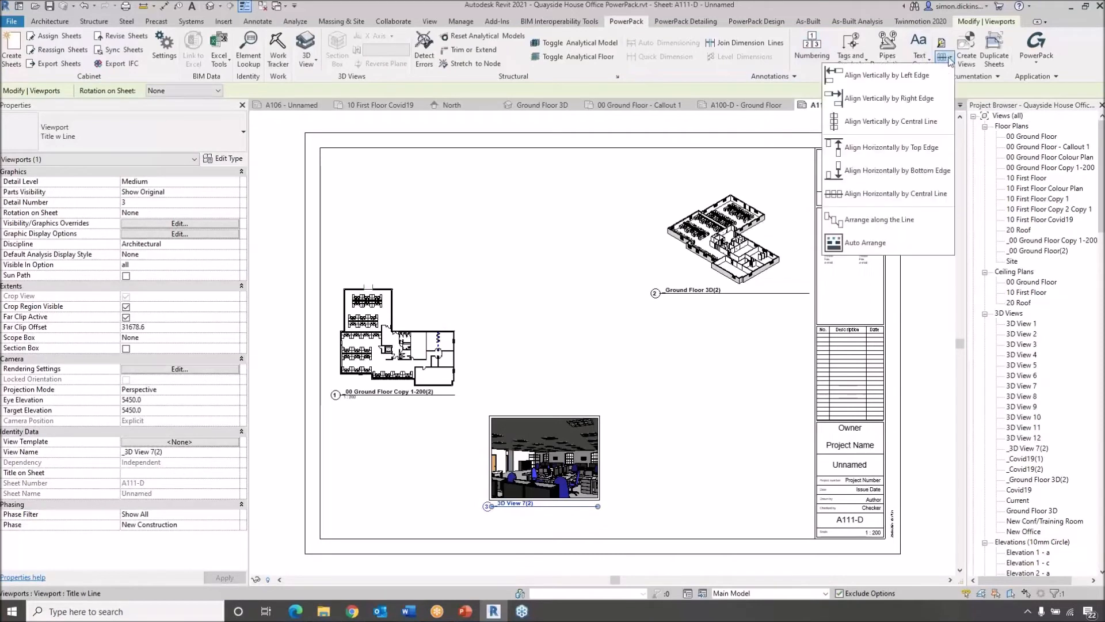
click(872, 149)
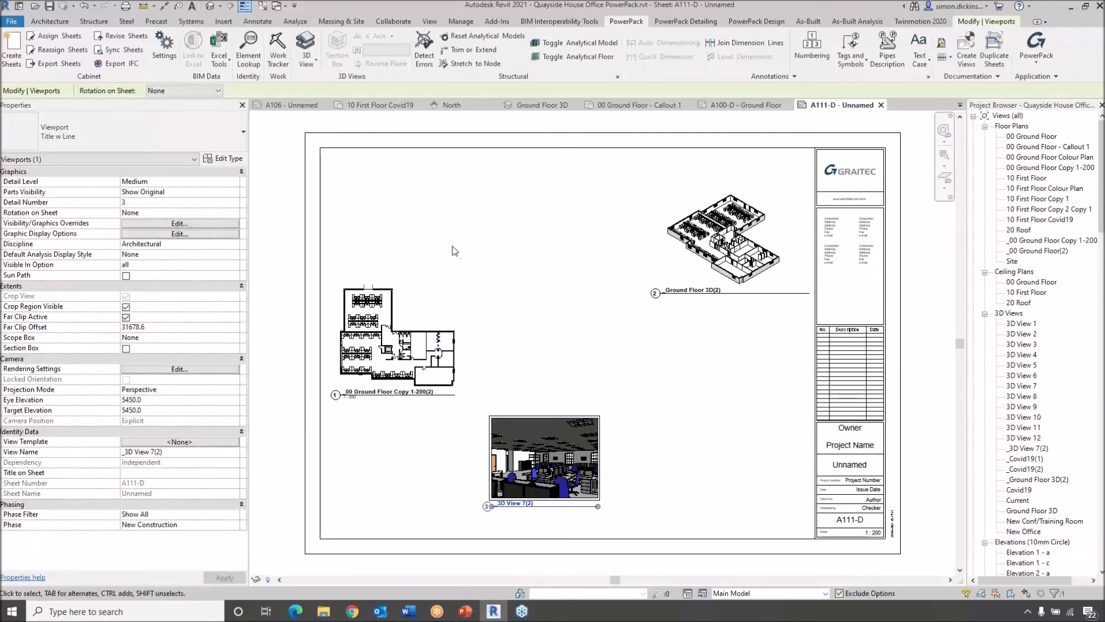
Align all three viewports horizontally by top edge, using the _Ground Floor 3D(2) viewport as reference, and deselect everything.
click(444, 314)
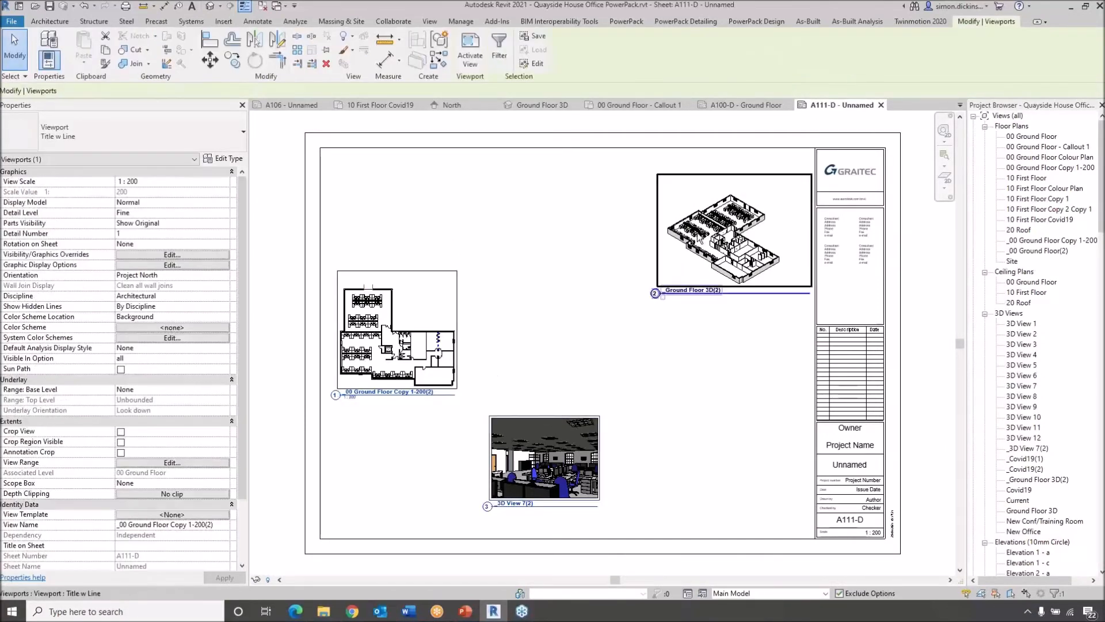
key(s)
key(a)
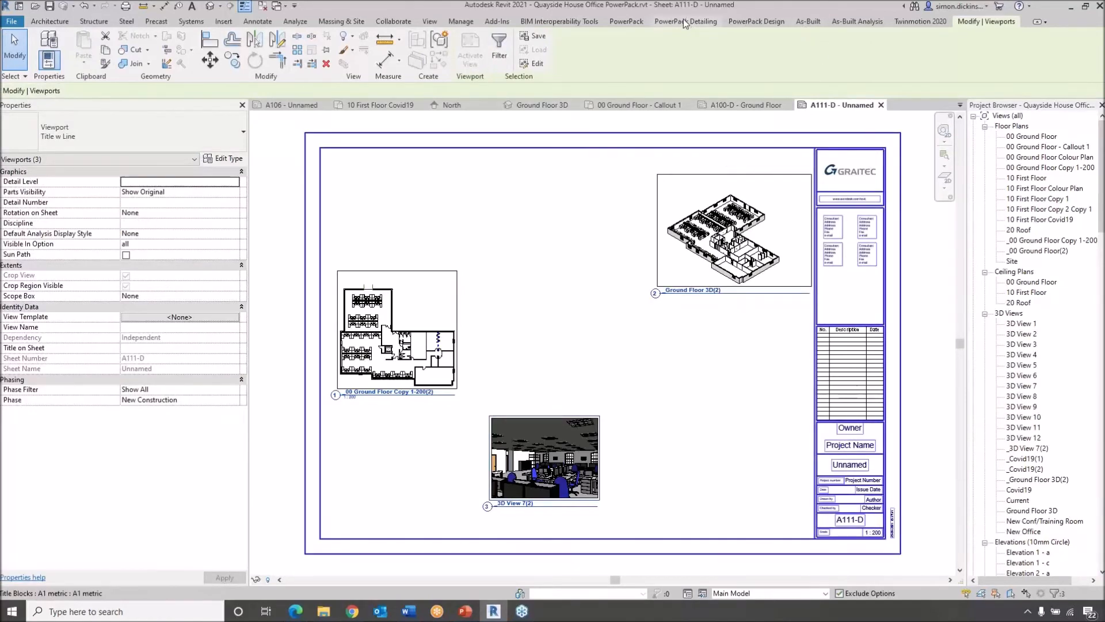
click(624, 21)
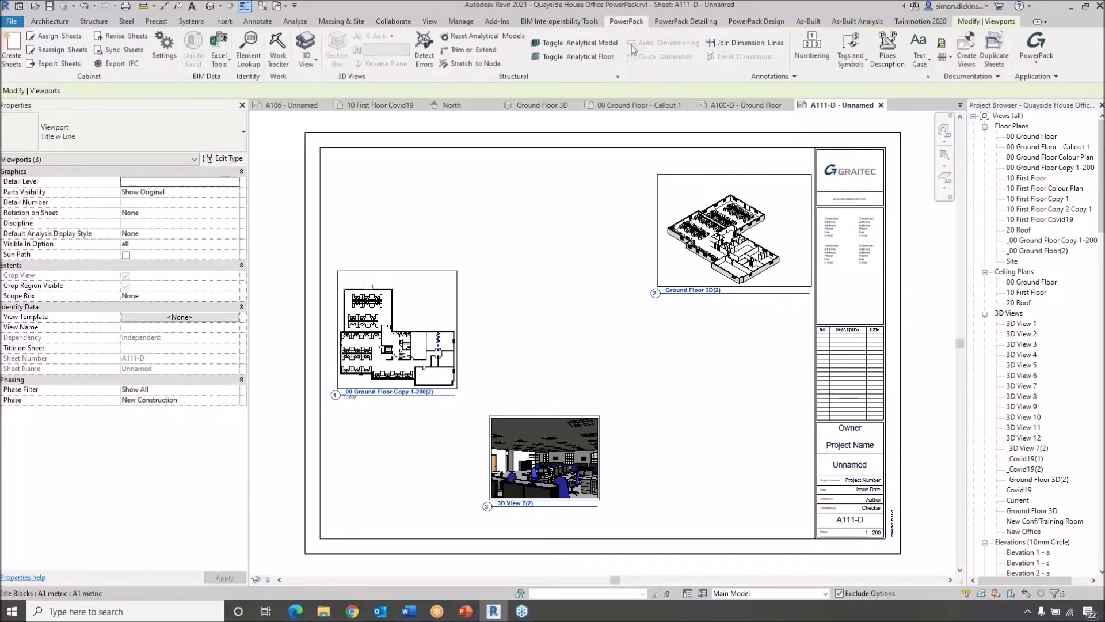
click(953, 58)
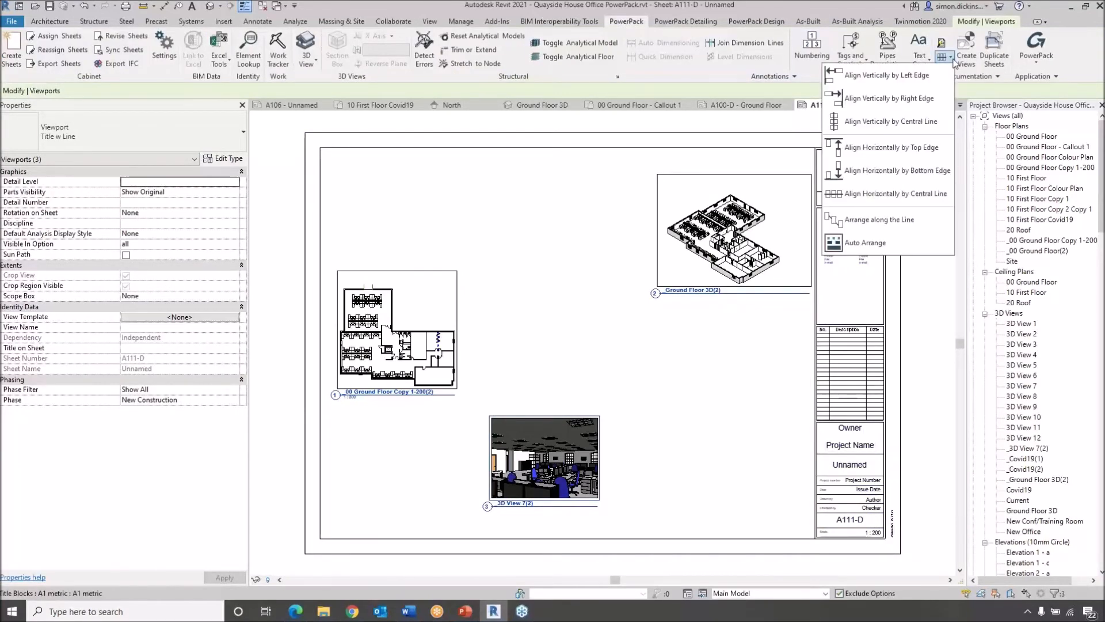
click(892, 148)
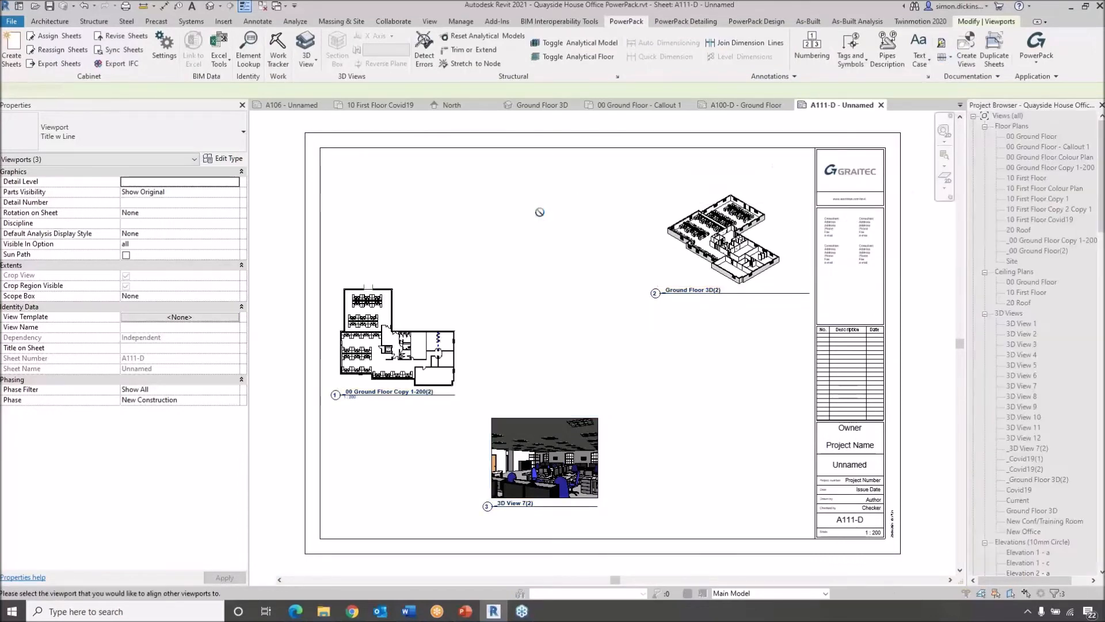
click(541, 217)
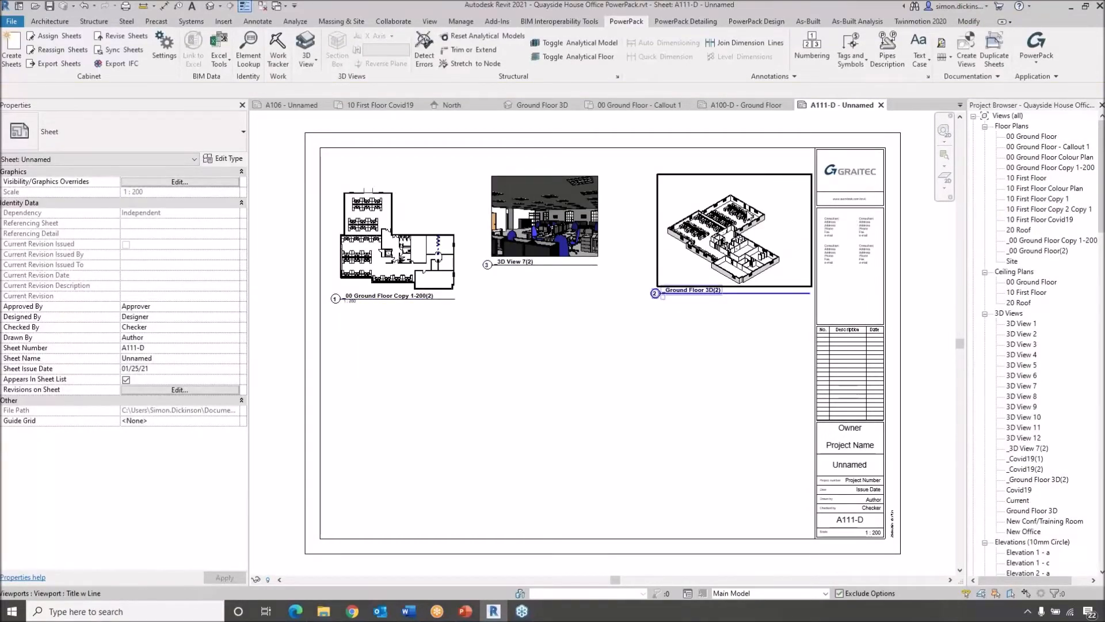
click(662, 295)
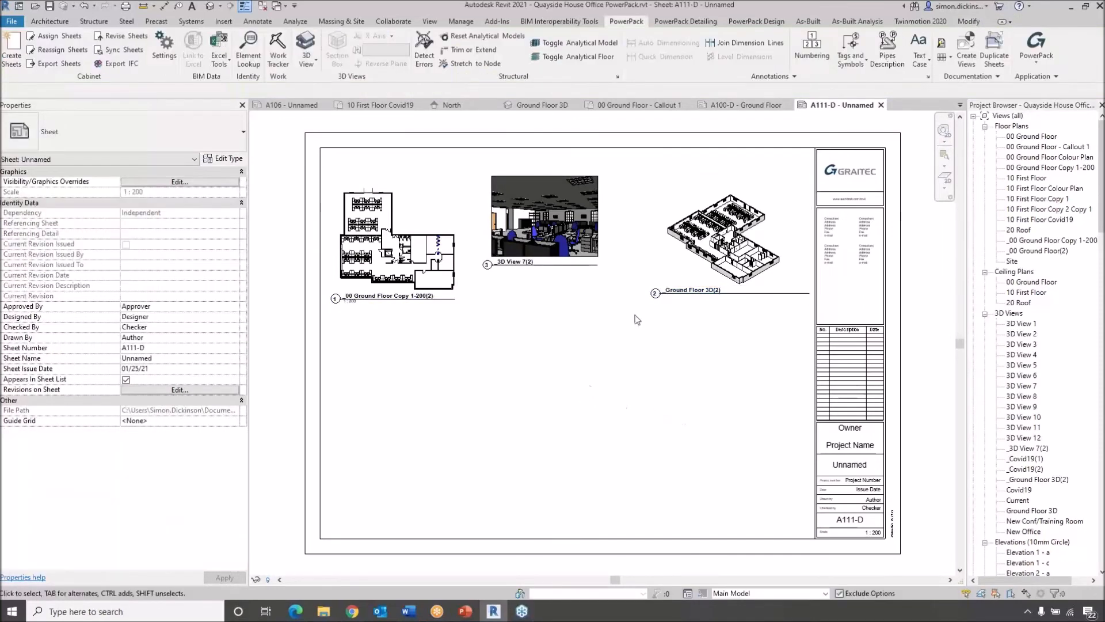
Move the _3D View 7(2) viewport down into the empty lower middle area of the sheet.
click(409, 229)
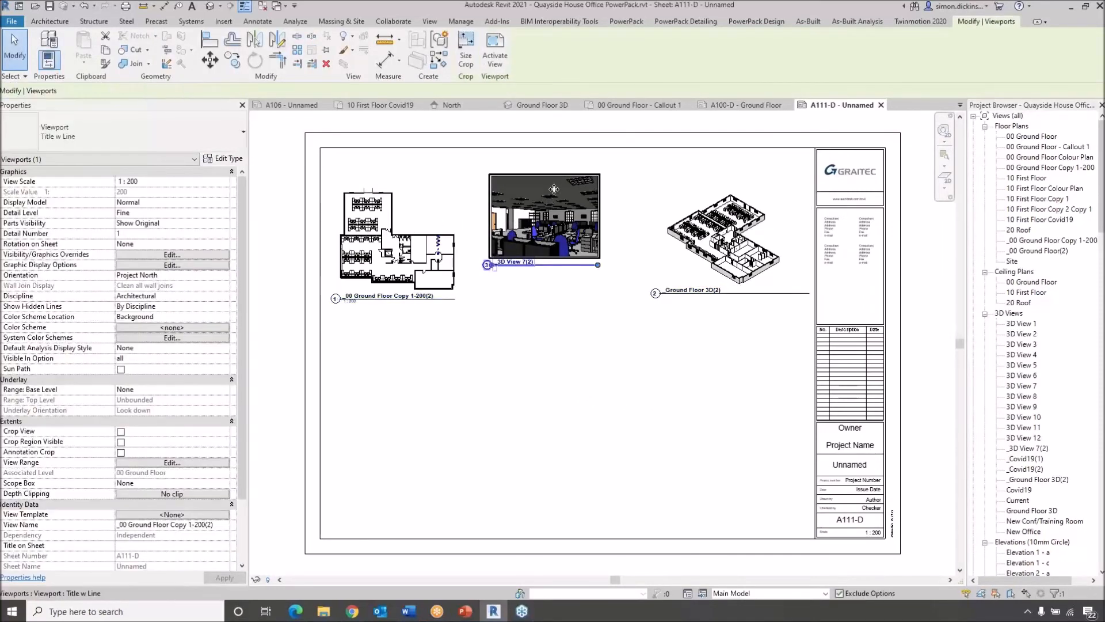
click(557, 210)
drag(555, 192, 562, 392)
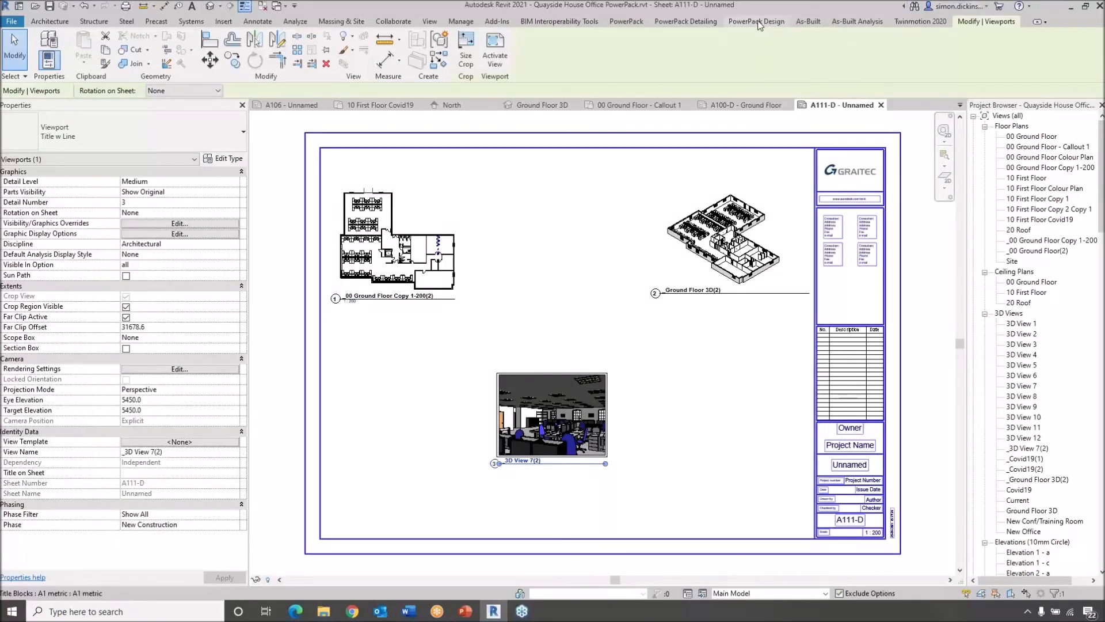
Draw a diagonal detail line about 520 mm long at about 41°, running down from the ground floor plan past the _3D View 7(2) viewport.
click(626, 21)
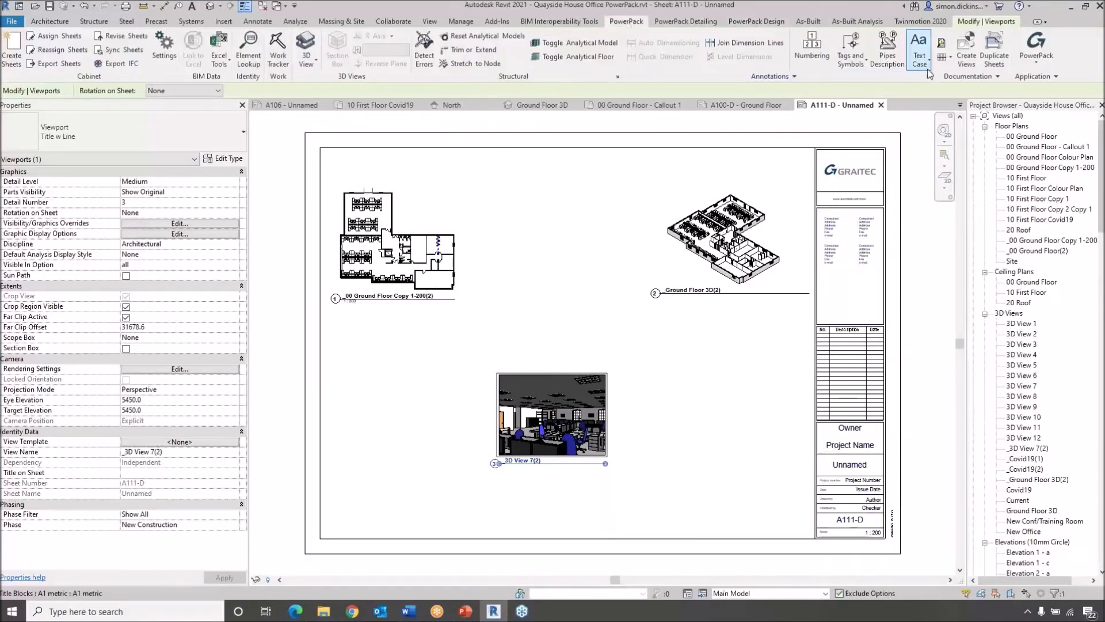
click(944, 57)
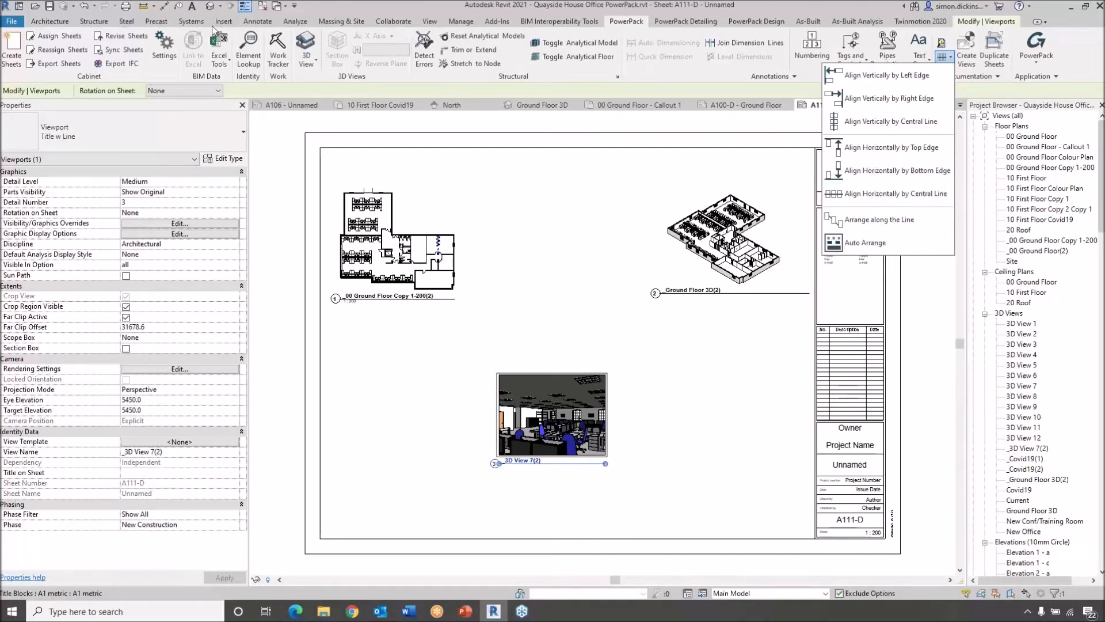
click(257, 21)
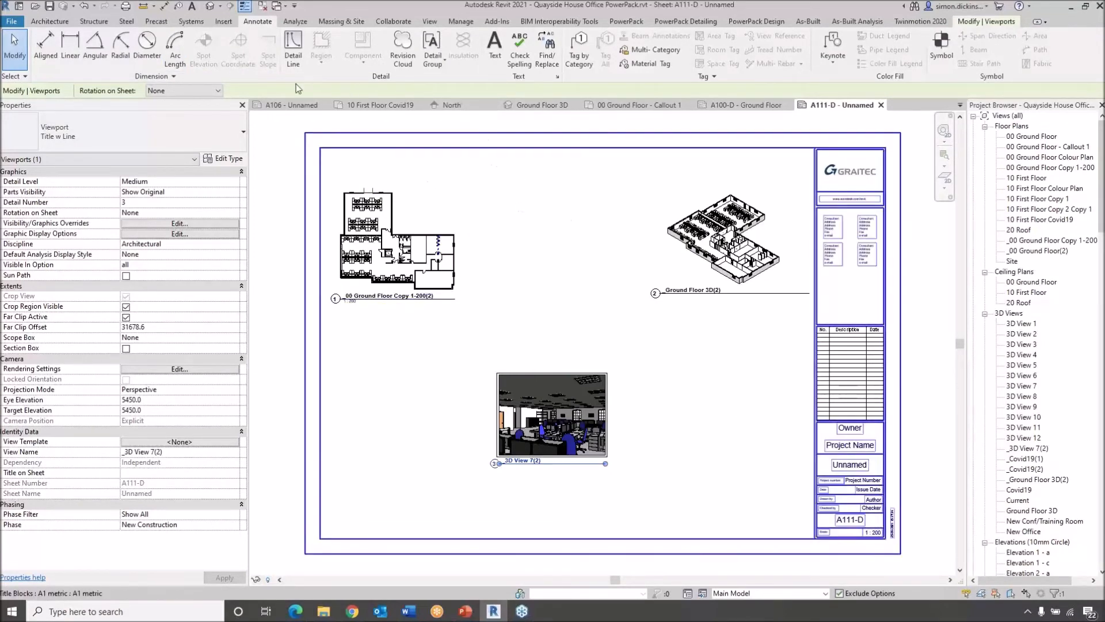
click(303, 52)
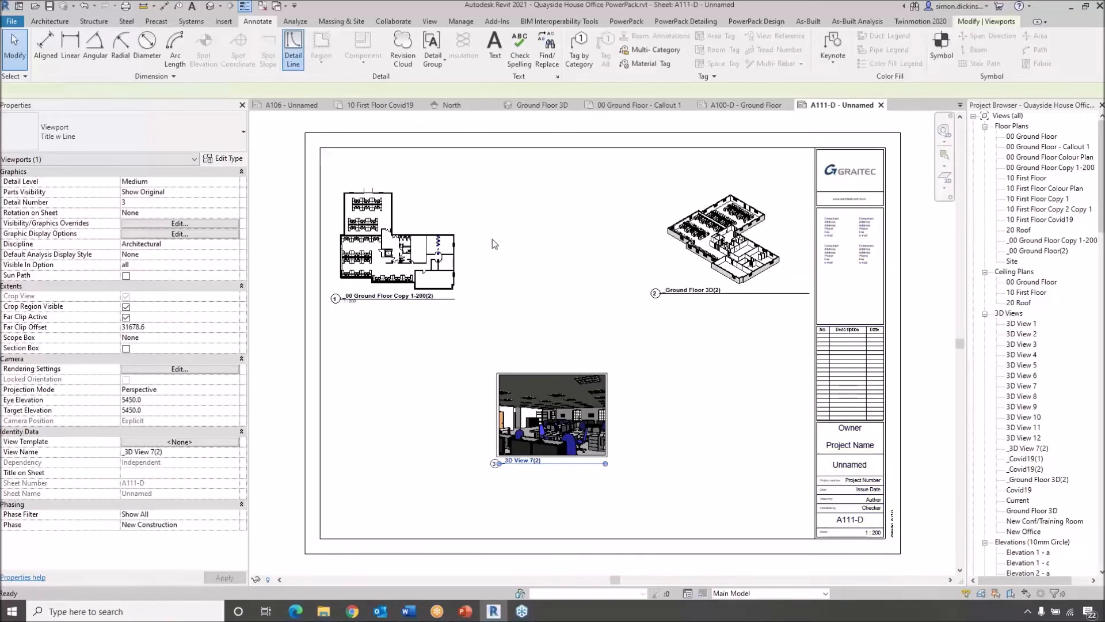
click(437, 218)
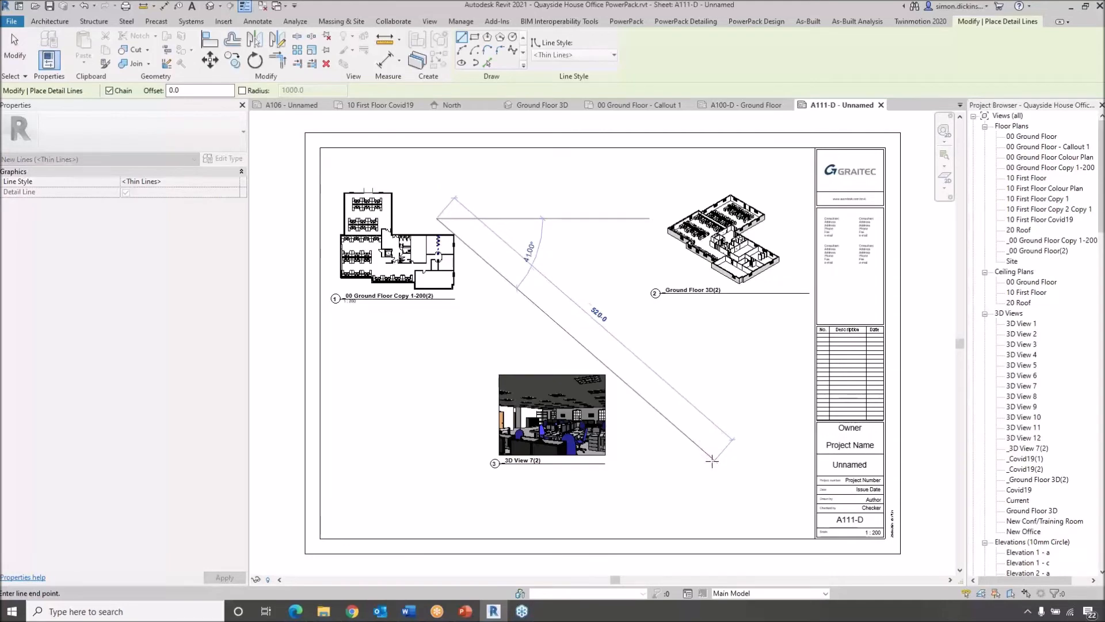
click(713, 459)
key(Escape)
key(Escape)
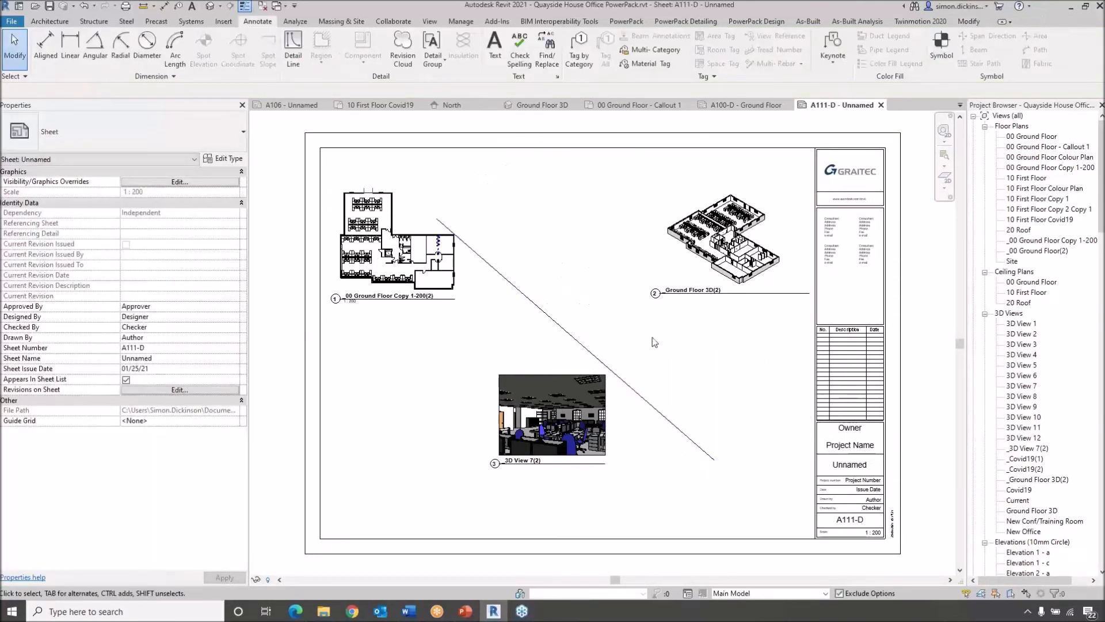
click(384, 283)
ctrl+click(690, 253)
ctrl+click(609, 374)
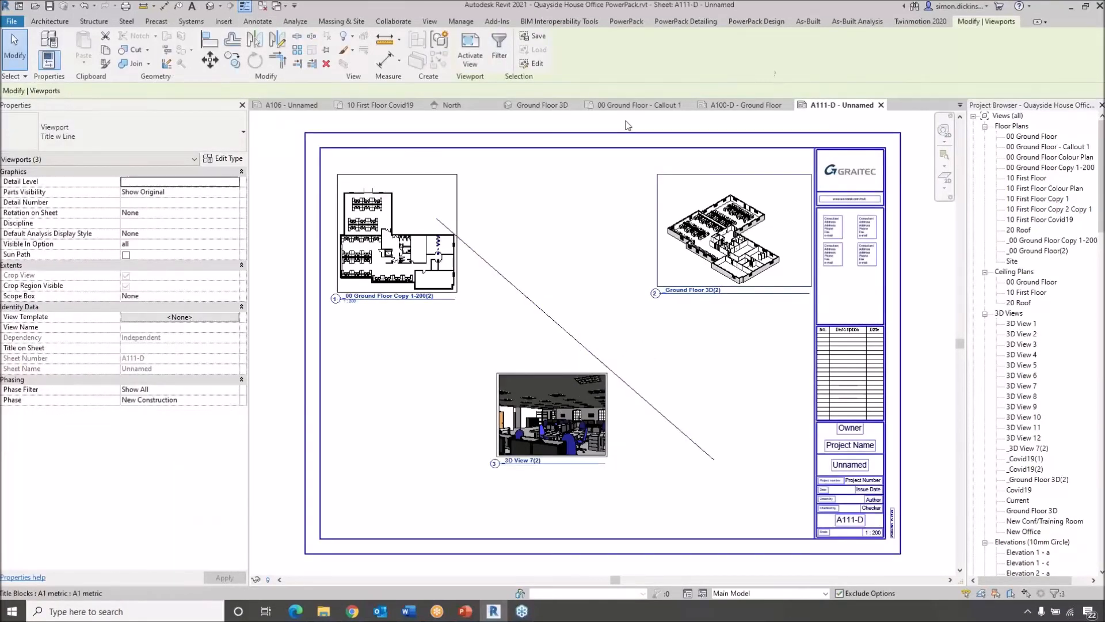
click(611, 186)
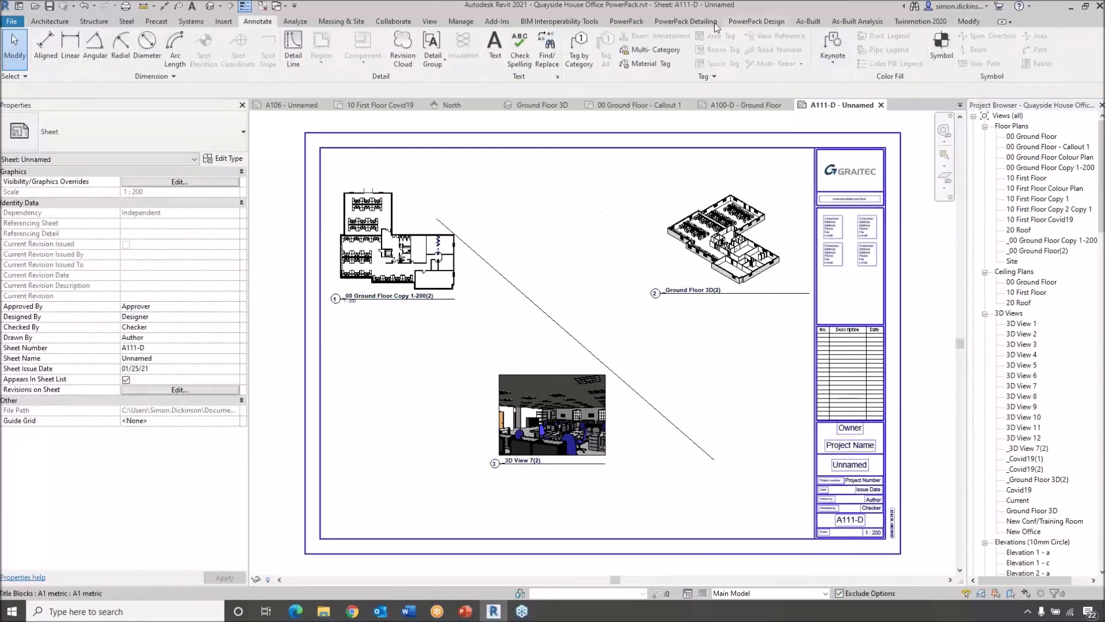
Arrange all three viewports along the diagonal detail line with Arrange along the Line.
click(626, 21)
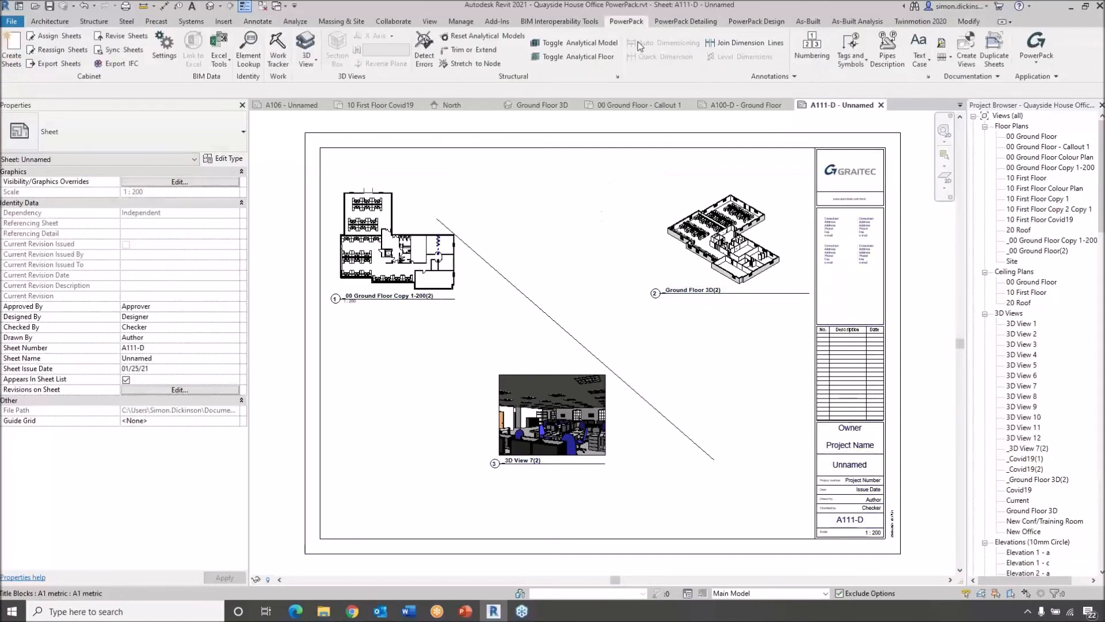
click(950, 58)
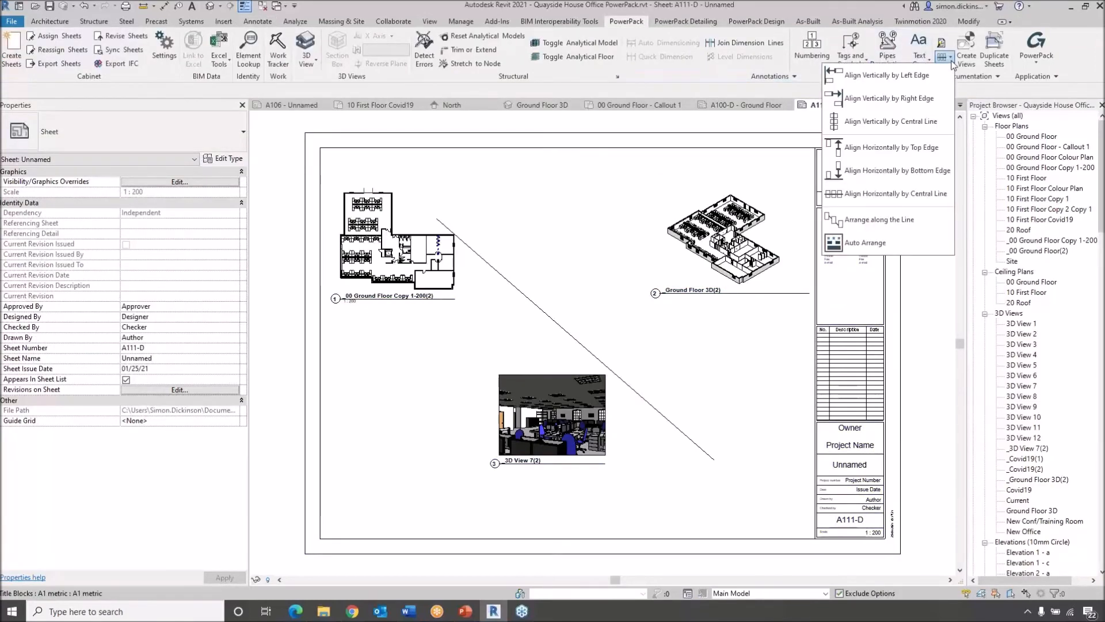
click(873, 222)
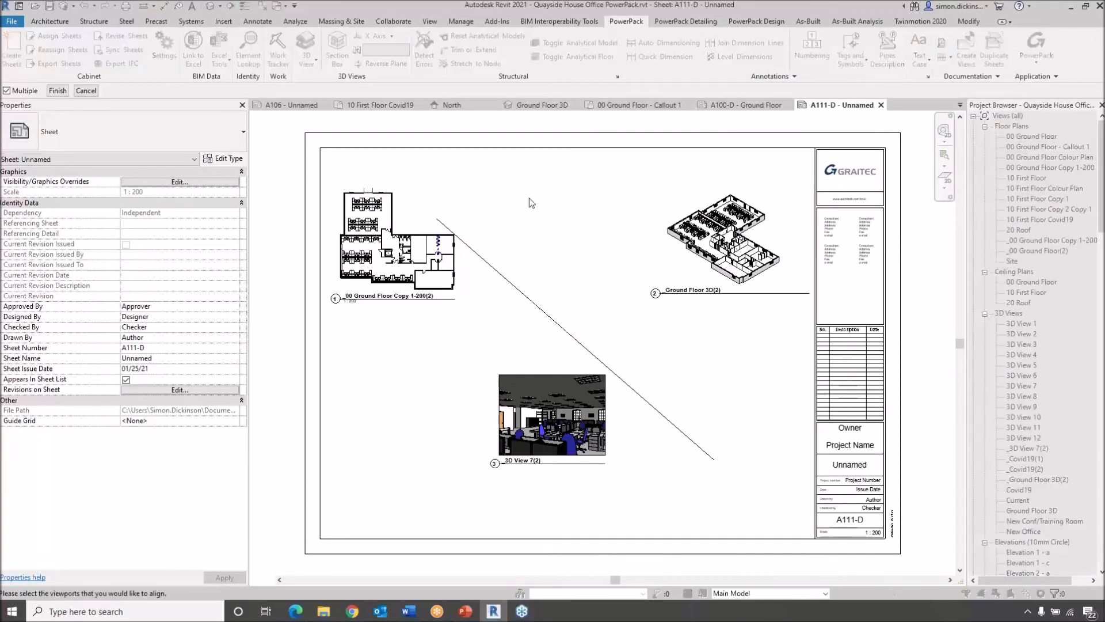
click(432, 269)
click(518, 377)
click(699, 249)
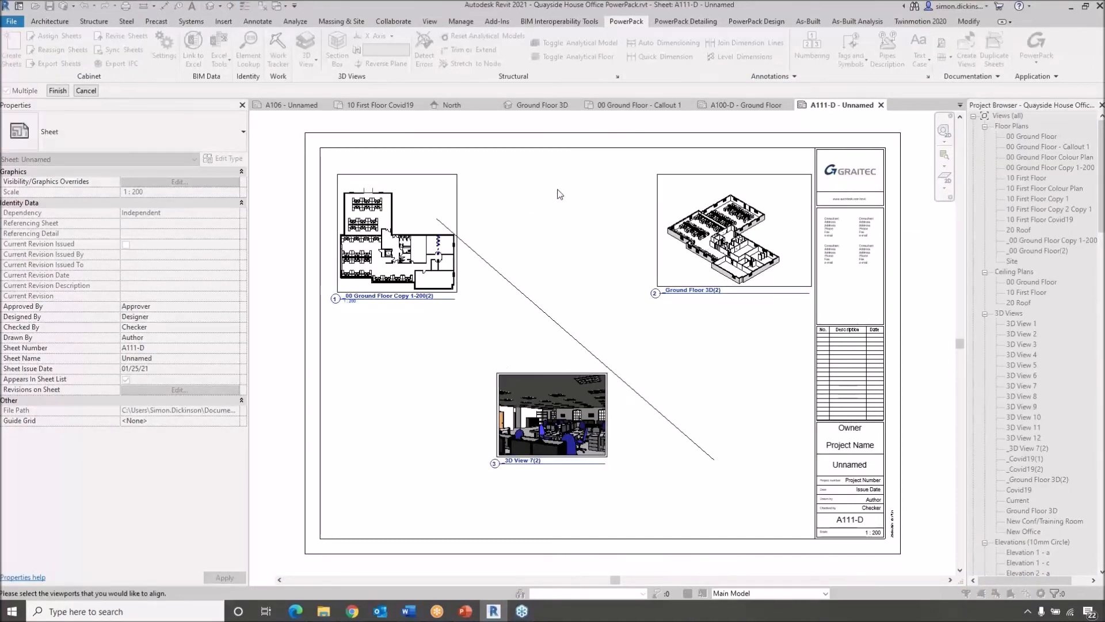
click(57, 91)
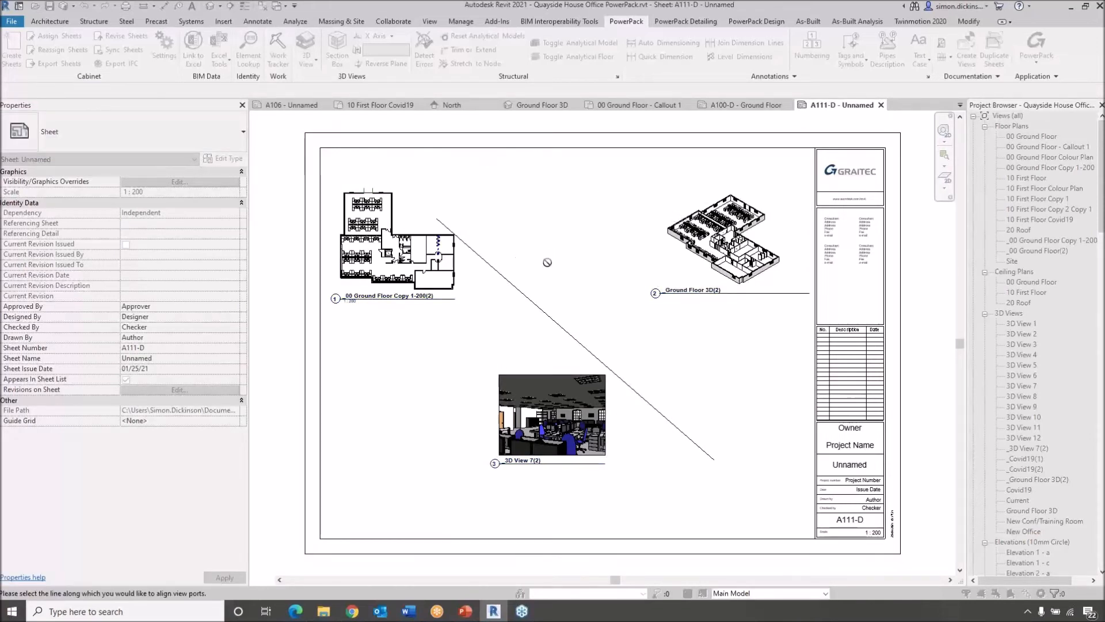
click(547, 317)
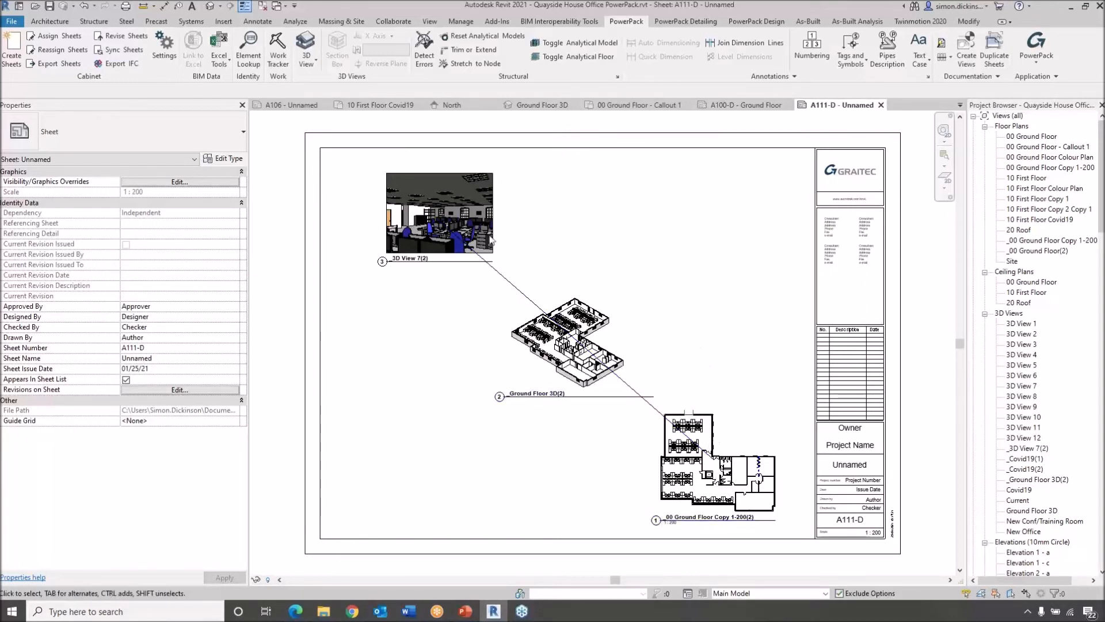
Delete the diagonal detail line that runs through the viewports on the sheet.
click(512, 286)
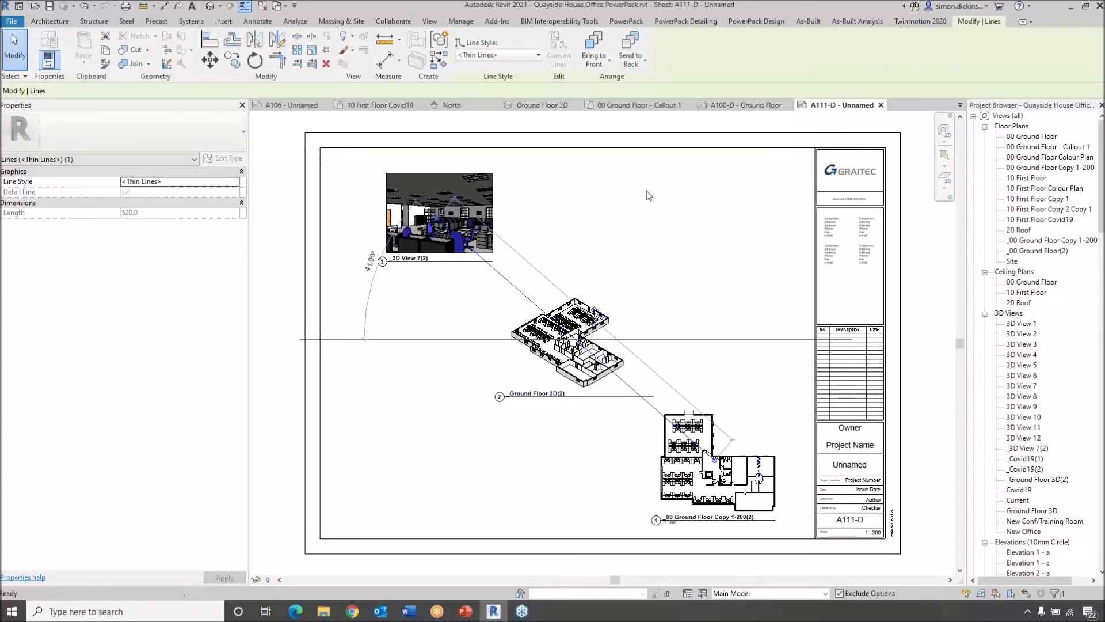
key(Escape)
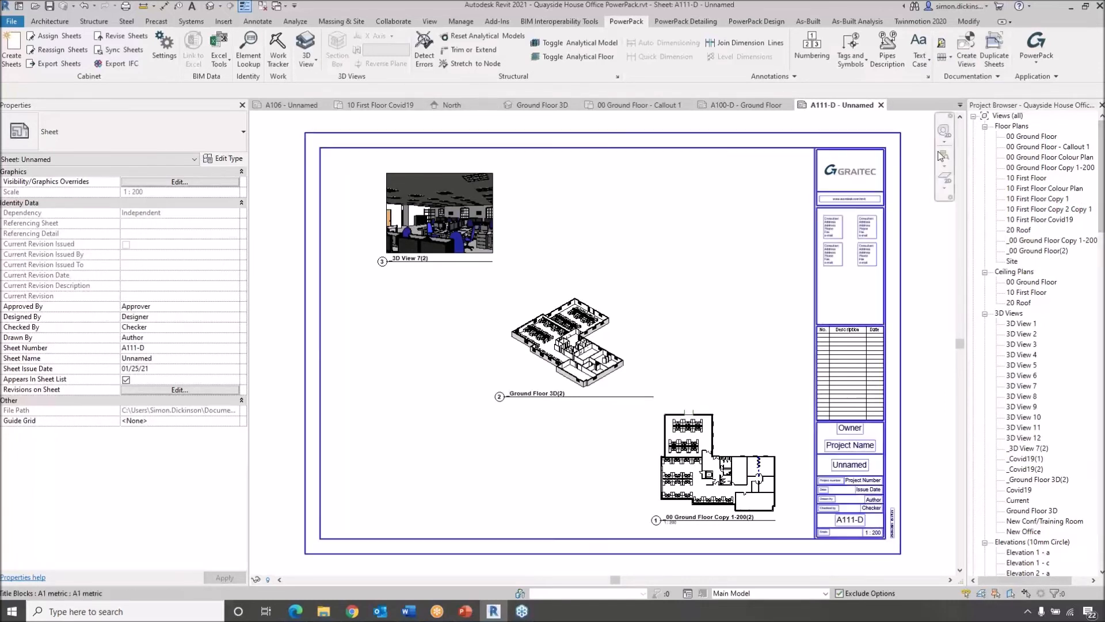
Open the South elevation from the 12mm circle elevations.
scroll(1010, 524, down, 4)
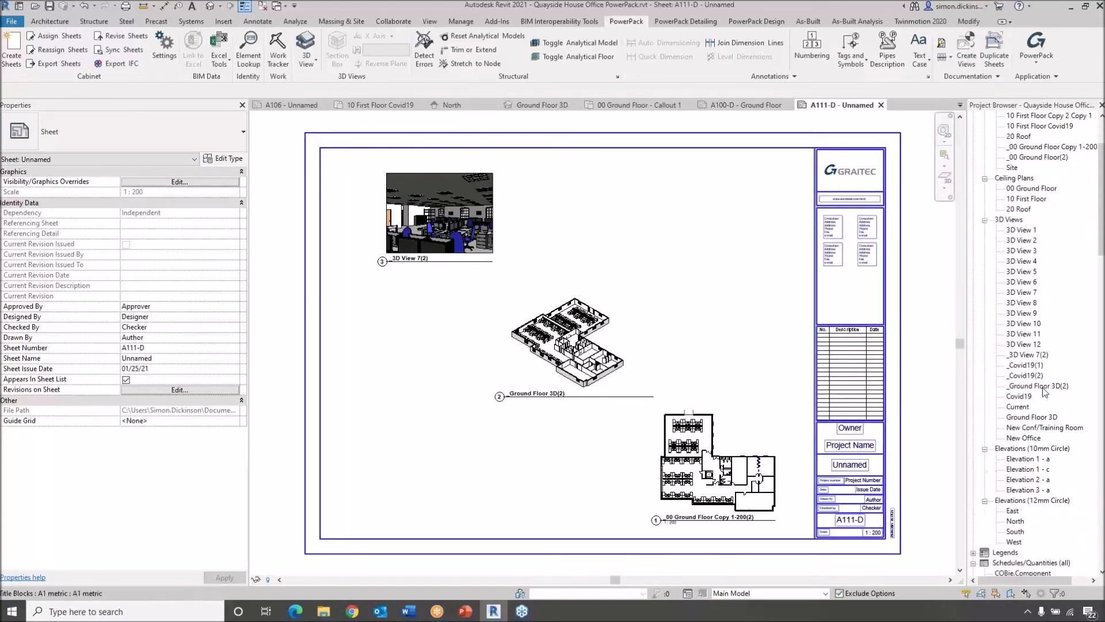
click(1015, 501)
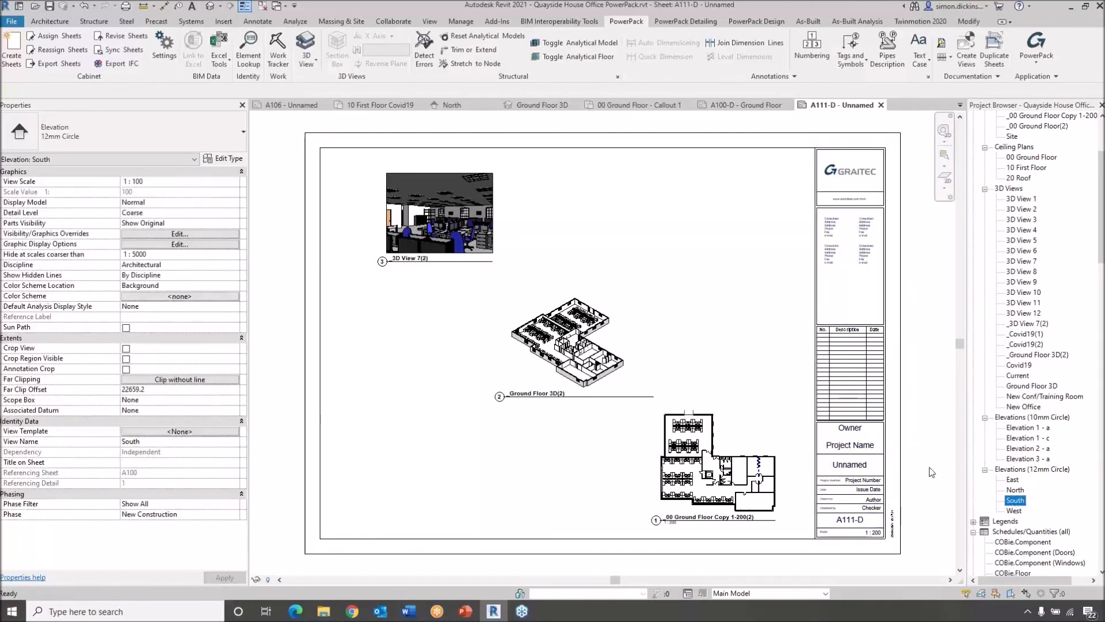
double_click(1013, 501)
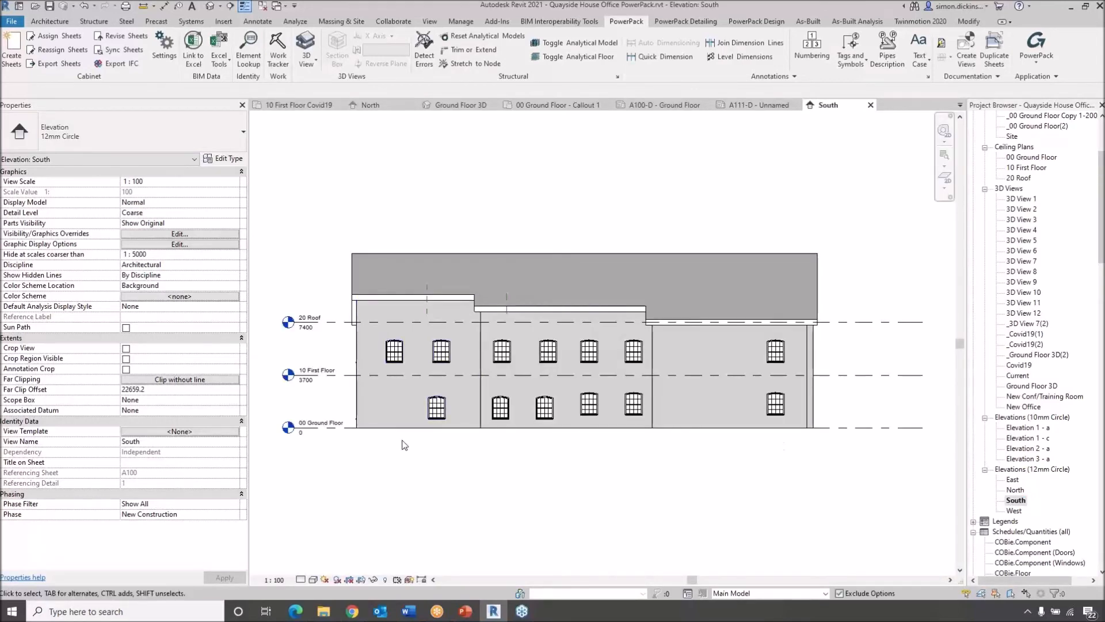
Examine the plan view types offered when placing a new level, without placing one.
click(328, 322)
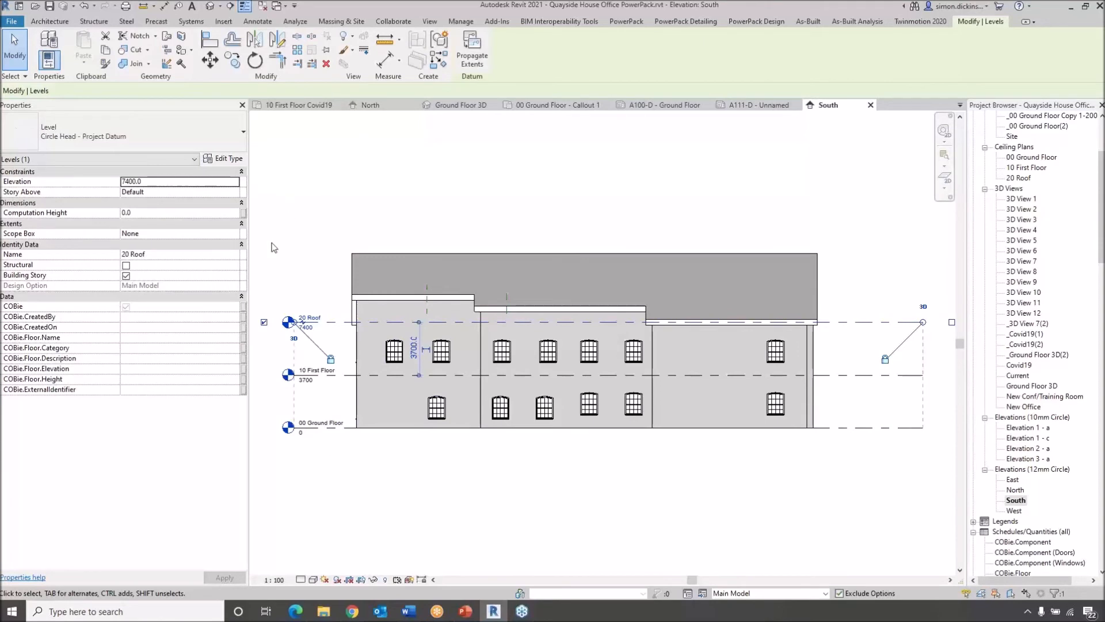
click(429, 22)
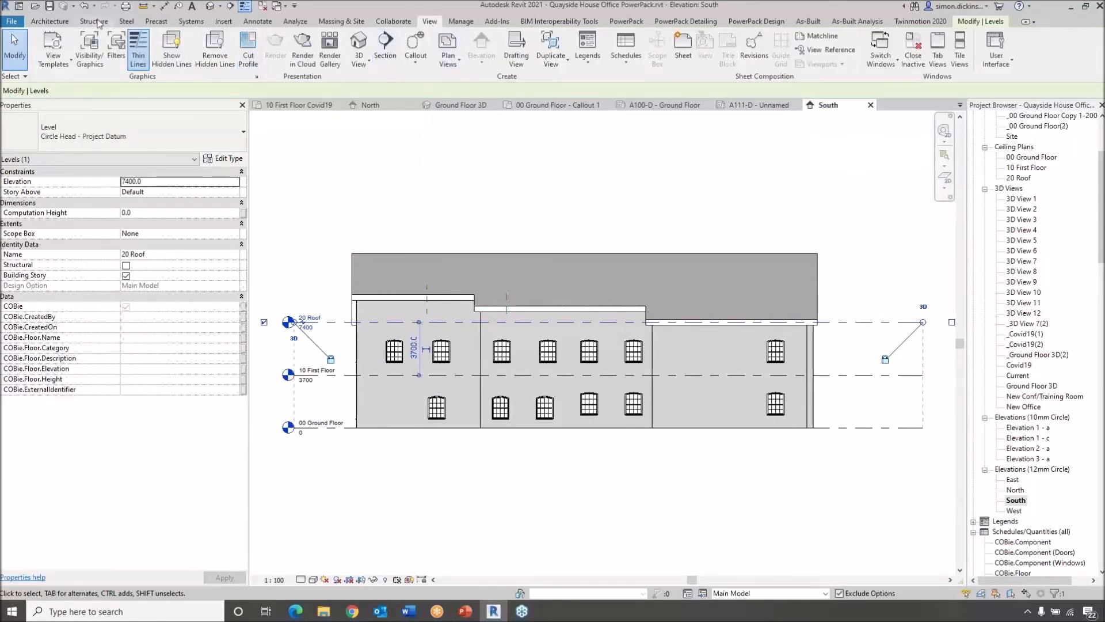
click(49, 21)
click(827, 46)
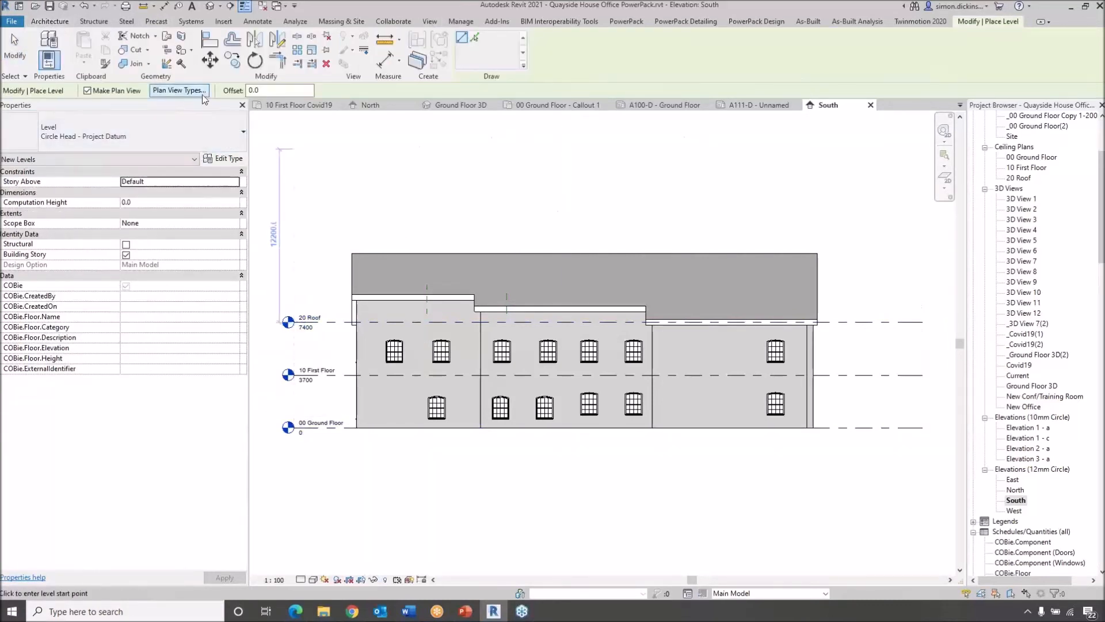
click(173, 91)
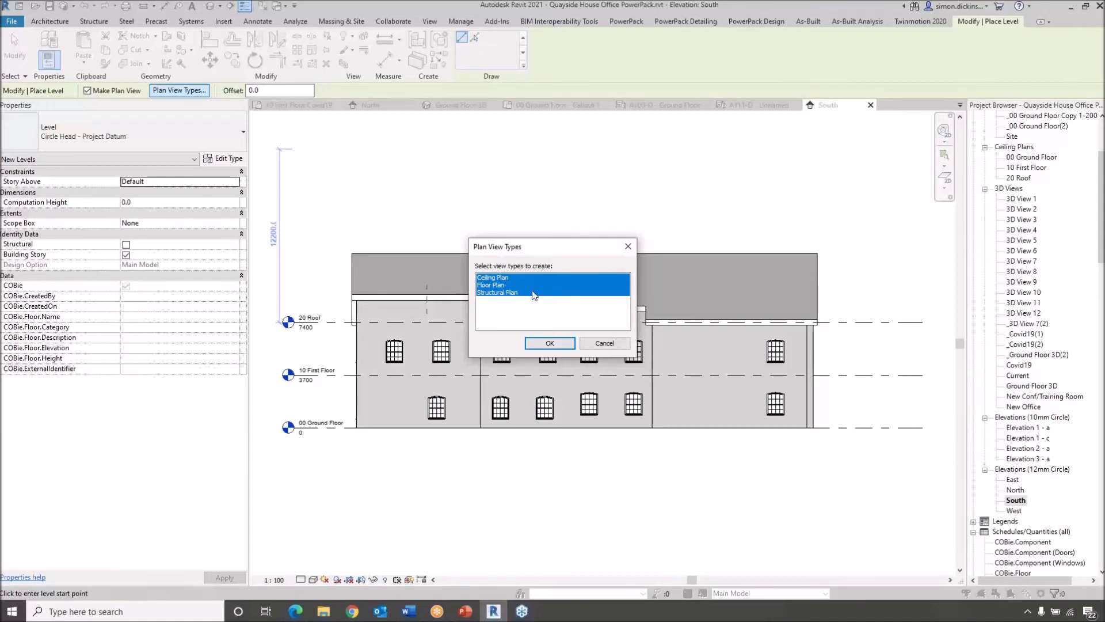
click(602, 343)
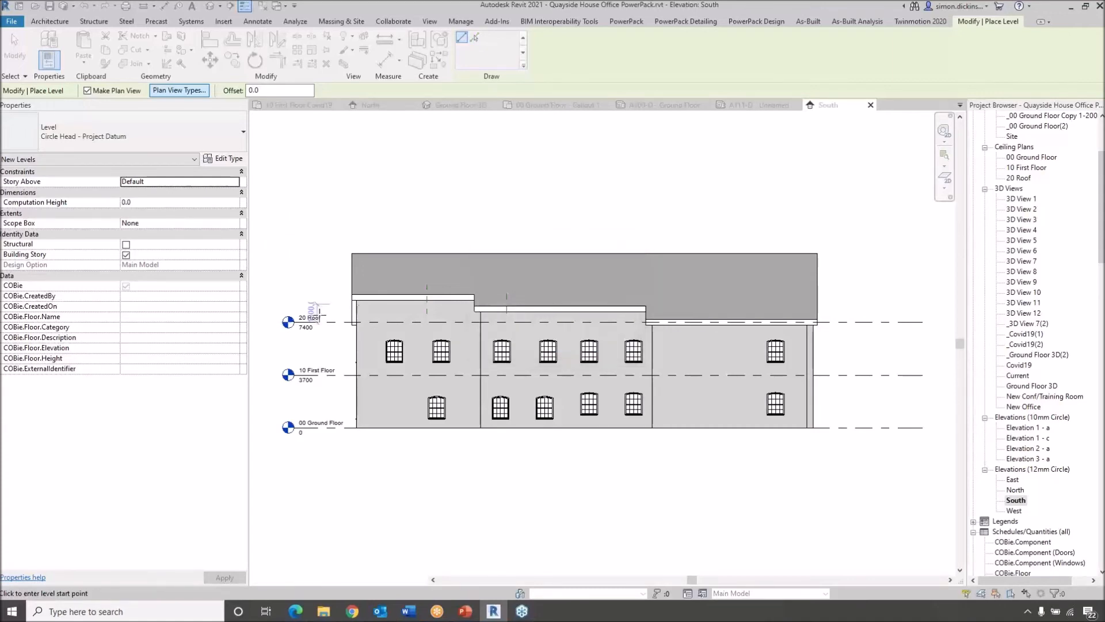
key(Escape)
key(Escape)
Array the 20 Roof level vertically upward at 4000 mm spacing with a count of 4.
click(285, 314)
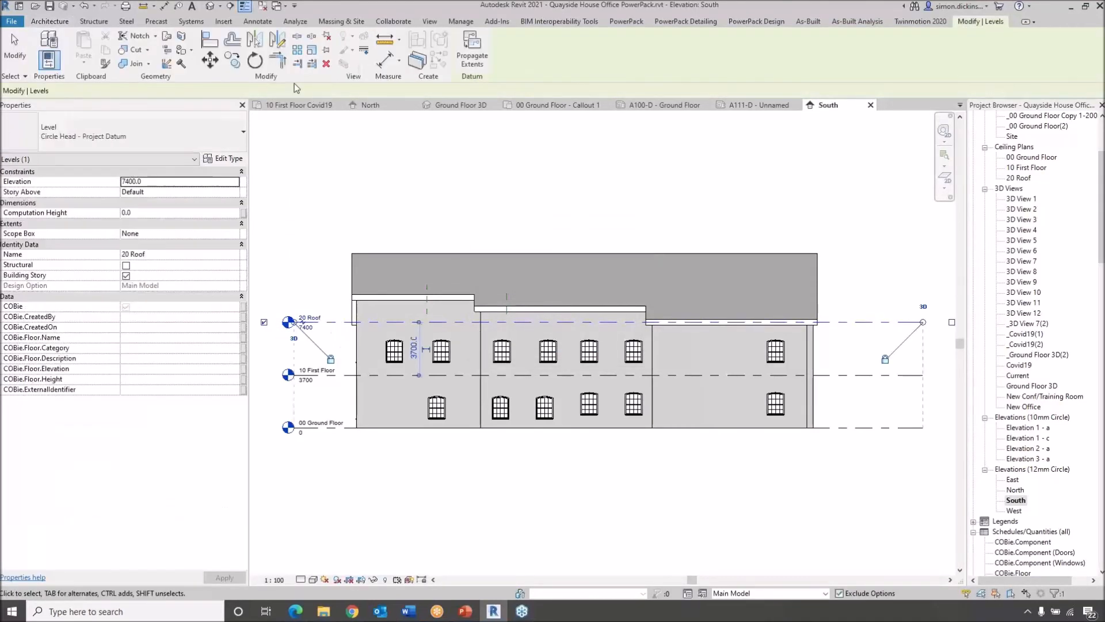
key(a)
key(r)
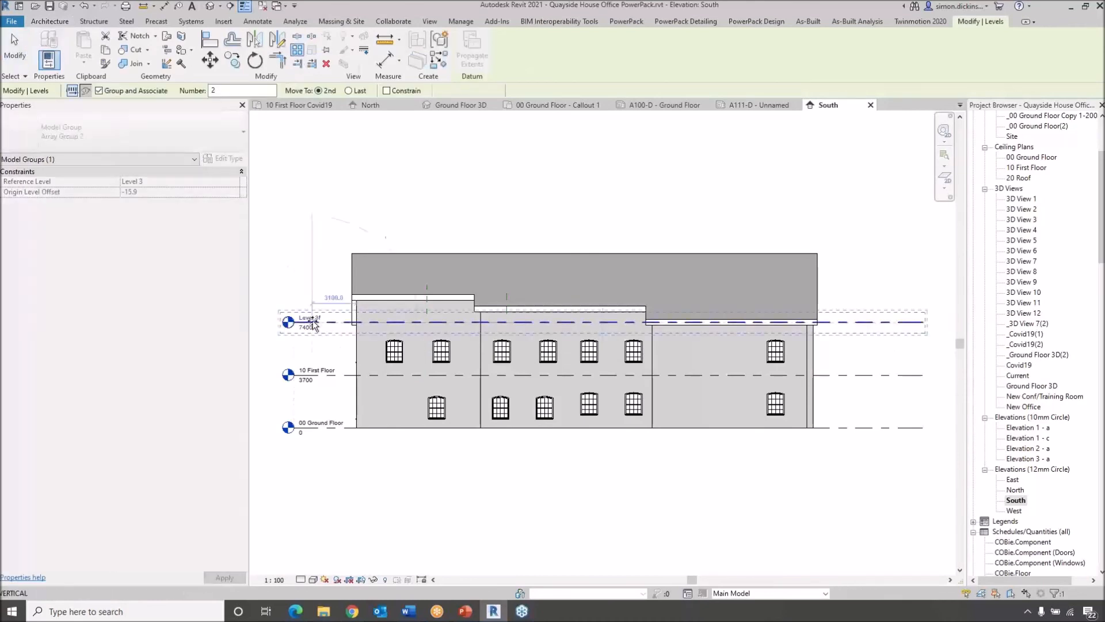
click(312, 324)
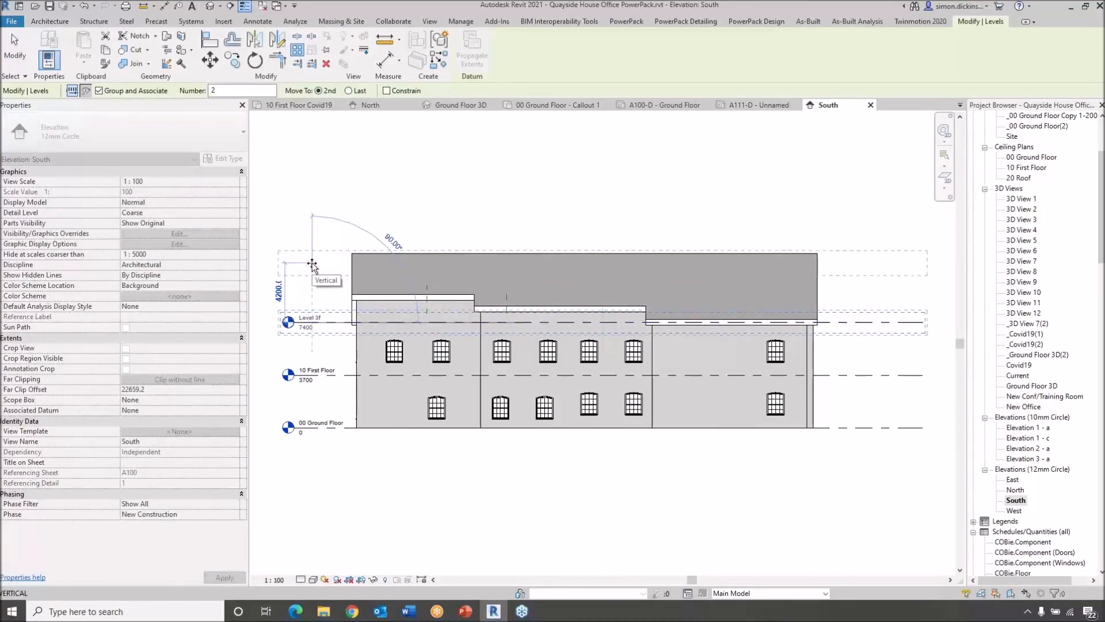
text(4000)
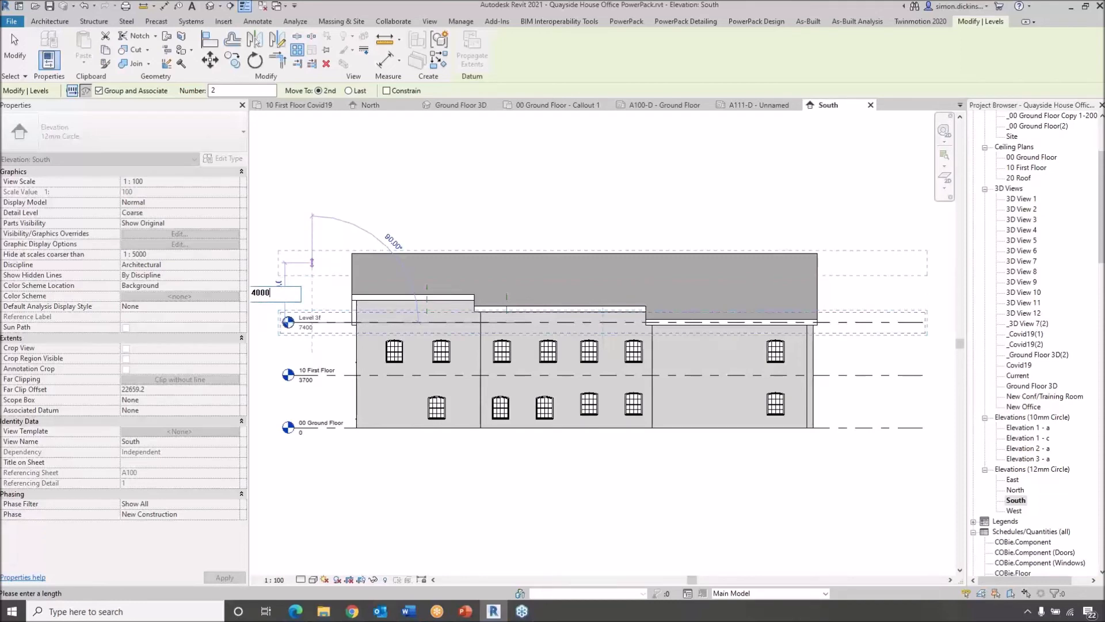
key(Return)
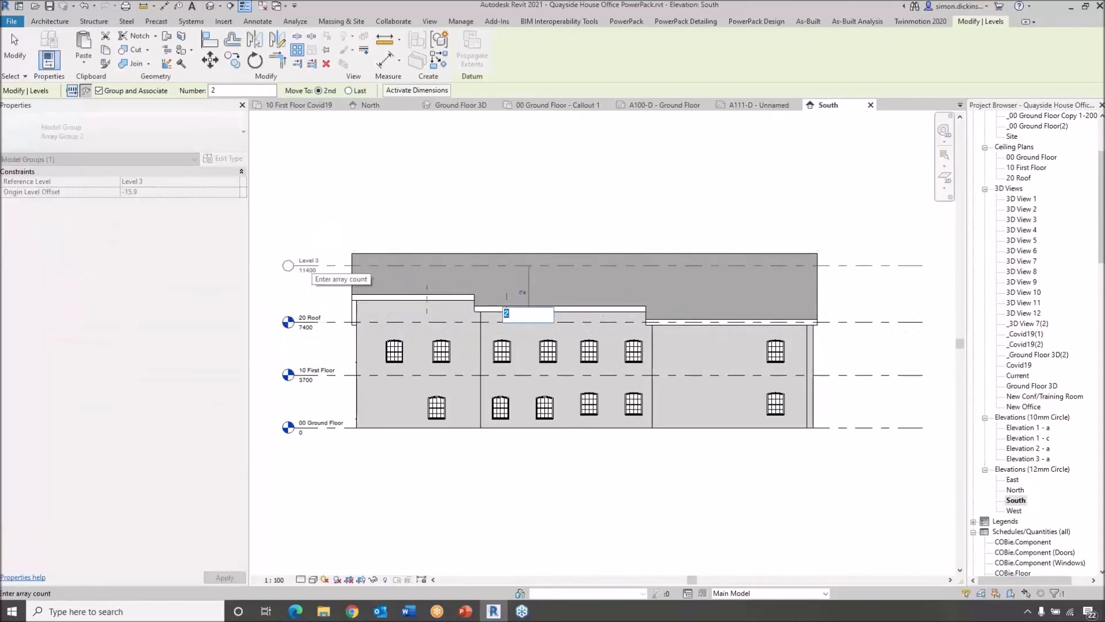
text(4)
key(Return)
click(319, 239)
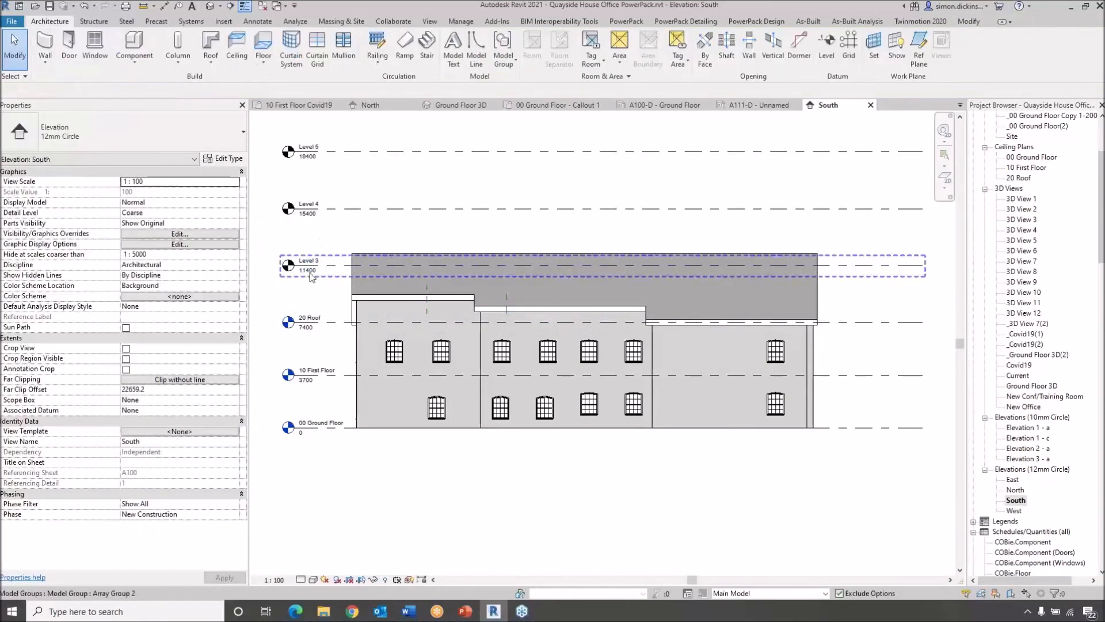
Select the three arrayed levels above 20 Roof and ungroup them.
scroll(308, 275, up, 5)
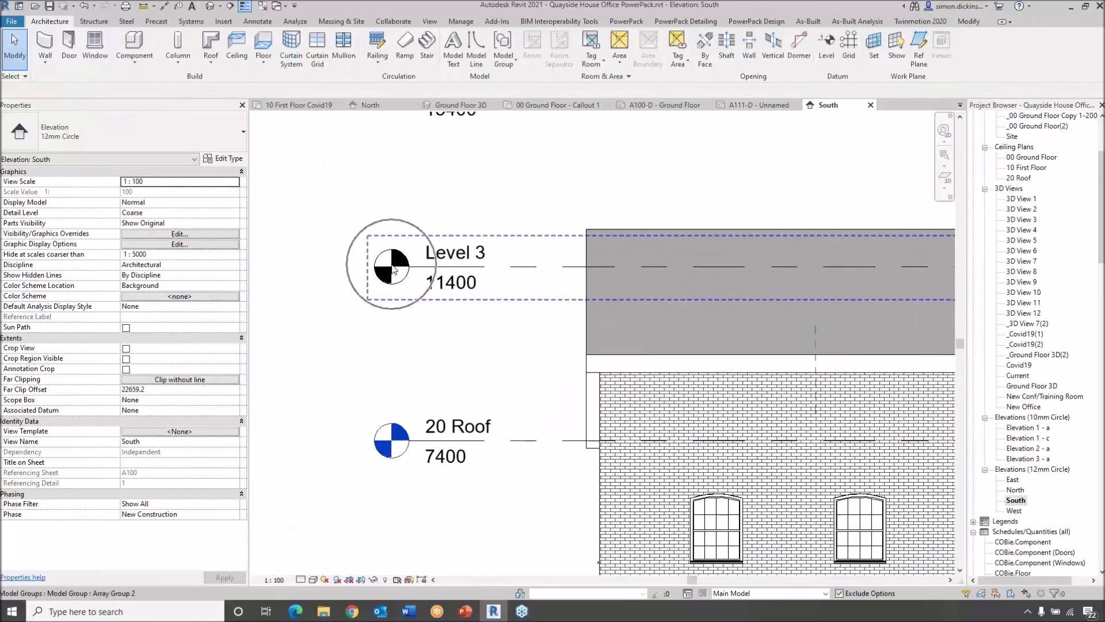
scroll(447, 320, down, 5)
drag(449, 323, 392, 178)
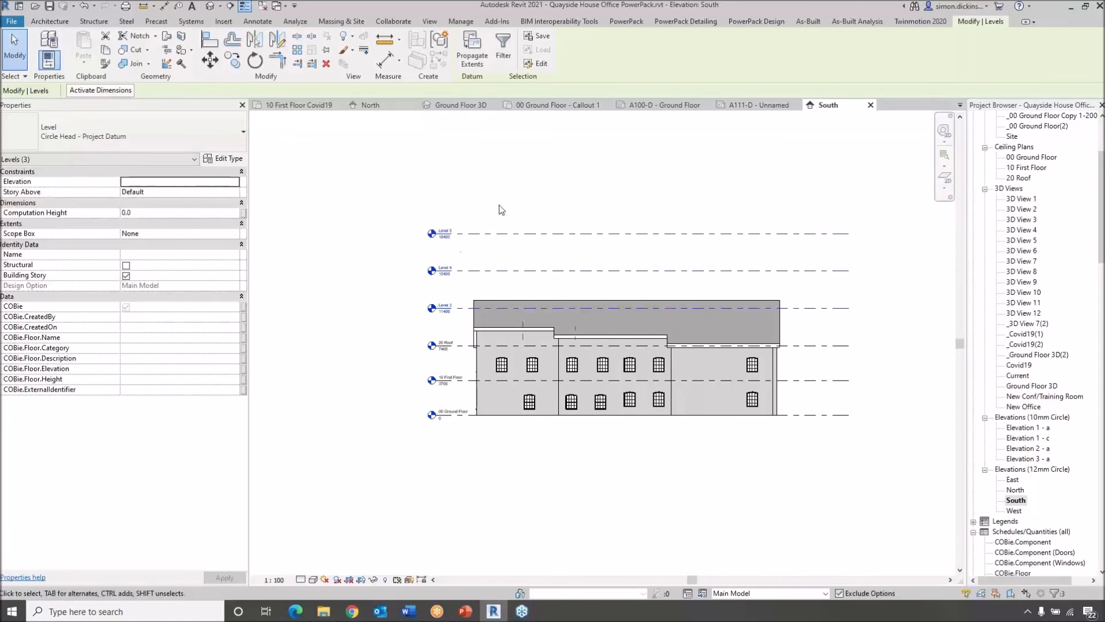
middle_drag(577, 209, 551, 215)
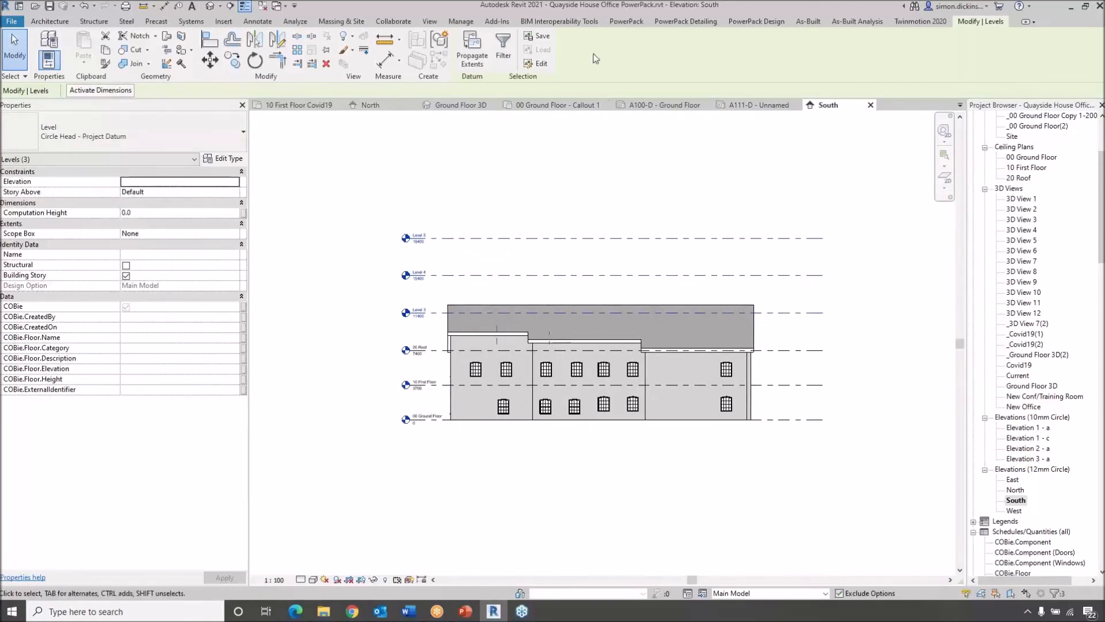
Start PowerPack's plan view creation for levels and include only Level 3, Level 4 and Level 5.
click(640, 25)
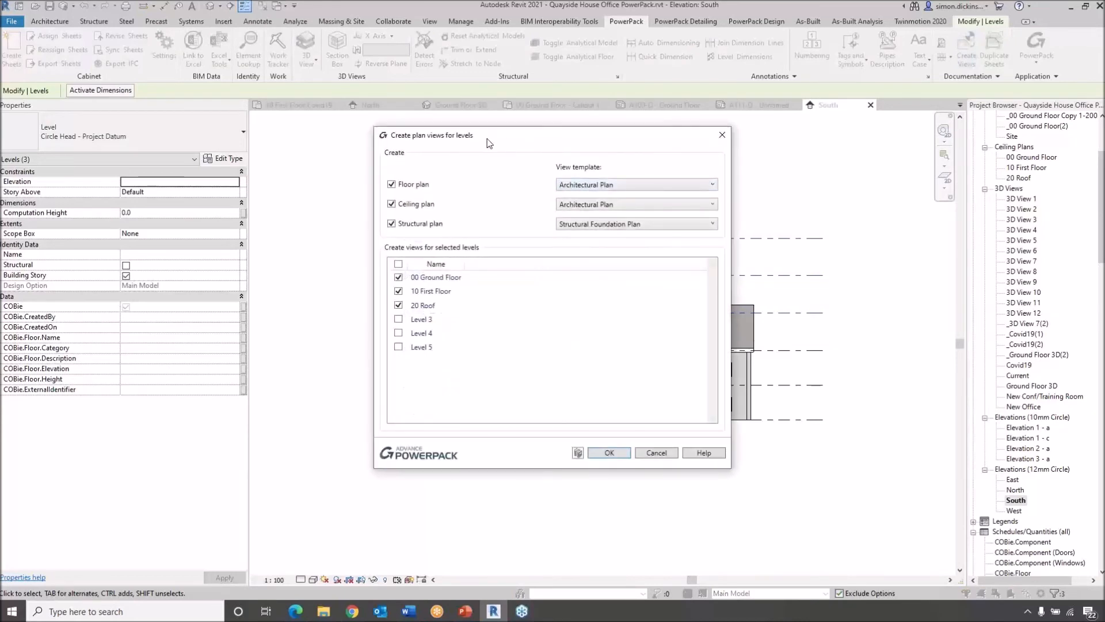
drag(488, 143, 517, 141)
click(426, 318)
click(426, 332)
click(427, 345)
click(426, 304)
click(426, 289)
click(426, 276)
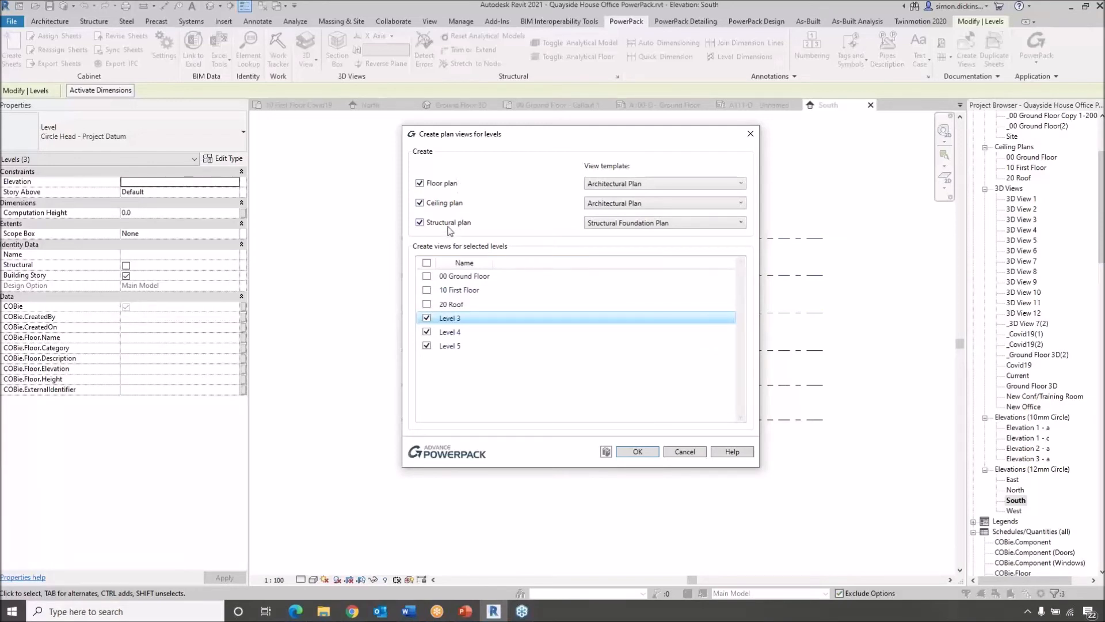
Create the floor and ceiling plans with the Architectural Plan template and the structural plans with Structural Framing Plan, and check them in the project browser.
click(654, 183)
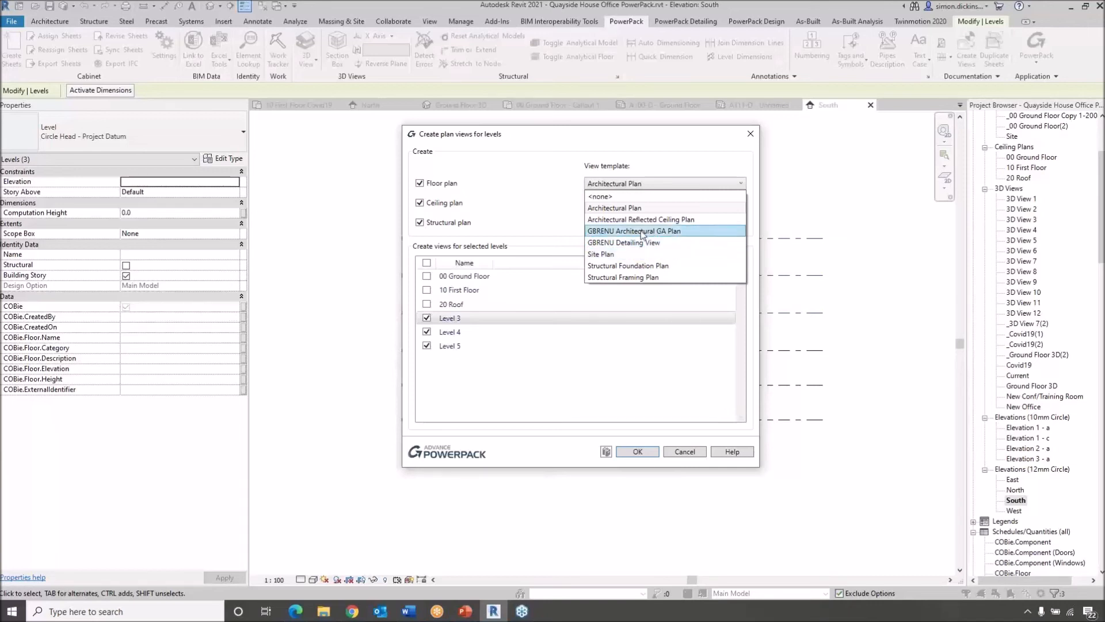
click(644, 208)
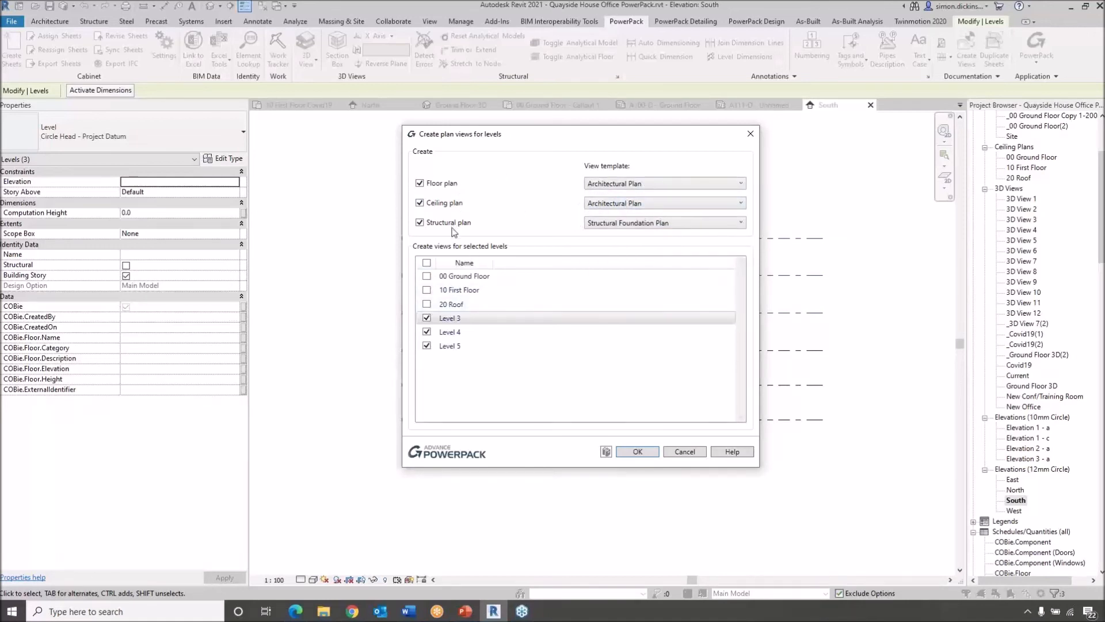
click(694, 222)
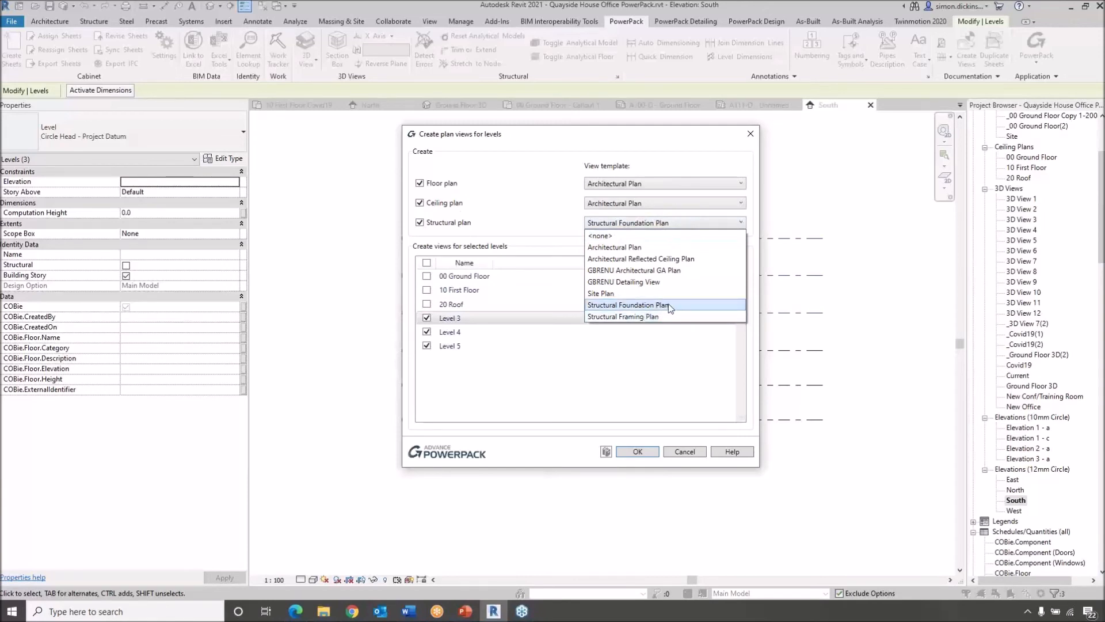
click(632, 319)
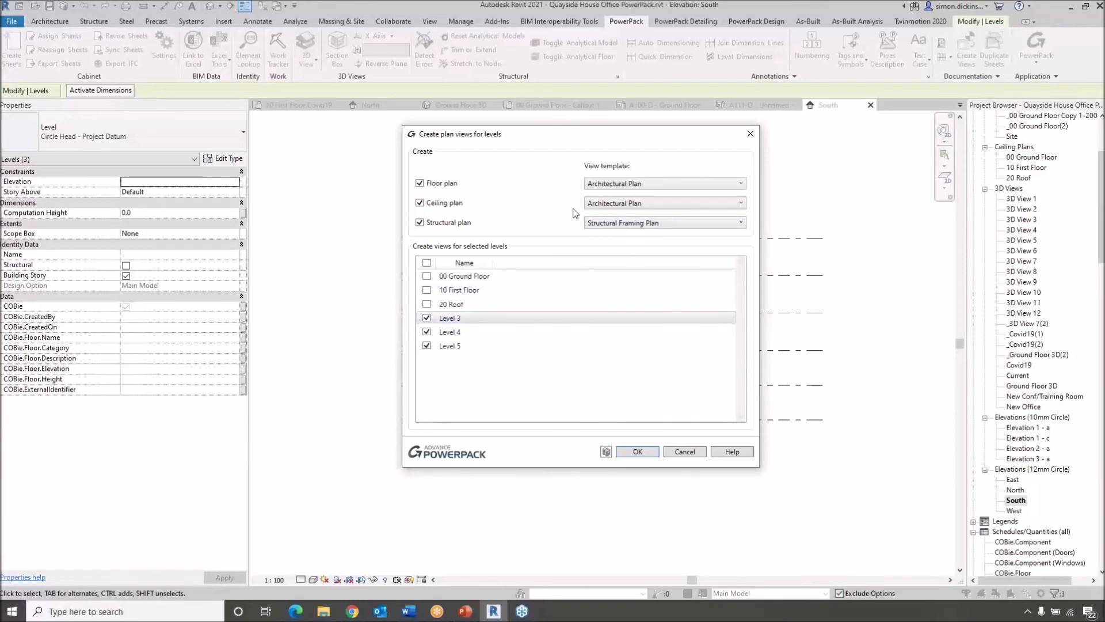
click(638, 451)
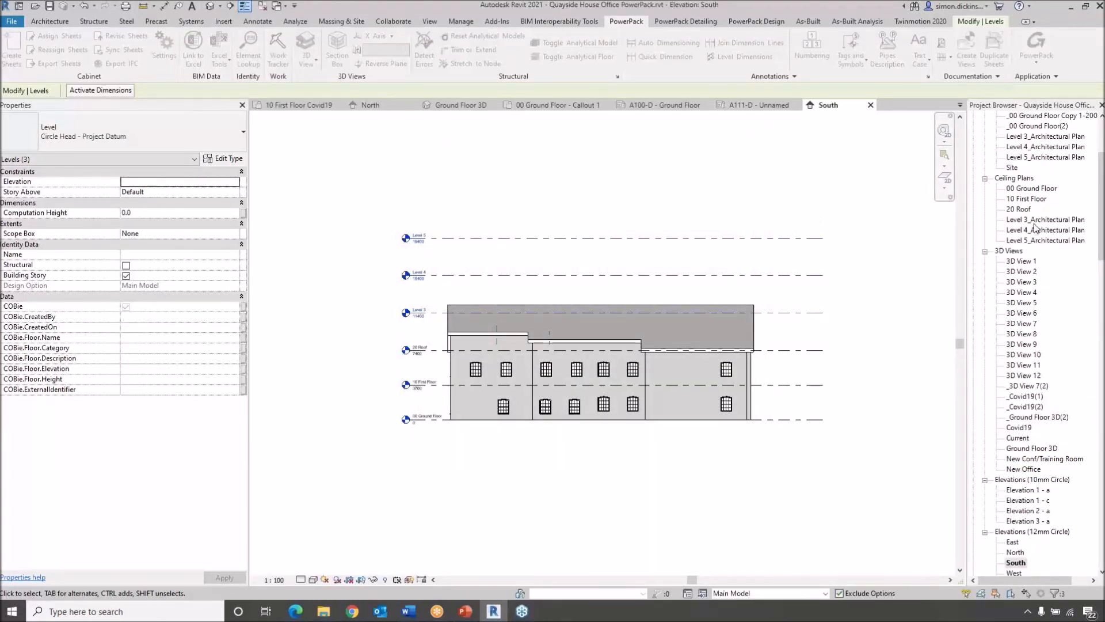
click(1046, 137)
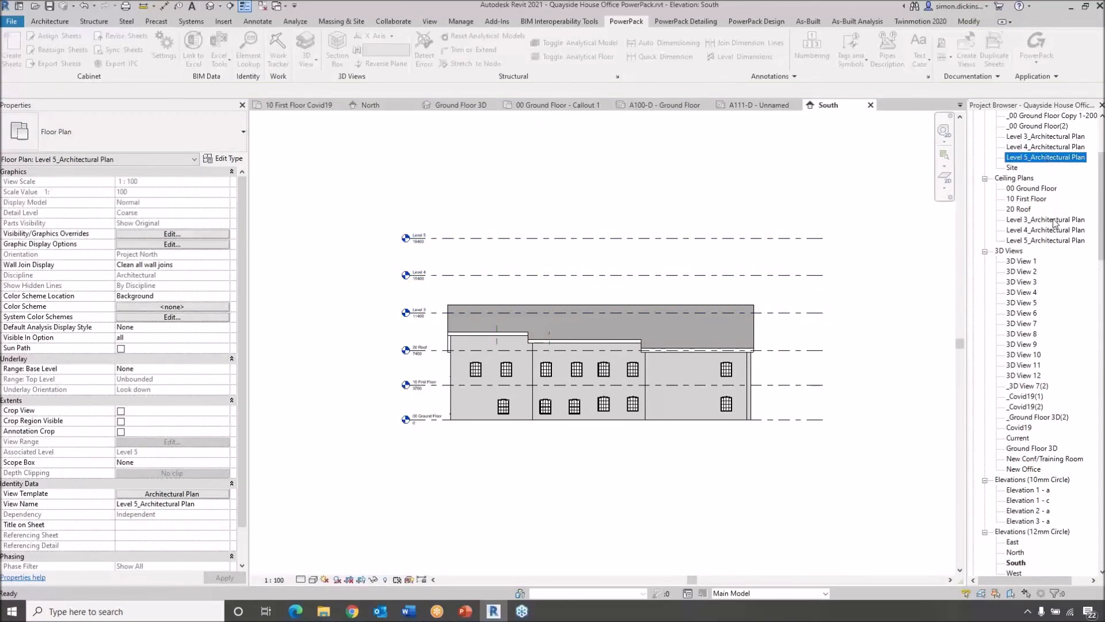
click(1047, 230)
click(1046, 240)
scroll(1042, 214, up, 3)
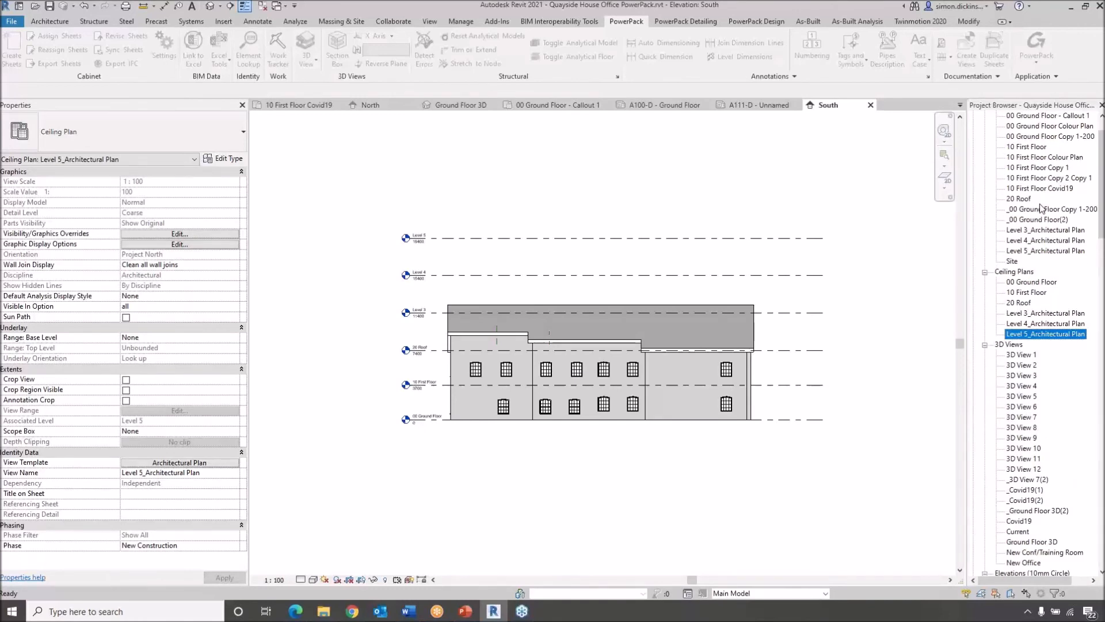
click(985, 126)
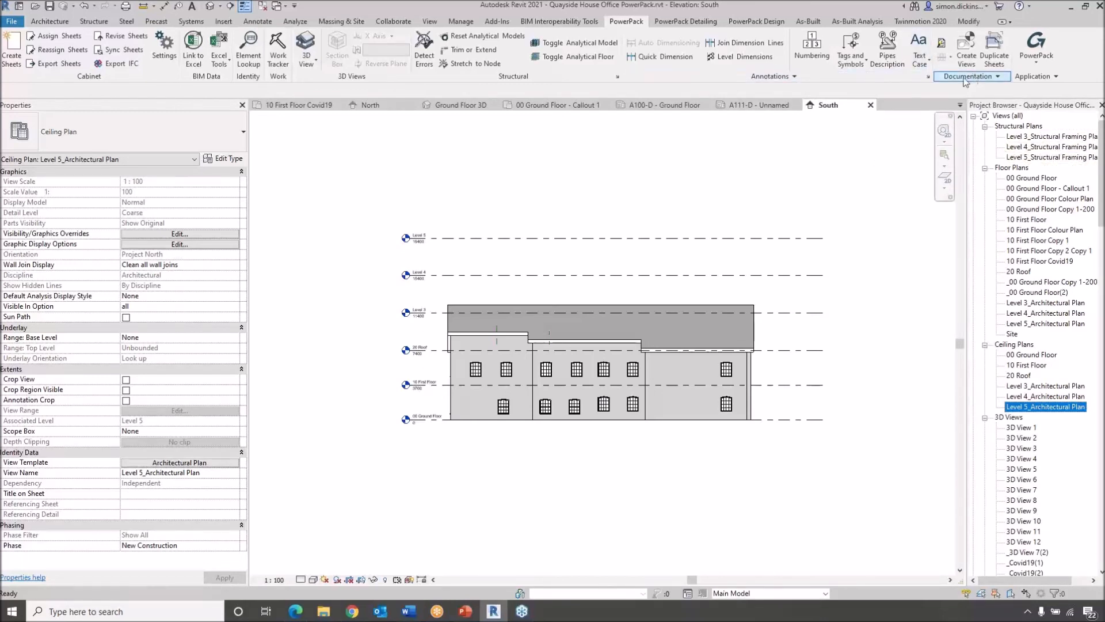
Set up another plan view batch for structural plans only, using the Structural Foundation Plan template.
click(967, 55)
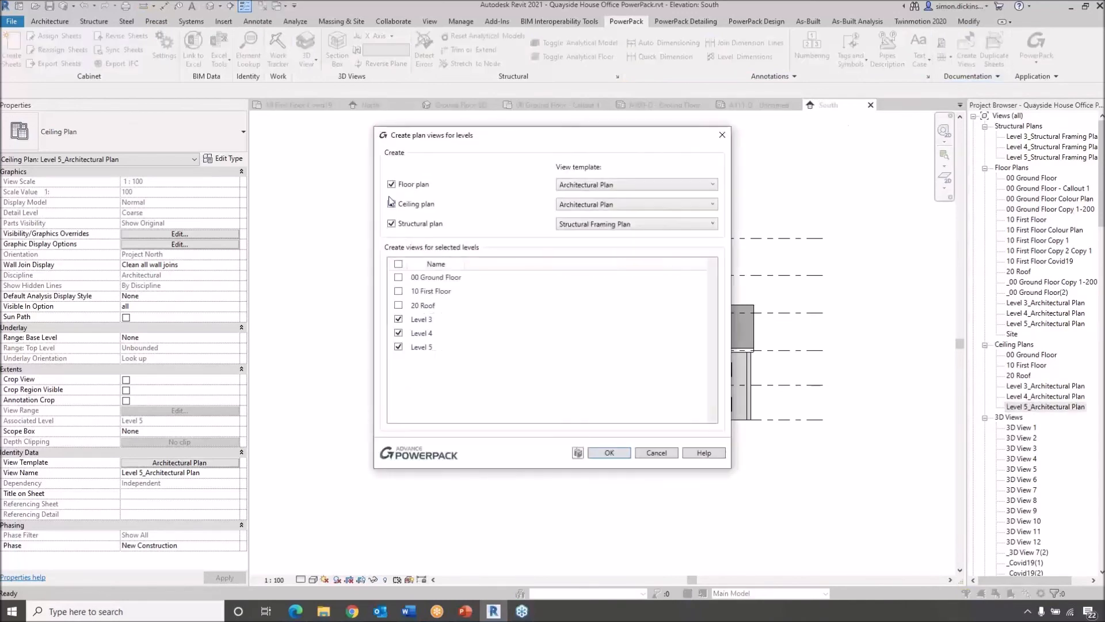
click(392, 184)
click(392, 204)
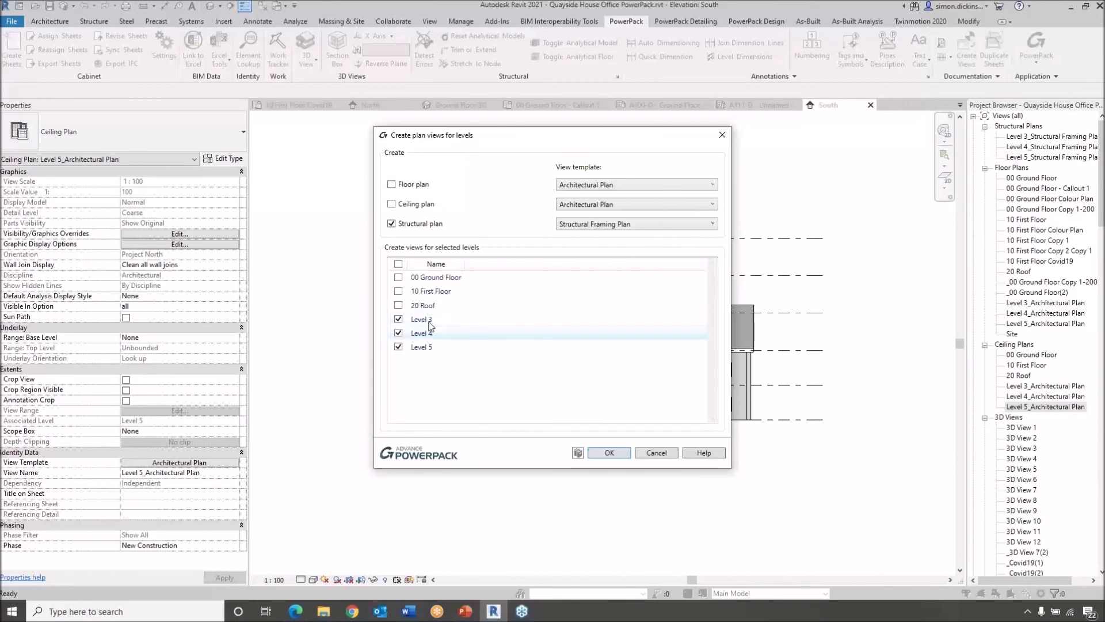
click(636, 226)
click(612, 302)
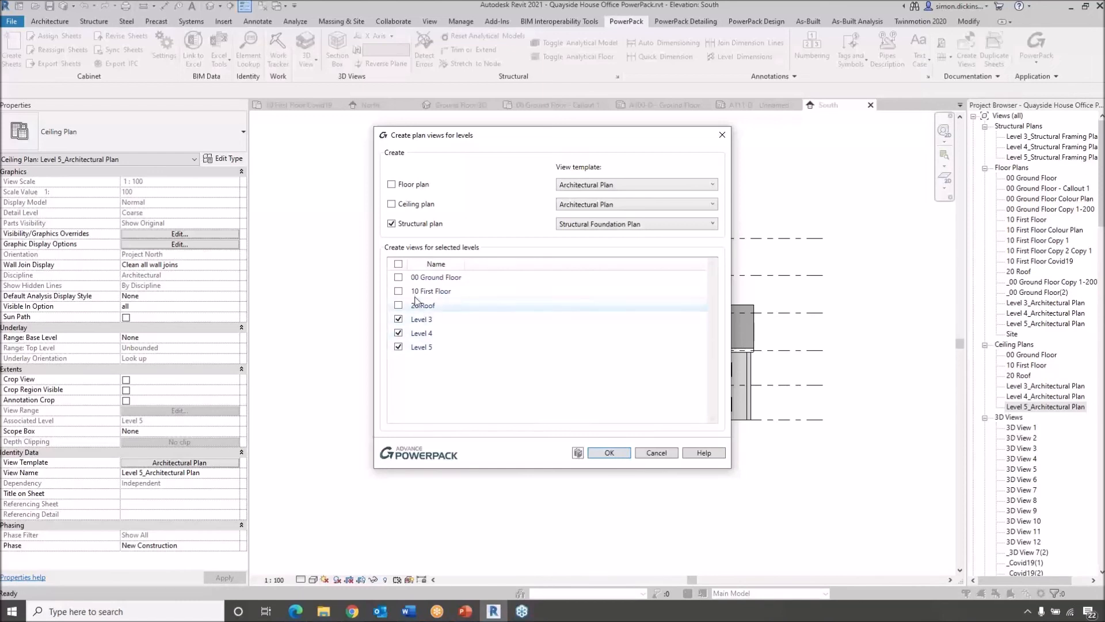
Create the structural foundation plans for only 00 Ground Floor and Level 3.
click(398, 277)
click(399, 319)
click(399, 333)
click(398, 347)
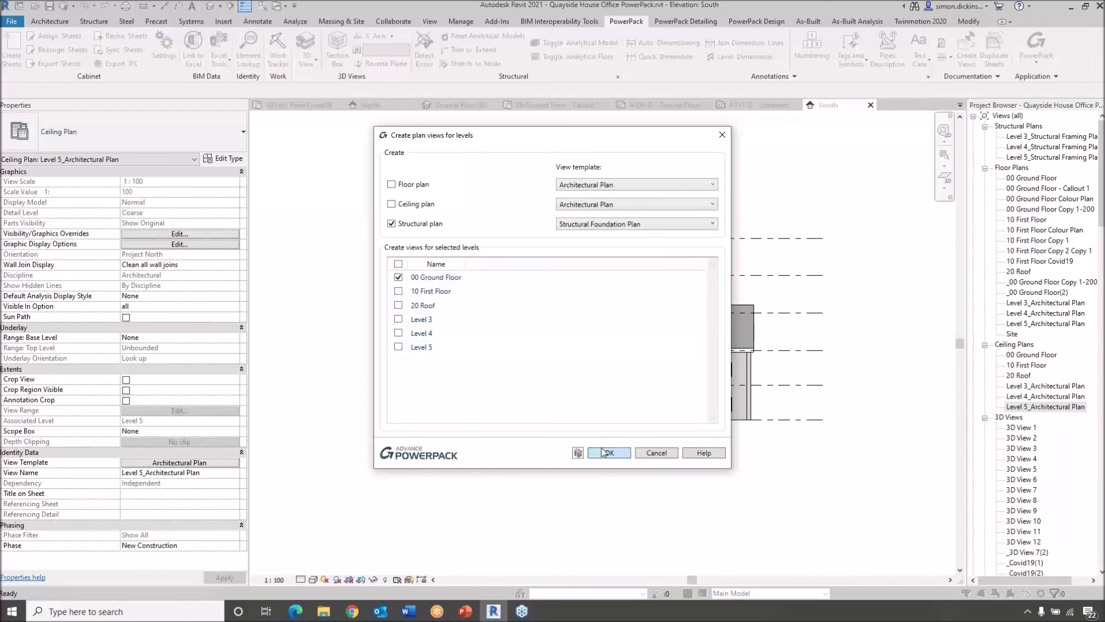
click(398, 319)
click(609, 453)
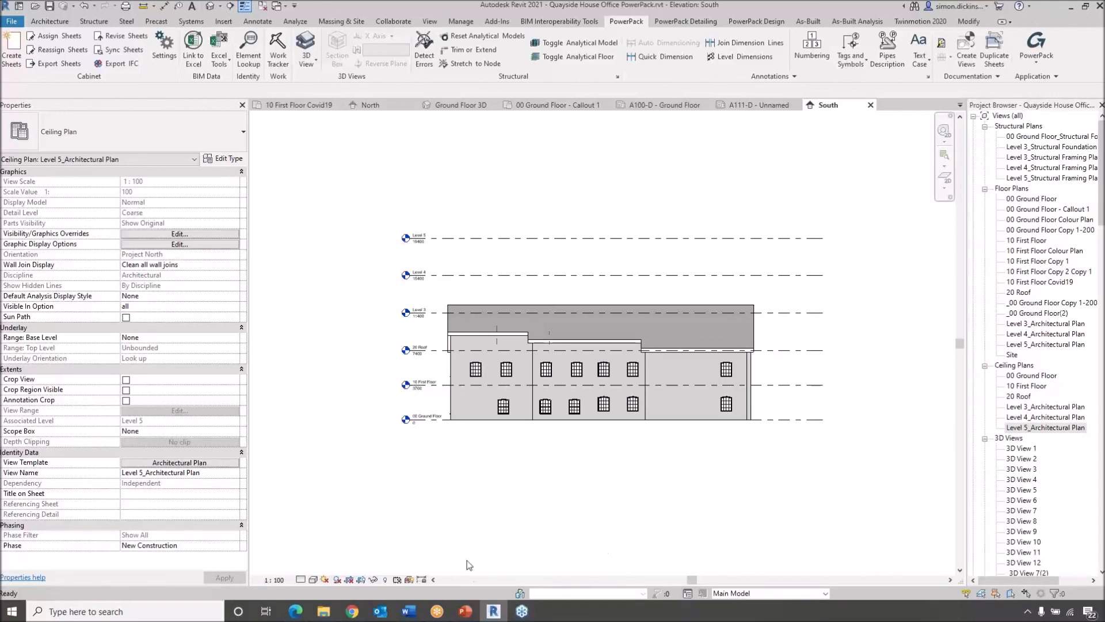
Switch to the PowerPoint slide show and advance to the "Any Questions?" slide.
mouse_move(469, 613)
click(515, 564)
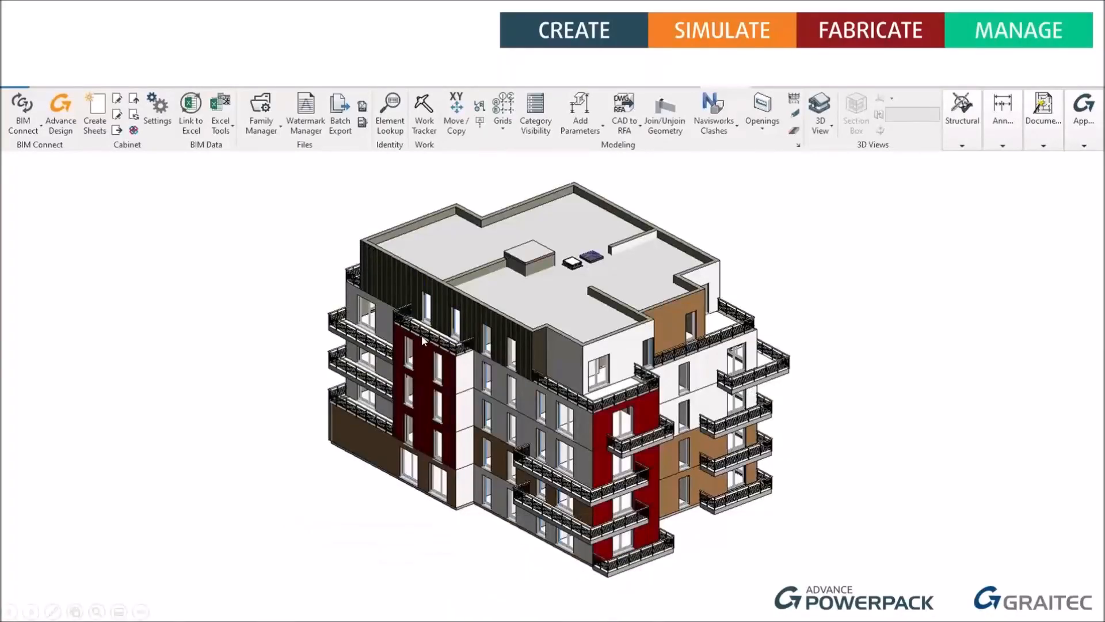
click(422, 340)
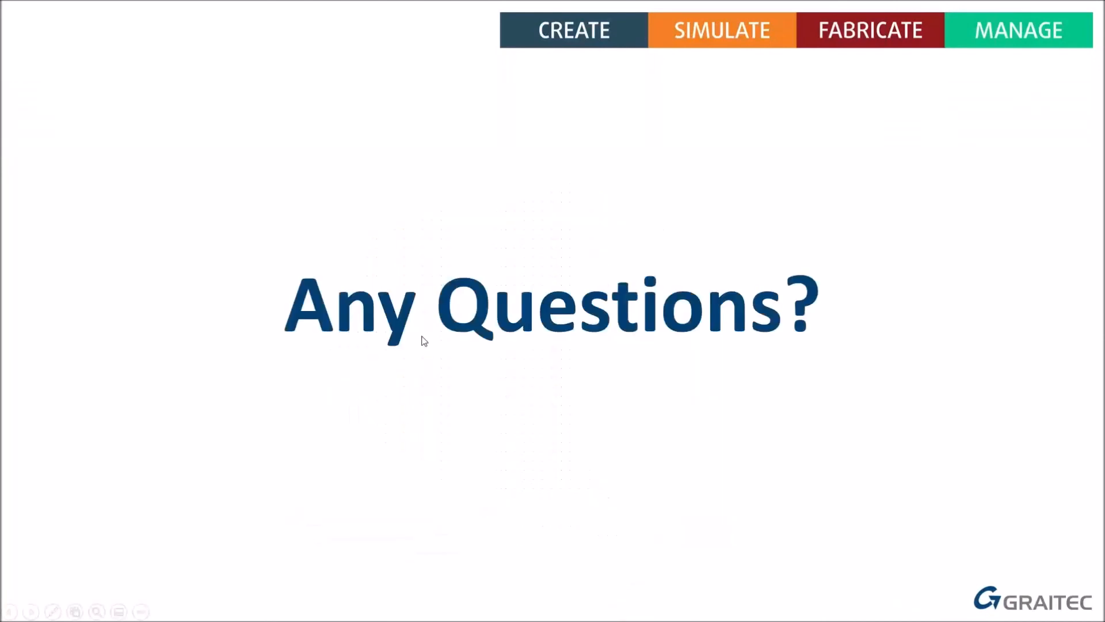